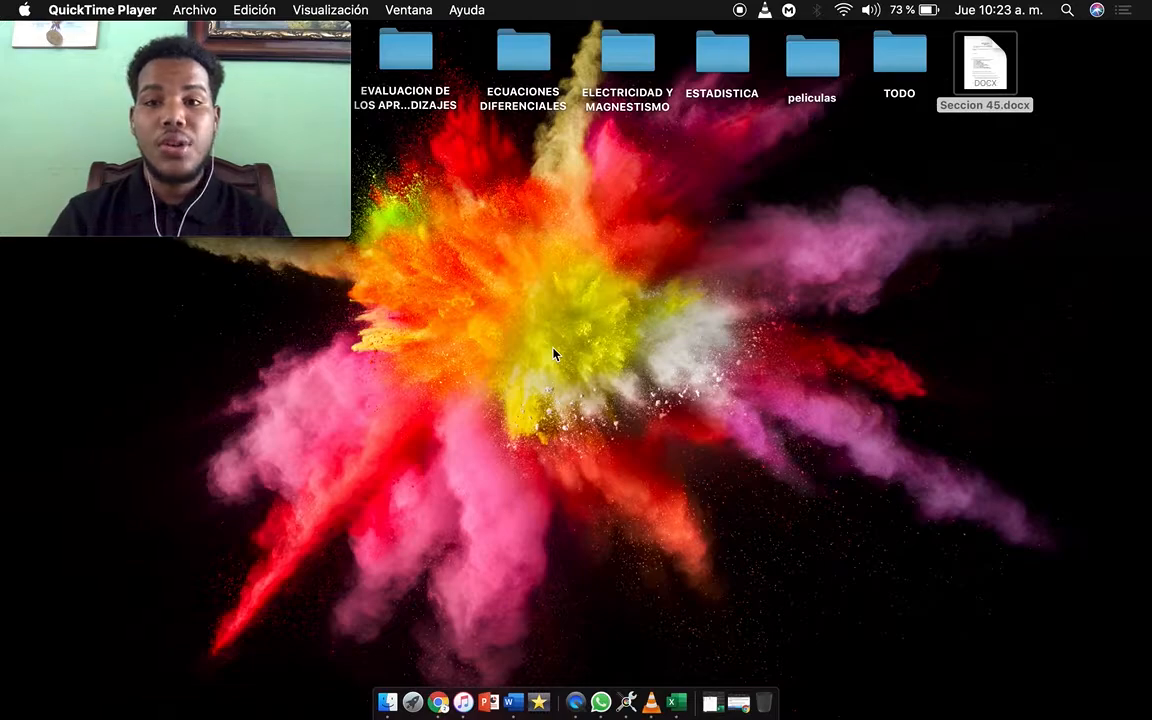
# Open the Seccion 45.docx document from the desktop and read its instructions and question 1 on quantitative and qualitative variables
pyautogui.click(983, 63)
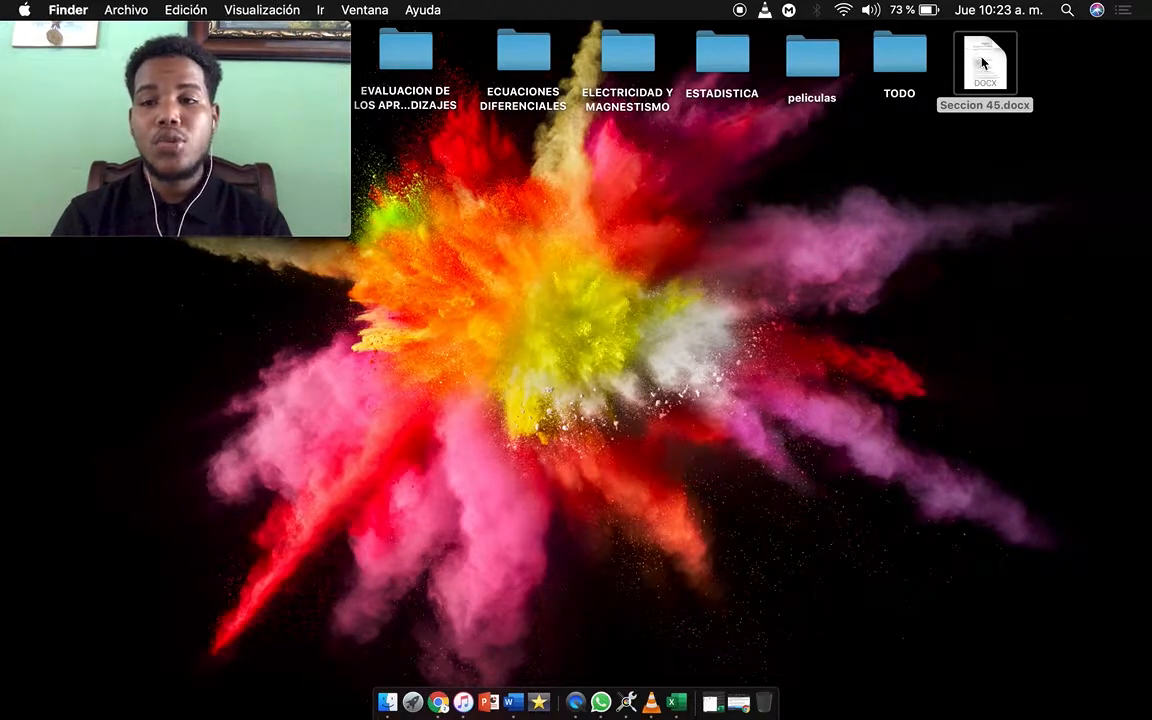
pyautogui.doubleClick(983, 63)
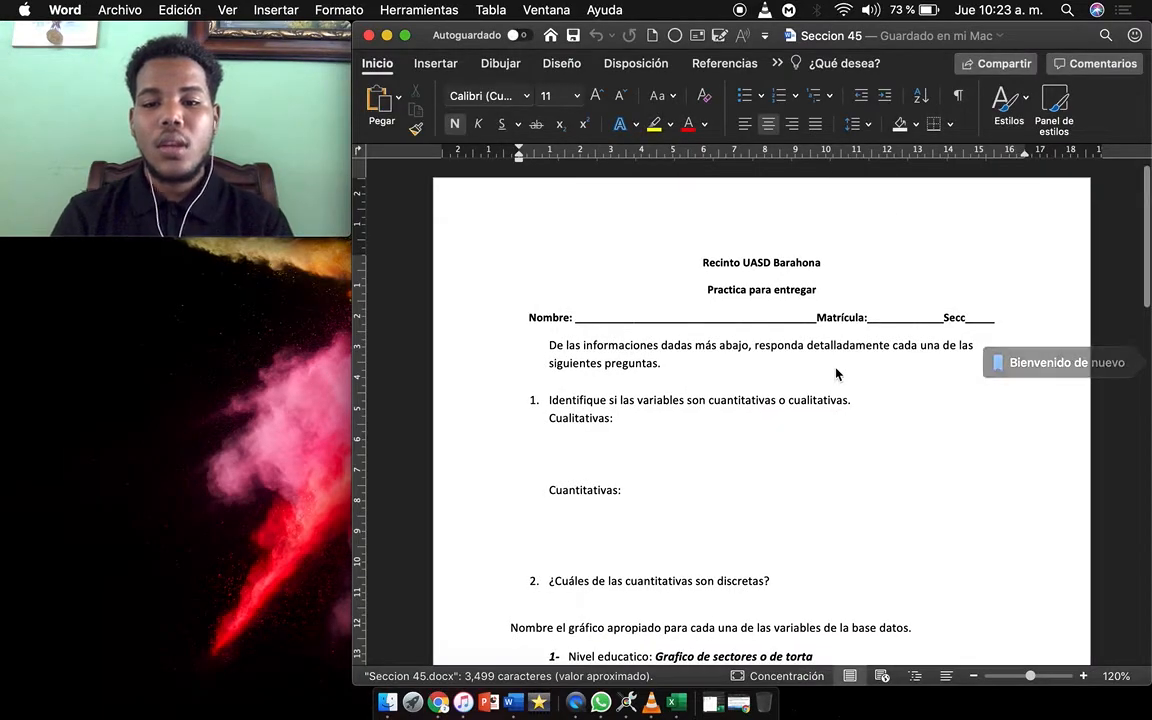
pyautogui.scroll(-3, 837, 374)
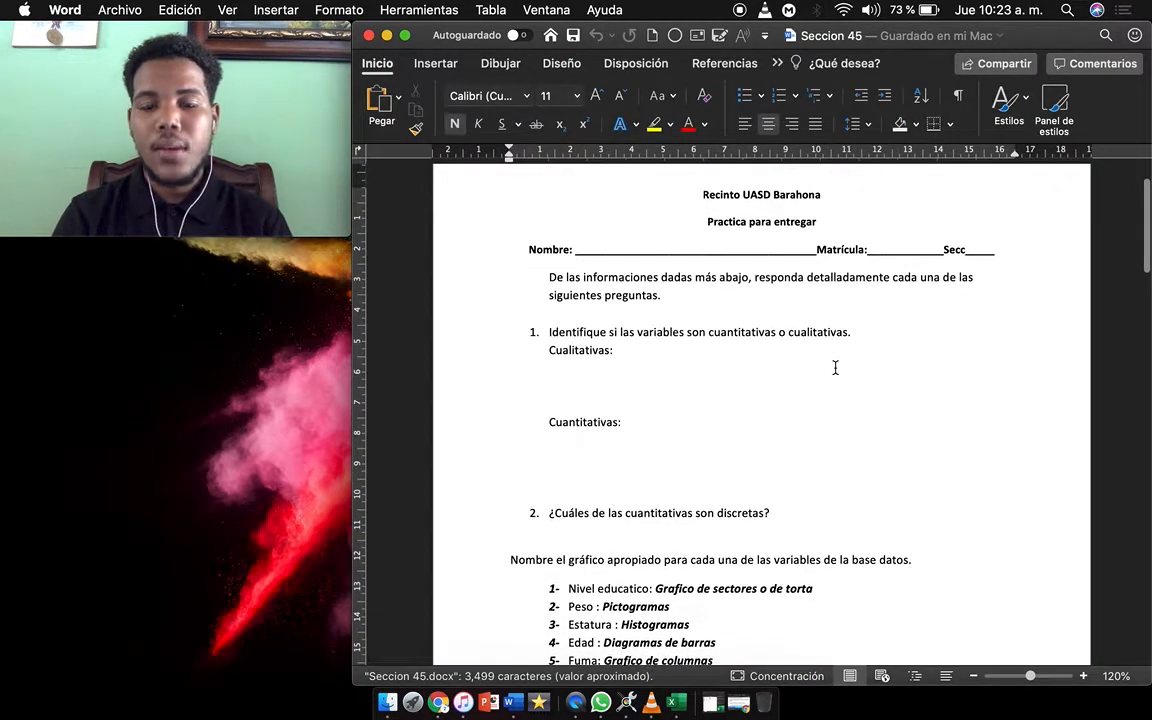
pyautogui.scroll(-1, 835, 368)
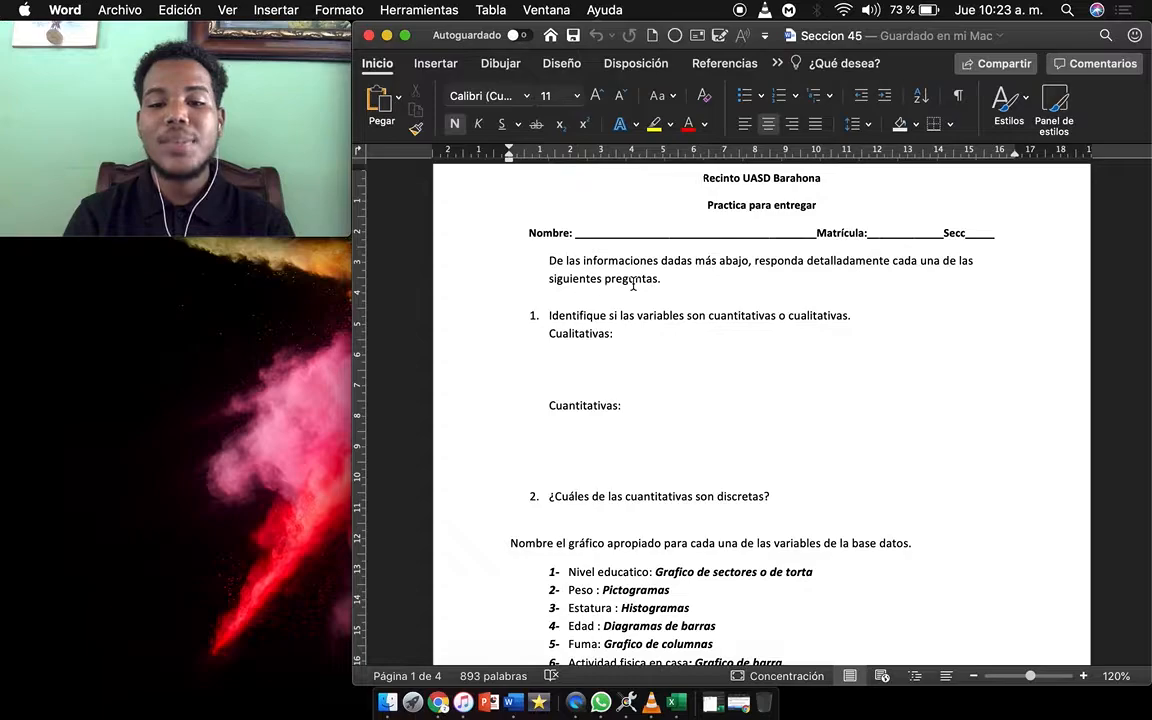
pyautogui.scroll(-2, 648, 331)
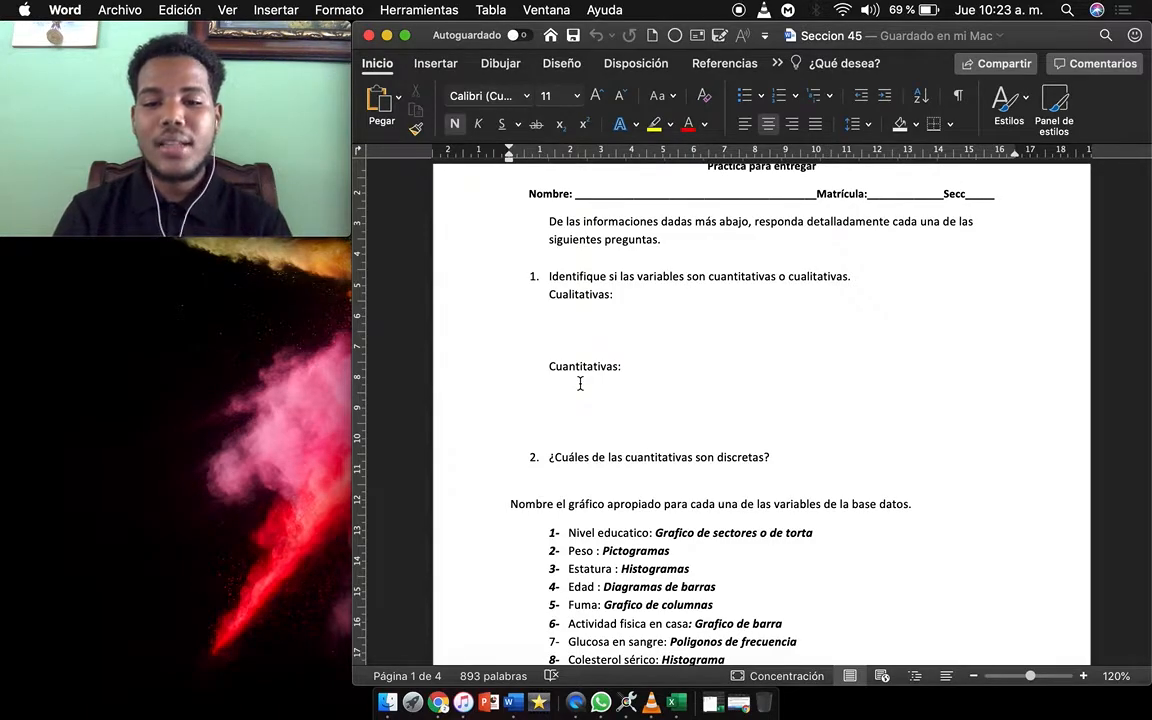
# Examine the Cuadro 1 data table's variable columns and the Leyenda explaining the codes and units
pyautogui.scroll(-6, 580, 384)
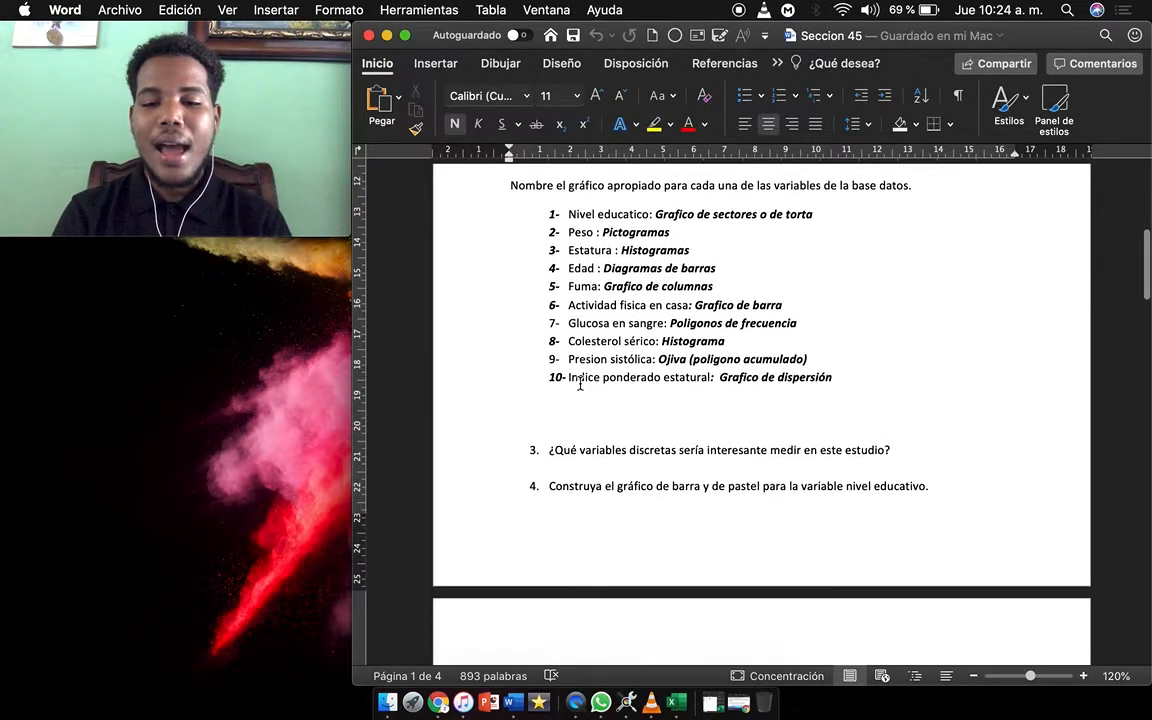
pyautogui.scroll(-15, 580, 384)
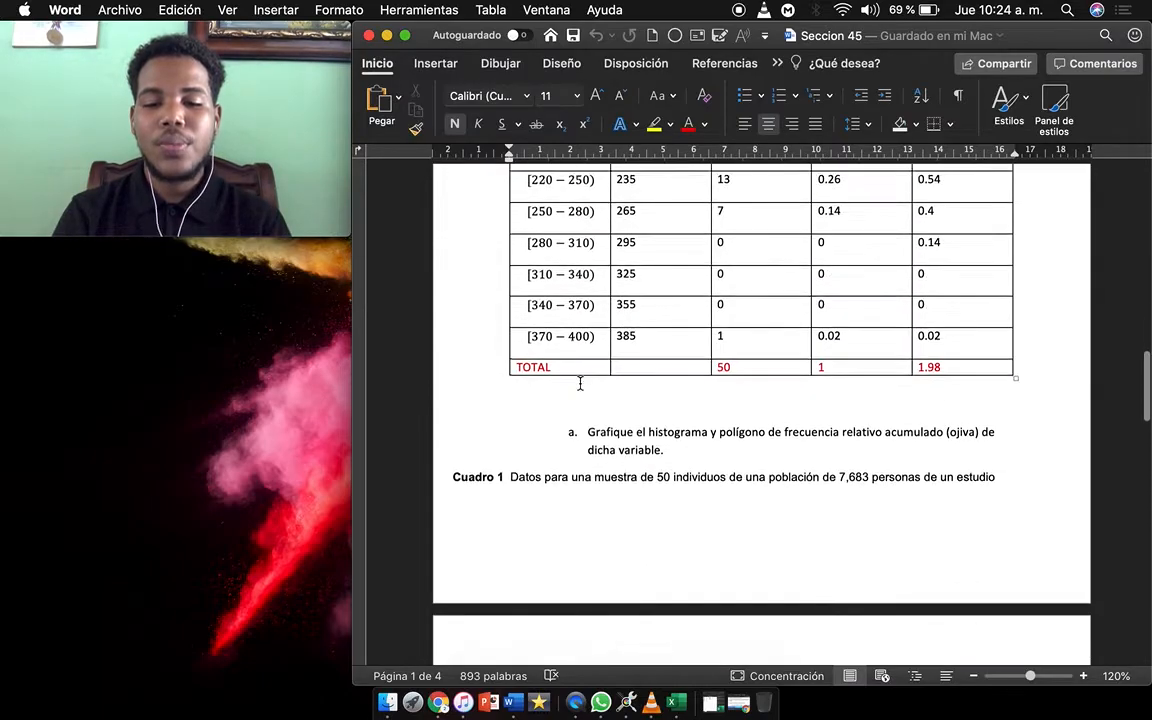
pyautogui.scroll(-9, 580, 384)
pyautogui.scroll(-2, 579, 383)
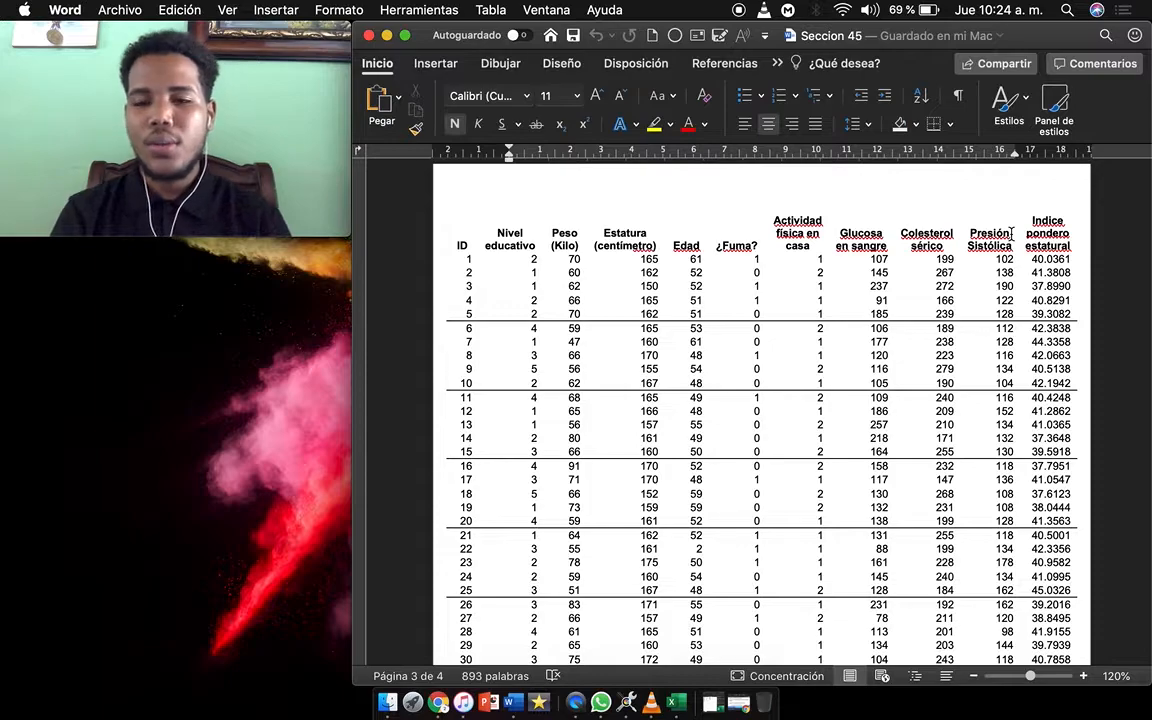
pyautogui.scroll(2, 828, 266)
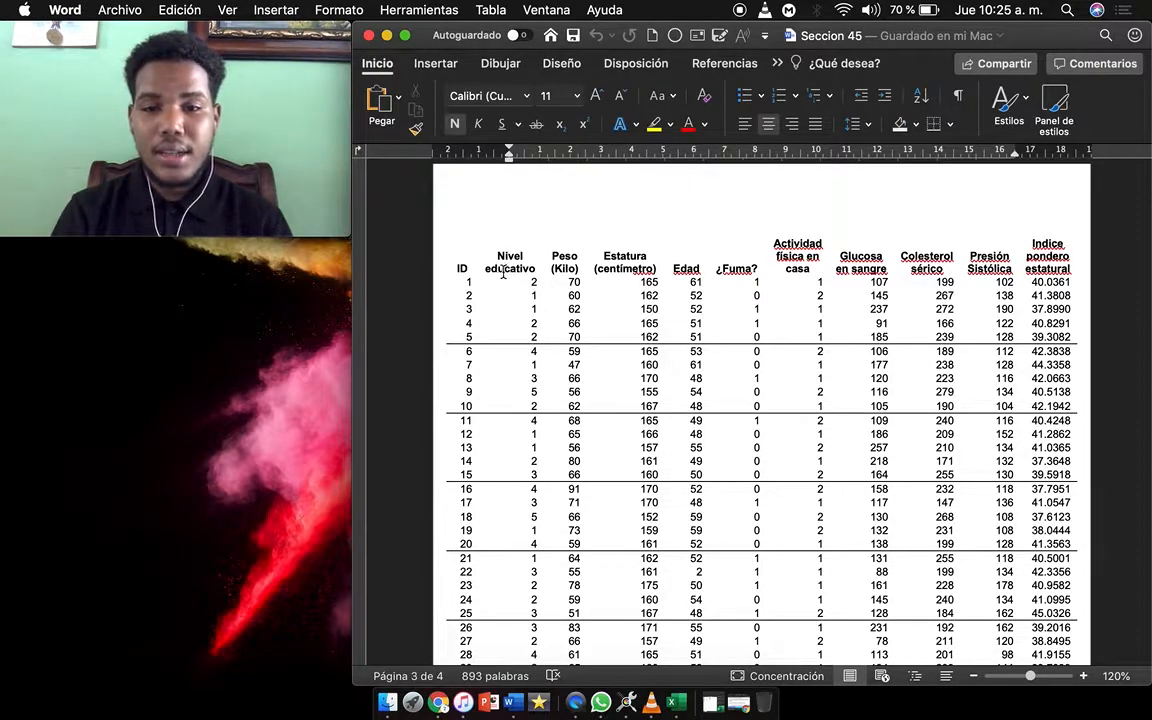
pyautogui.scroll(-5, 502, 273)
pyautogui.scroll(-20, 502, 273)
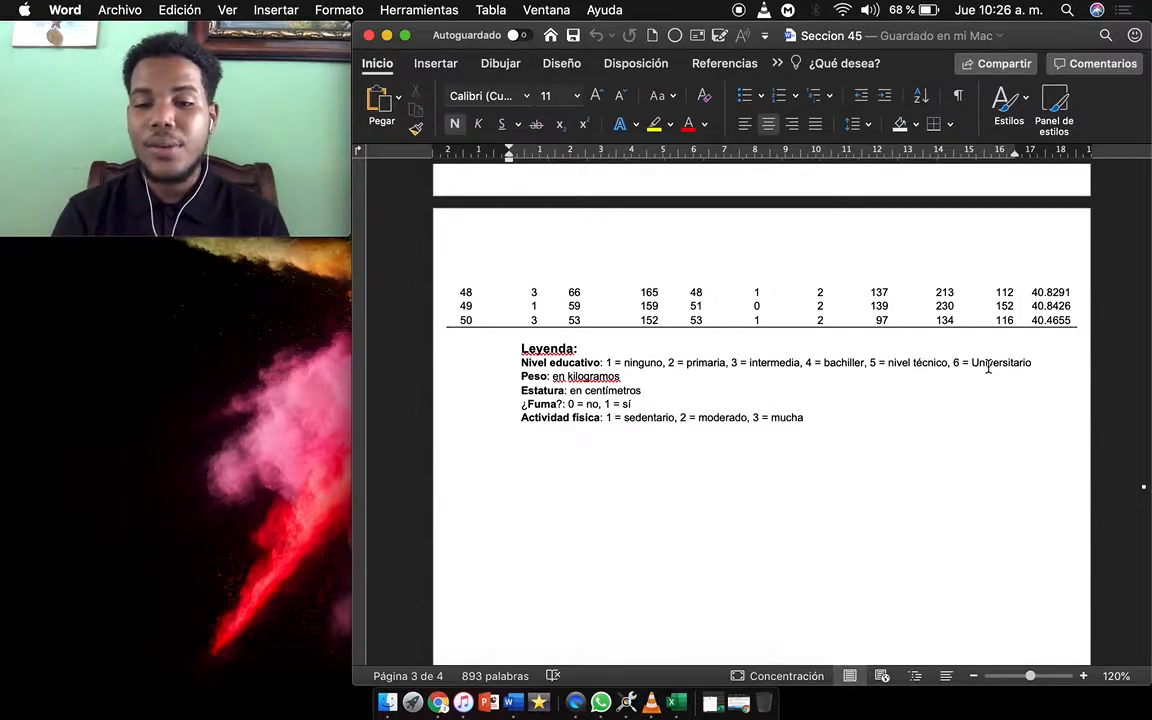
pyautogui.scroll(2, 838, 386)
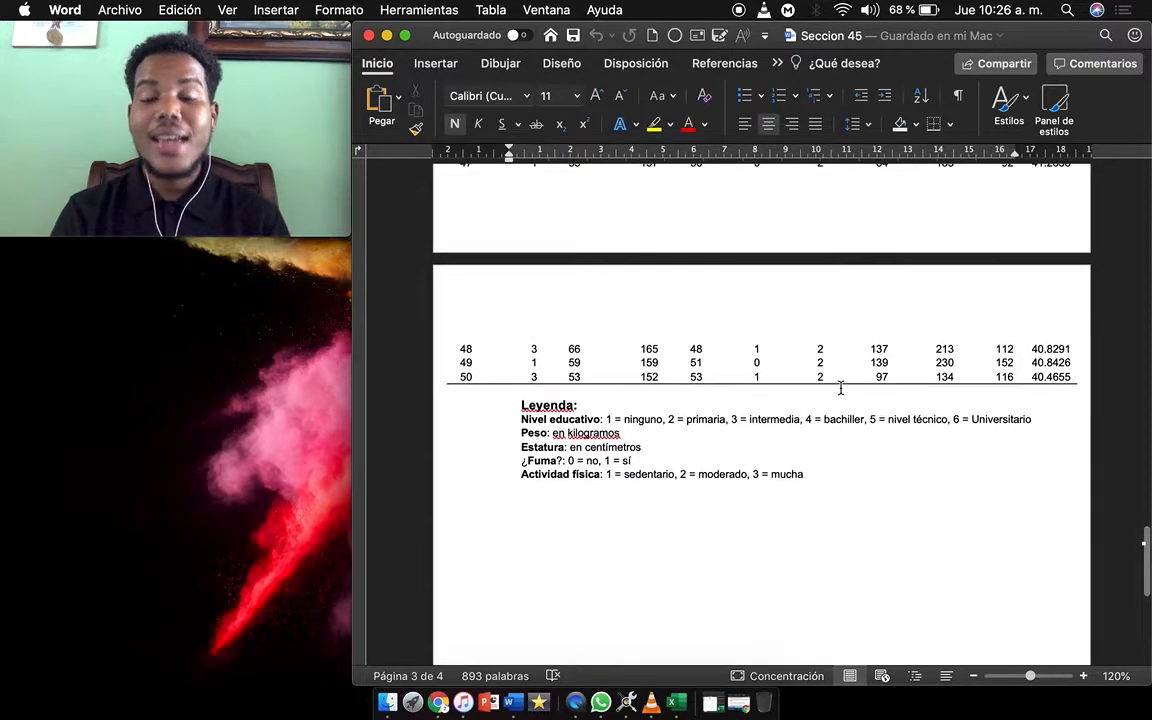
pyautogui.scroll(10, 840, 388)
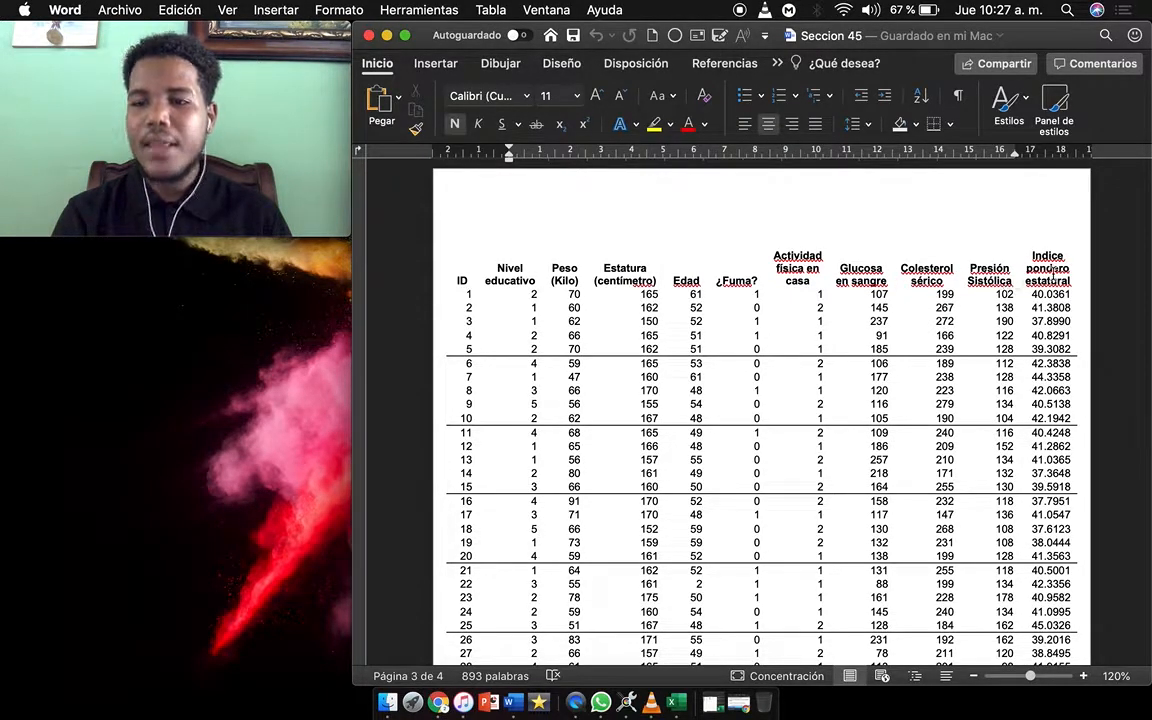
pyautogui.scroll(3, 1052, 274)
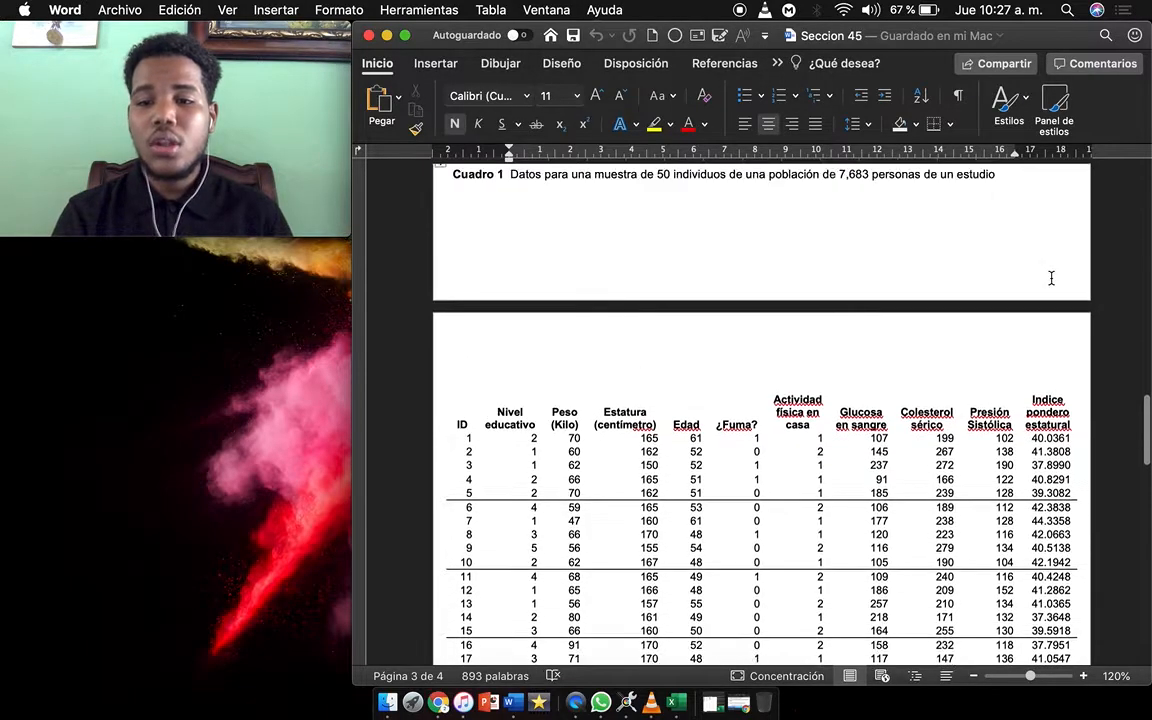
# Read questions 1 and 2 on the first page and compare them with the variables in the Cuadro 1 table
pyautogui.scroll(15, 1051, 278)
pyautogui.scroll(20, 1051, 278)
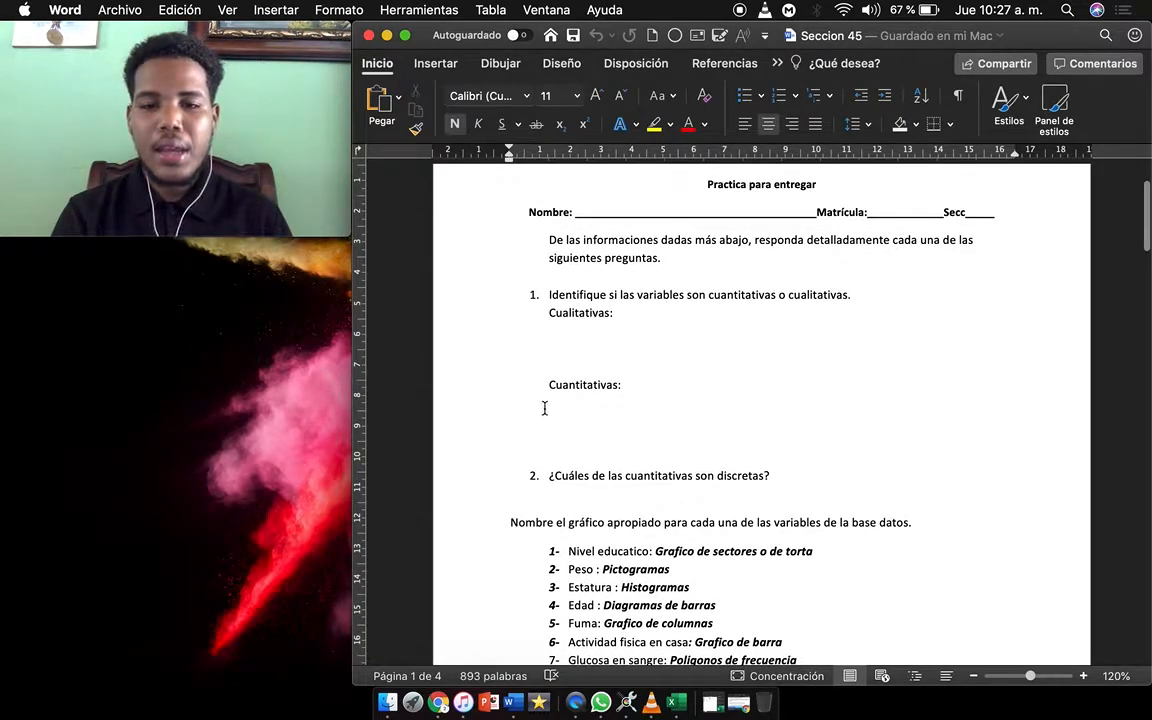
pyautogui.scroll(-5, 575, 410)
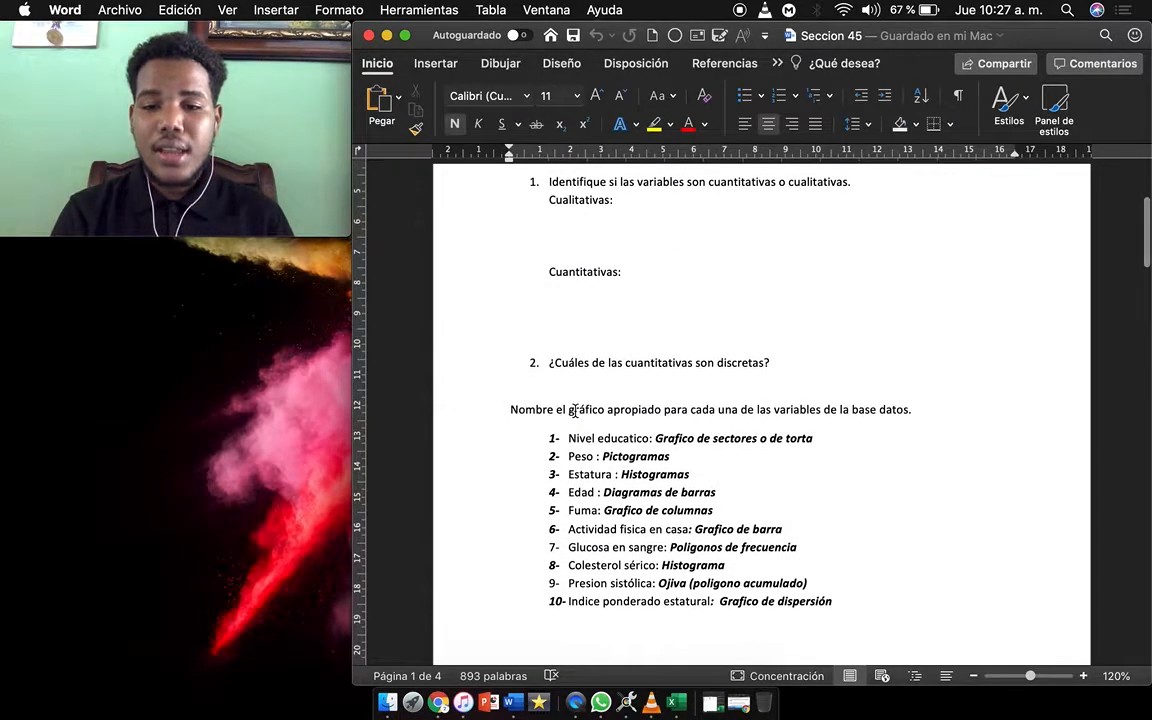
pyautogui.scroll(-1, 575, 410)
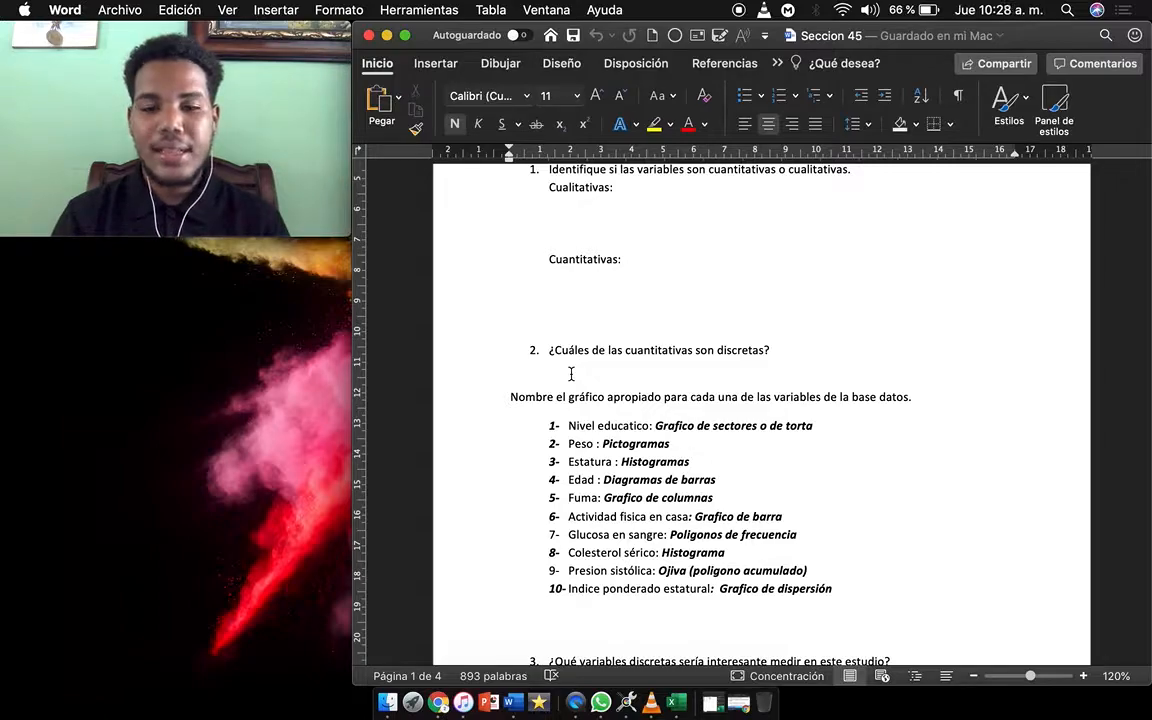
pyautogui.scroll(-3, 571, 374)
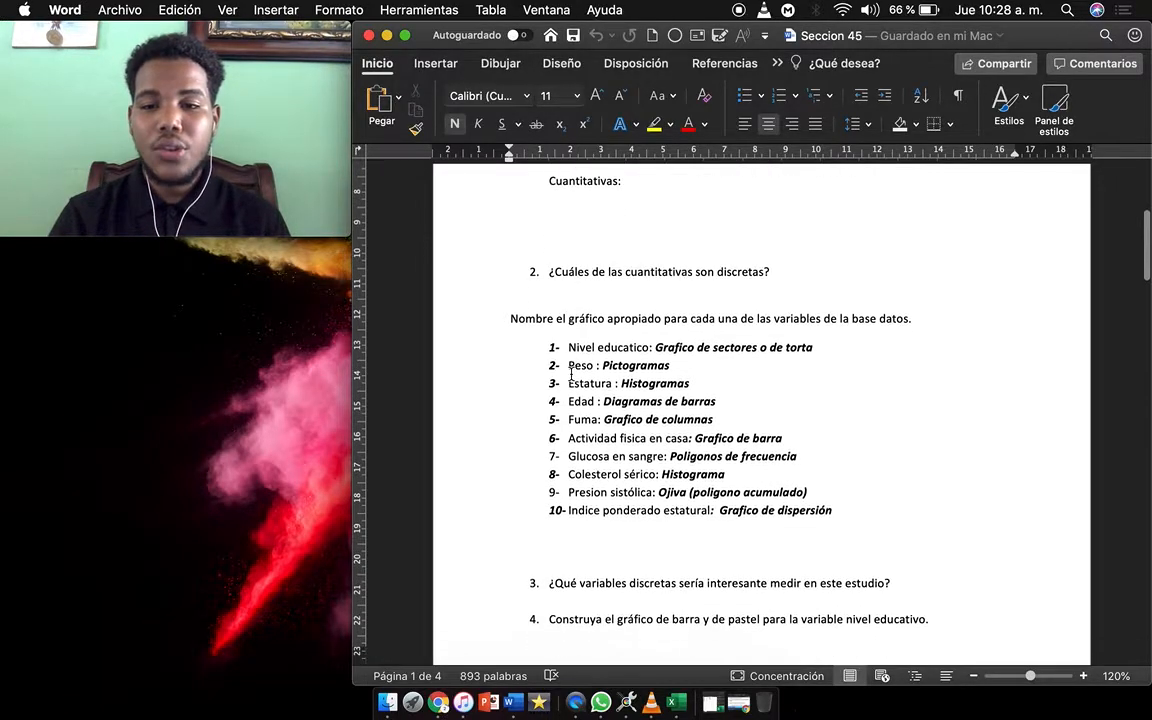
pyautogui.scroll(-10, 571, 374)
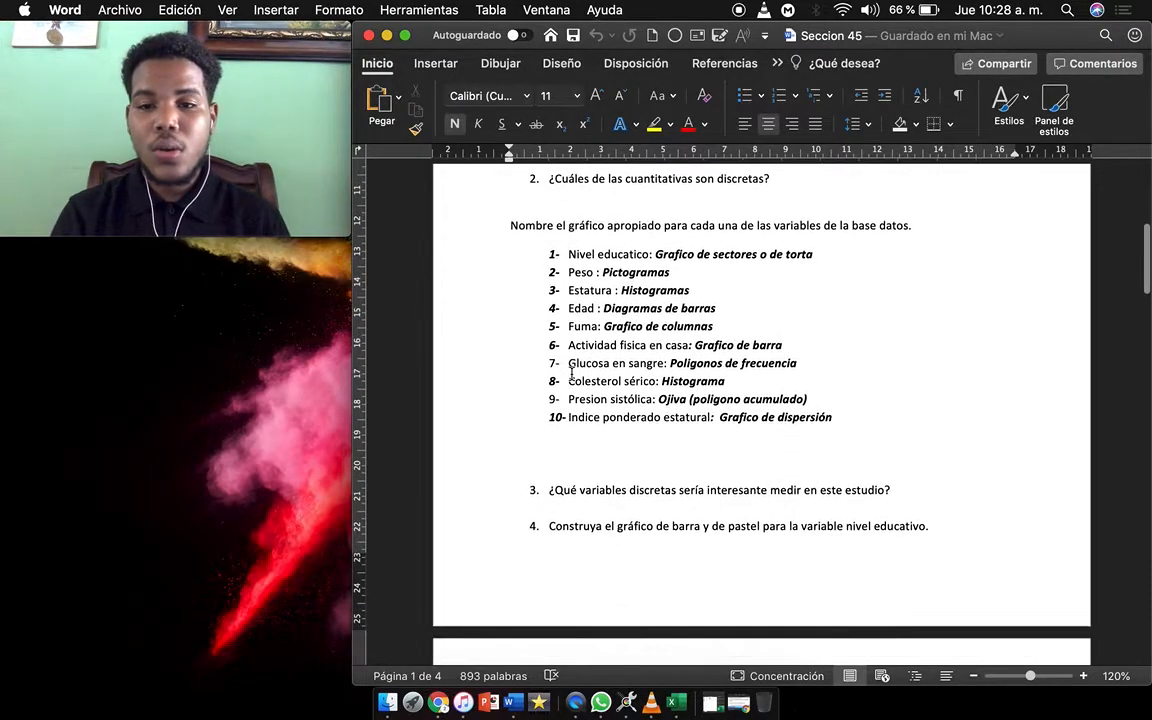
pyautogui.scroll(-15, 571, 374)
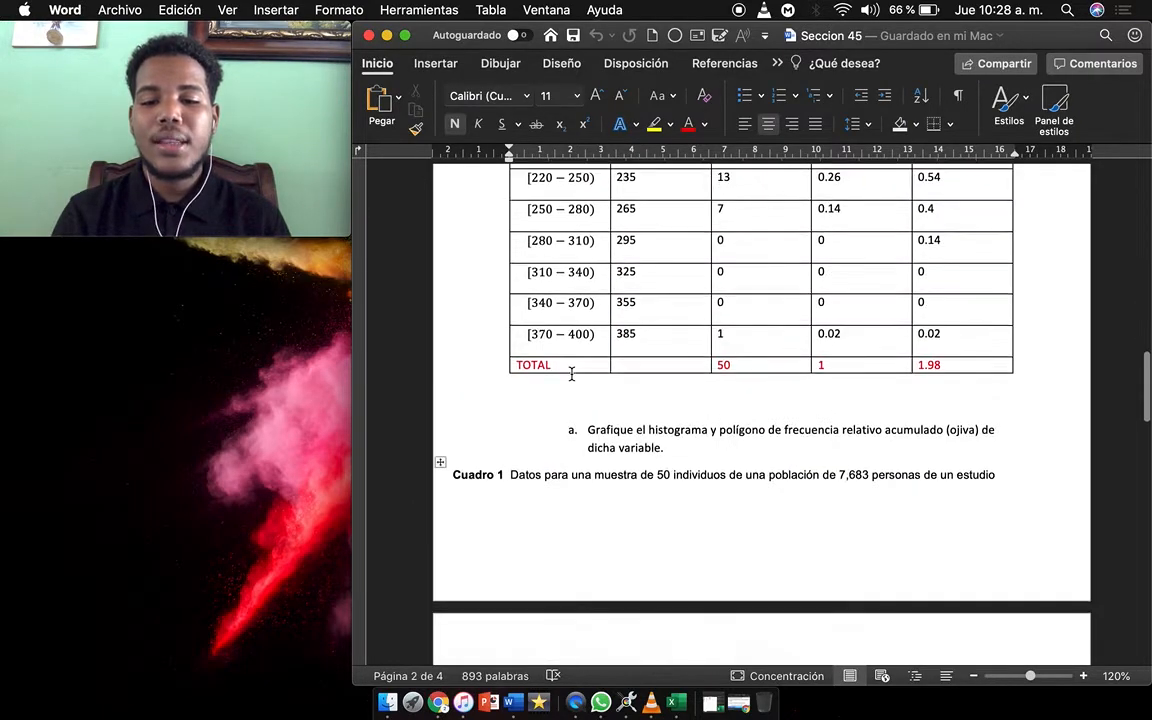
pyautogui.scroll(-2, 571, 374)
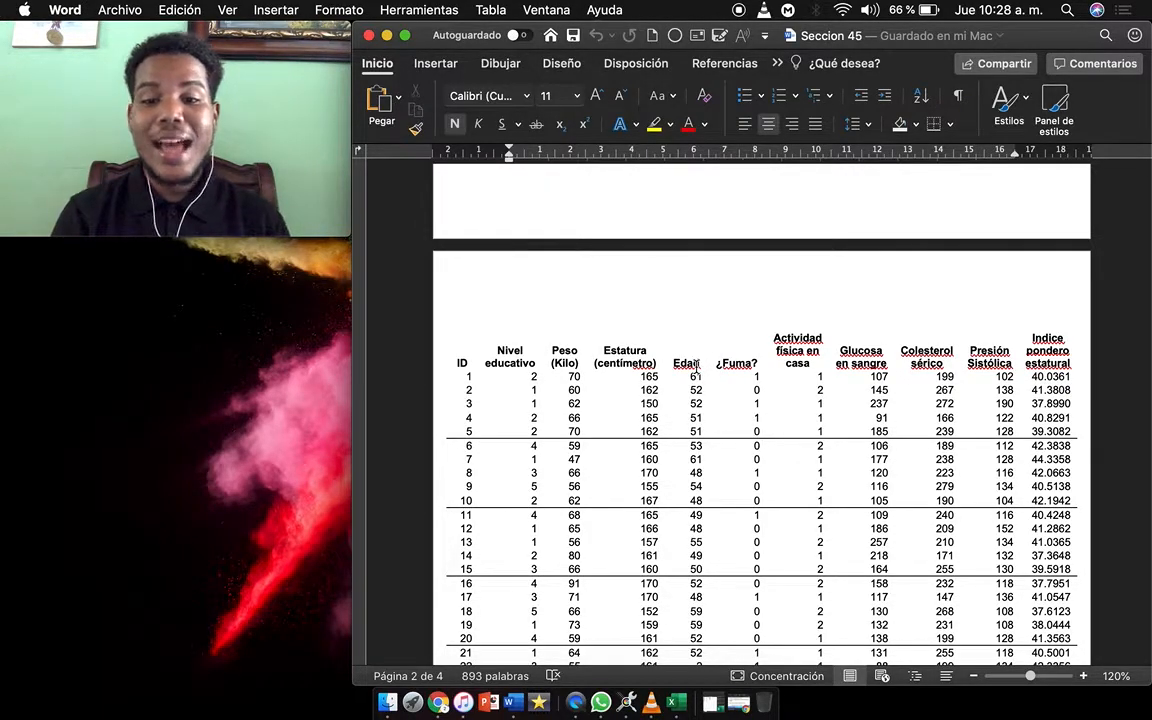
# Review questions 3 and 2 about discrete variables, placing the cursor on the blank answer line below each one
pyautogui.scroll(10, 696, 364)
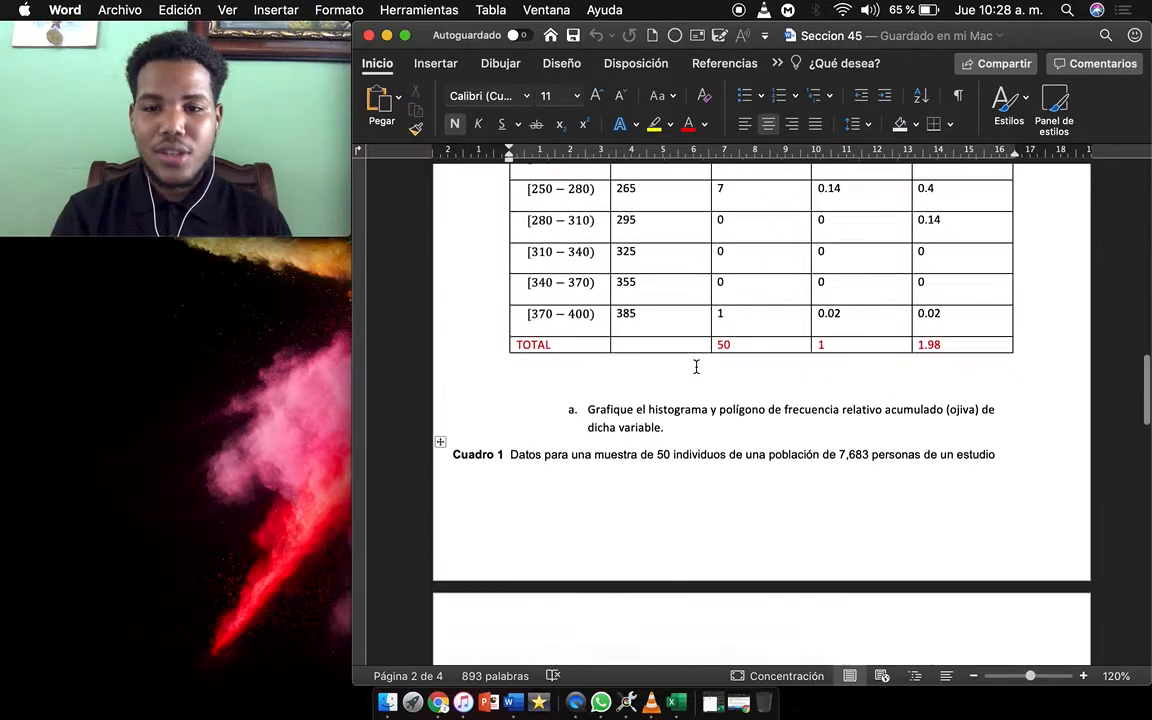
pyautogui.scroll(10, 696, 367)
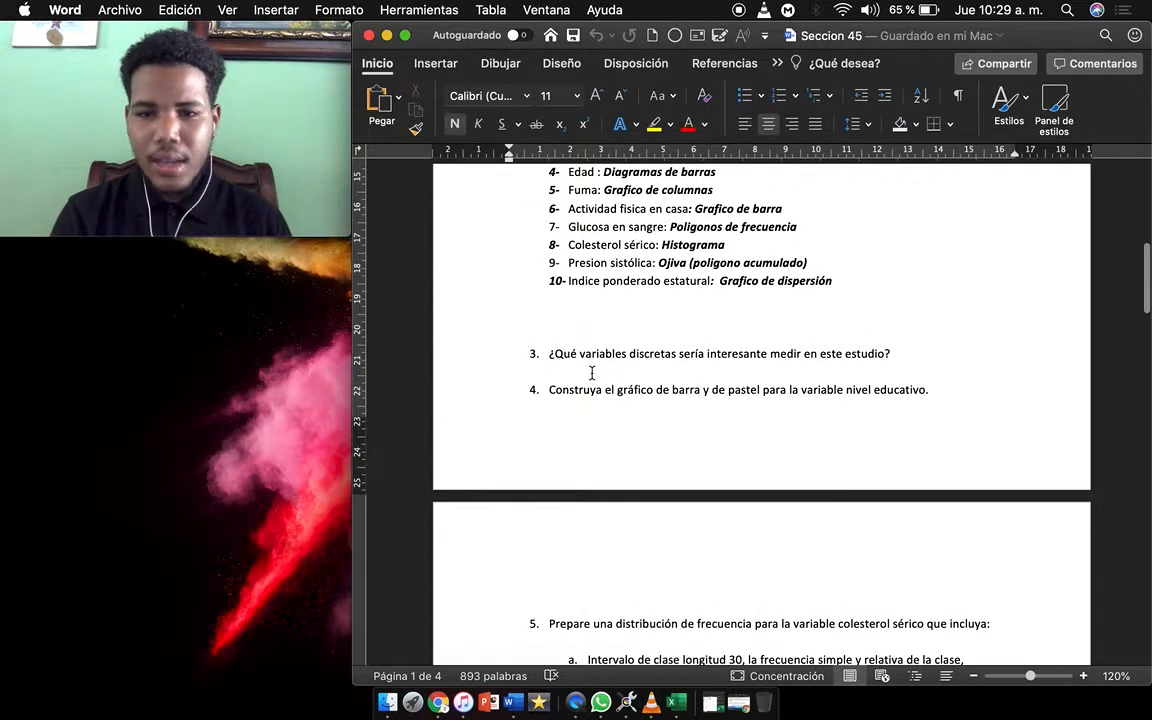
pyautogui.click(573, 368)
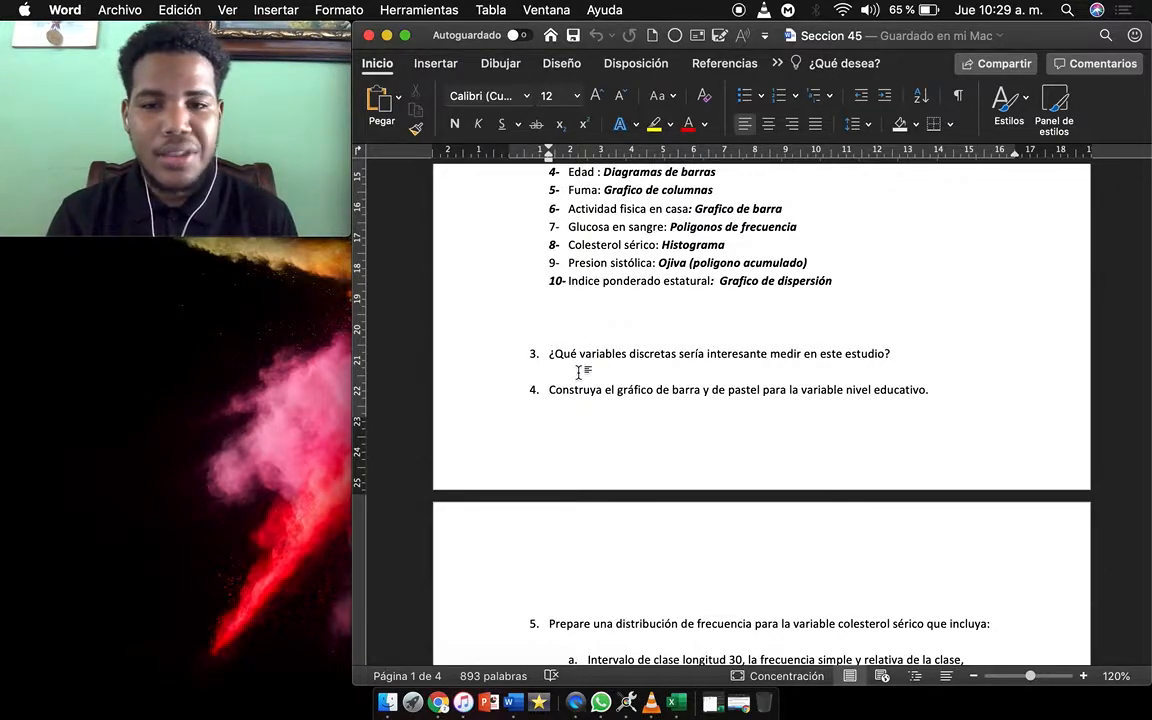
pyautogui.scroll(5, 578, 372)
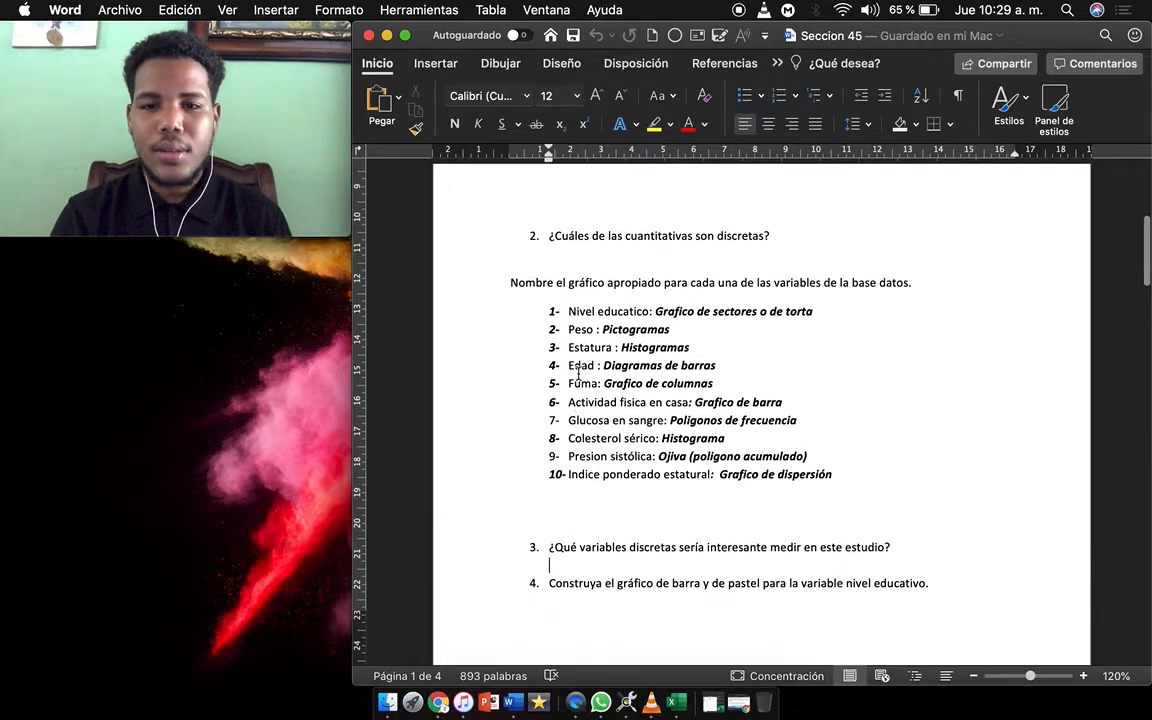
pyautogui.scroll(1, 578, 372)
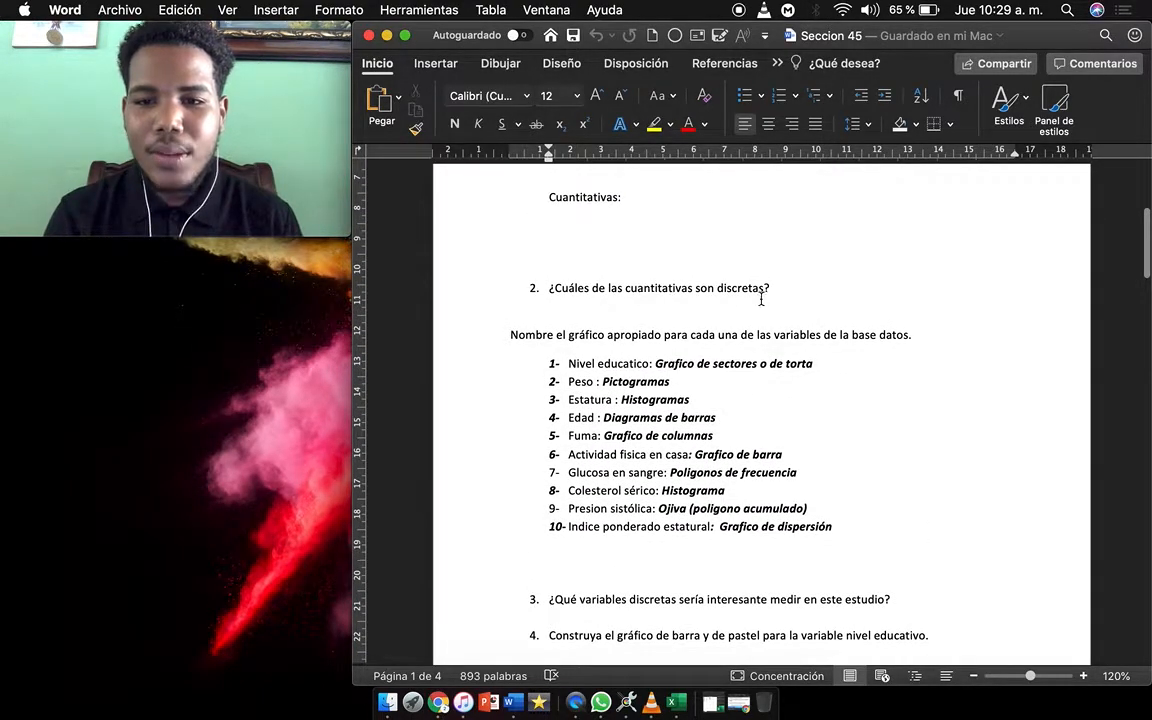
pyautogui.click(555, 308)
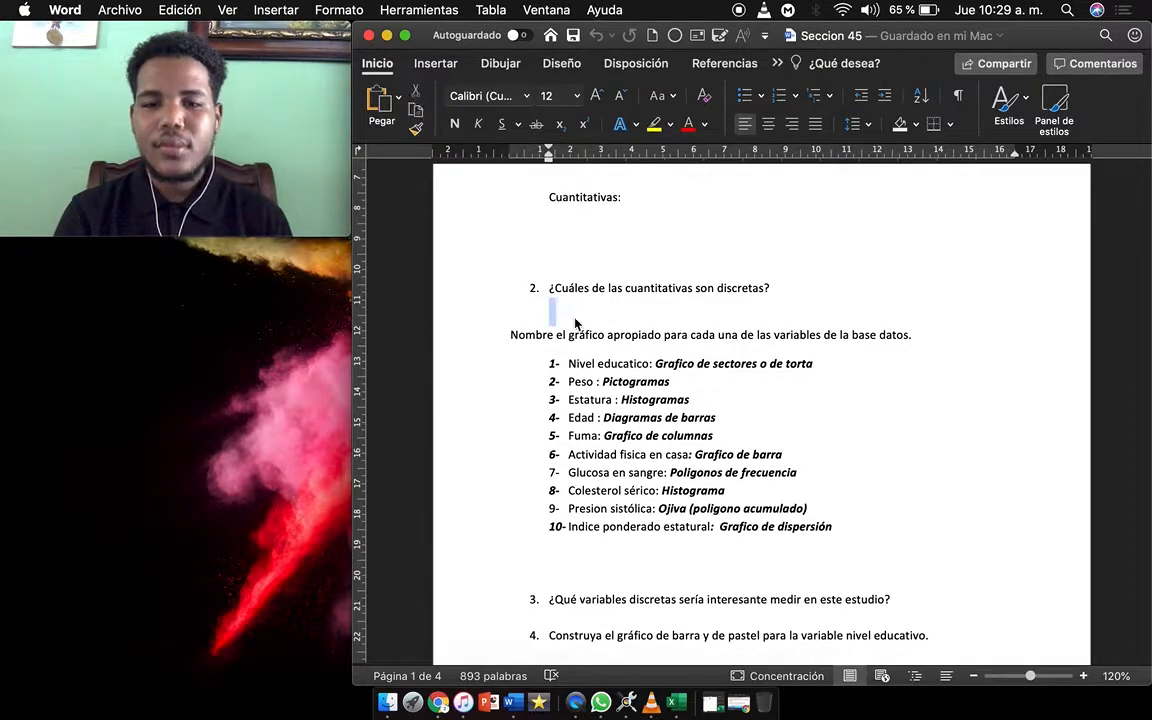
# Examine the "Nombre el gráfico apropiado" list of charts for the ten variables, along with questions 3 and 4
pyautogui.scroll(-2, 568, 315)
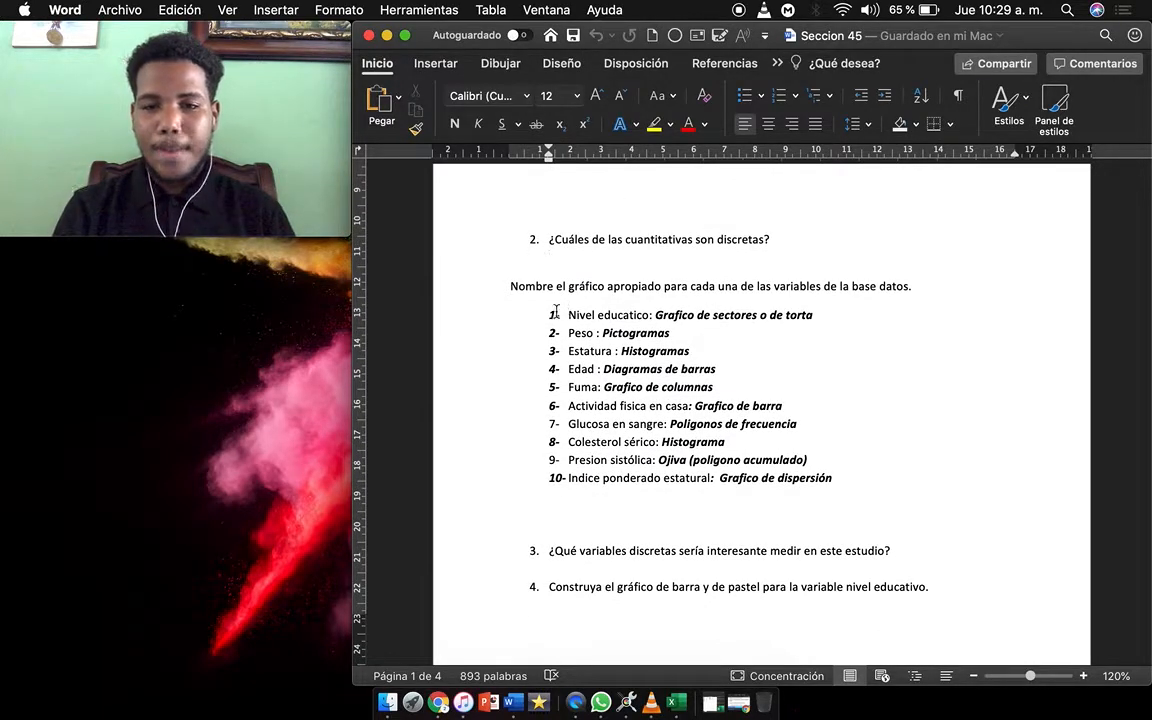
pyautogui.scroll(-1, 561, 313)
pyautogui.scroll(-1, 561, 313)
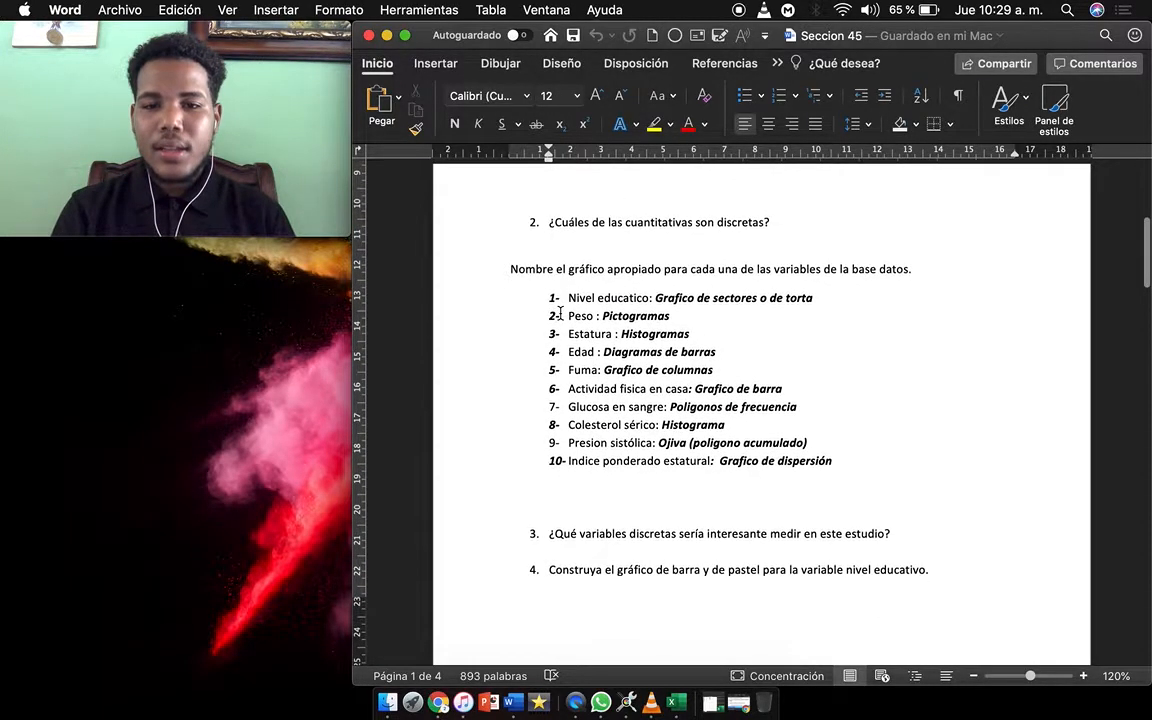
pyautogui.doubleClick(506, 270)
pyautogui.click(507, 270)
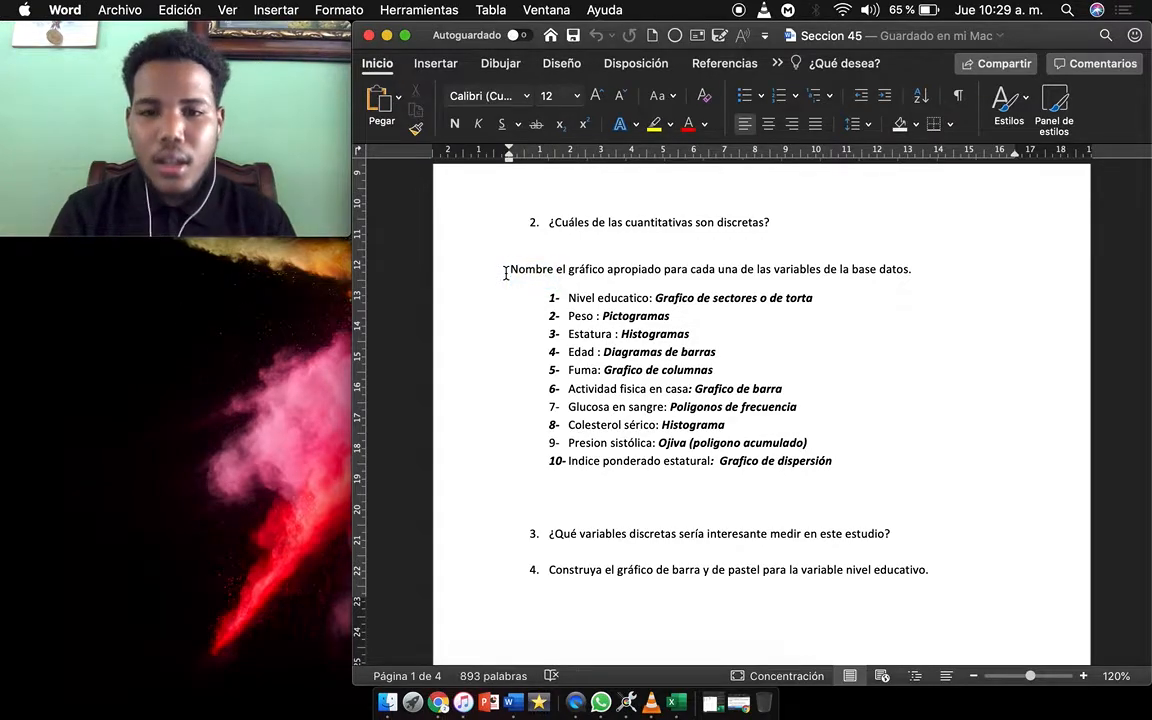
pyautogui.scroll(3, 518, 282)
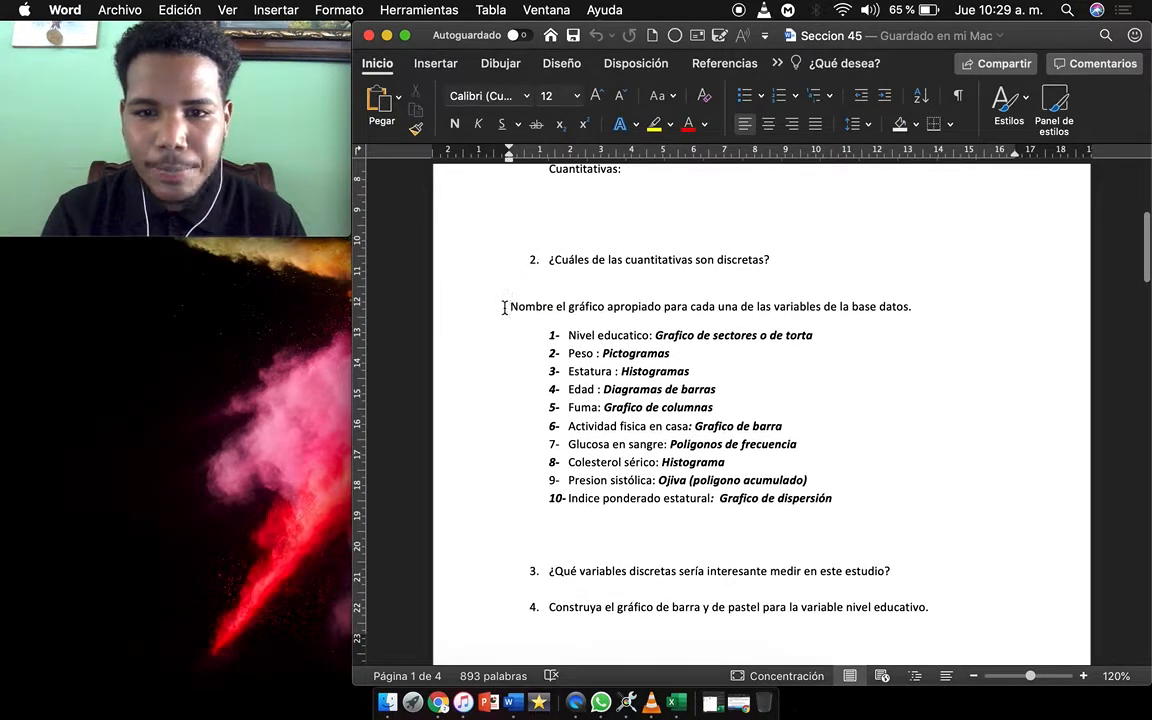
pyautogui.scroll(-1, 560, 360)
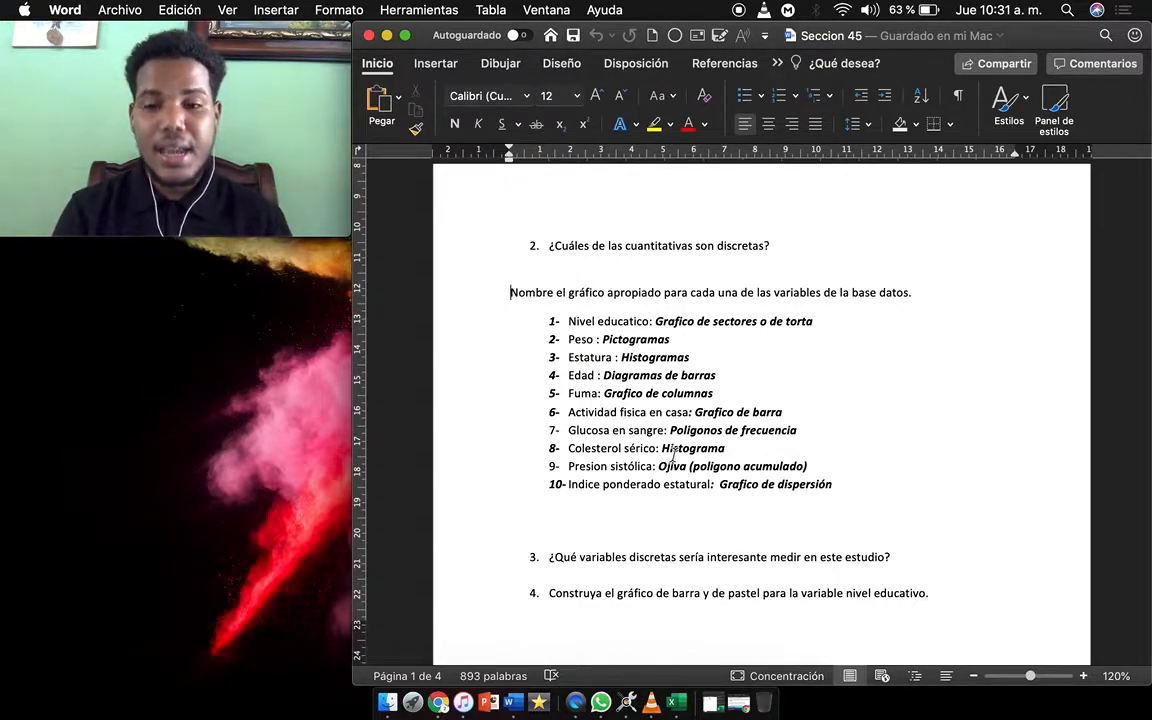
pyautogui.scroll(-2, 674, 452)
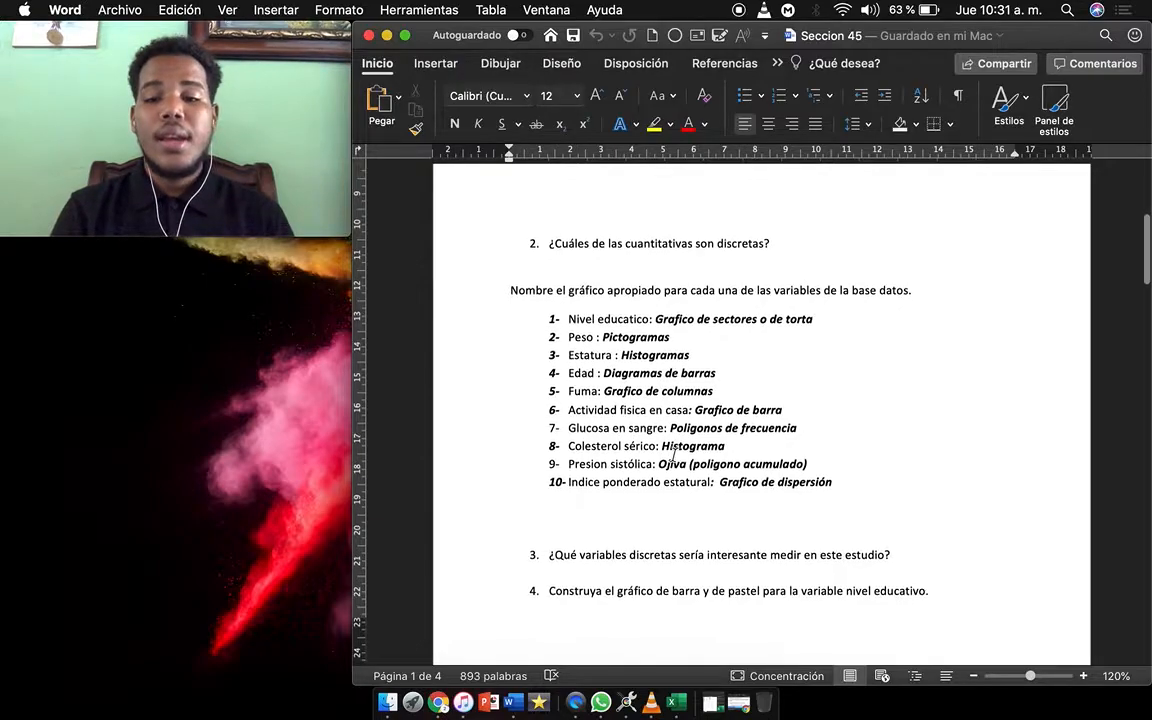
pyautogui.scroll(-3, 674, 455)
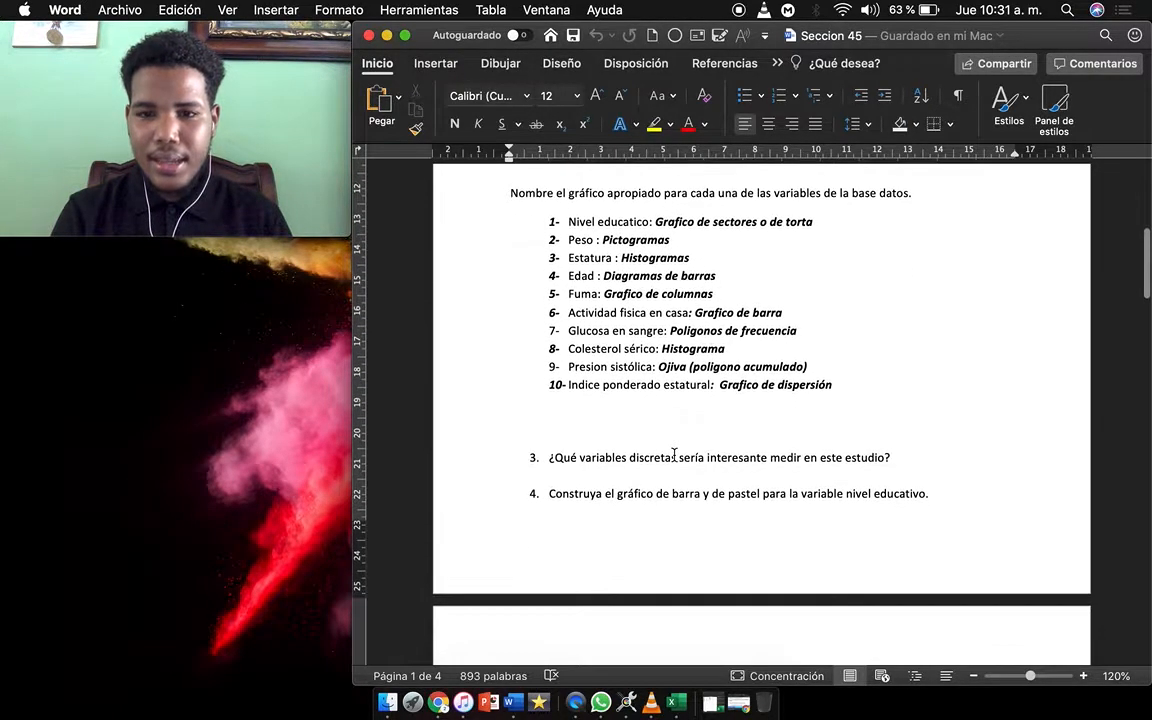
pyautogui.scroll(-1, 674, 455)
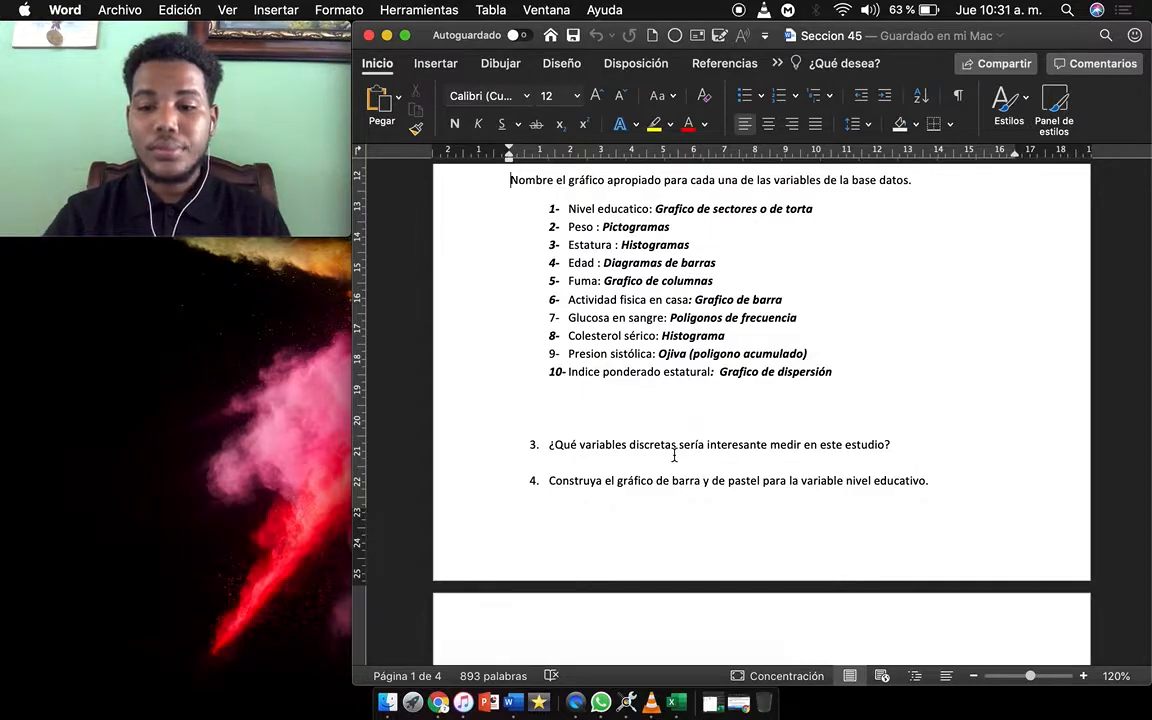
pyautogui.scroll(-2, 675, 456)
pyautogui.scroll(5, 673, 456)
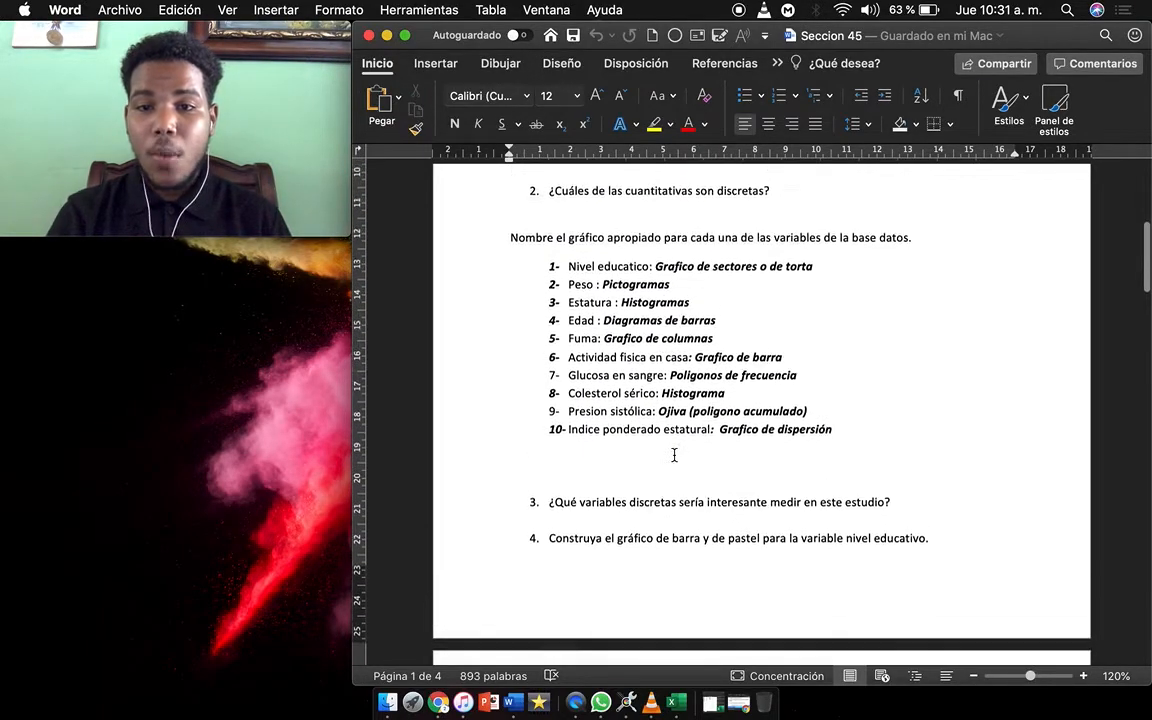
# Read questions 3 and 4 below the chart list, placing the cursor on the blank answer line under question 3
pyautogui.scroll(-2, 663, 478)
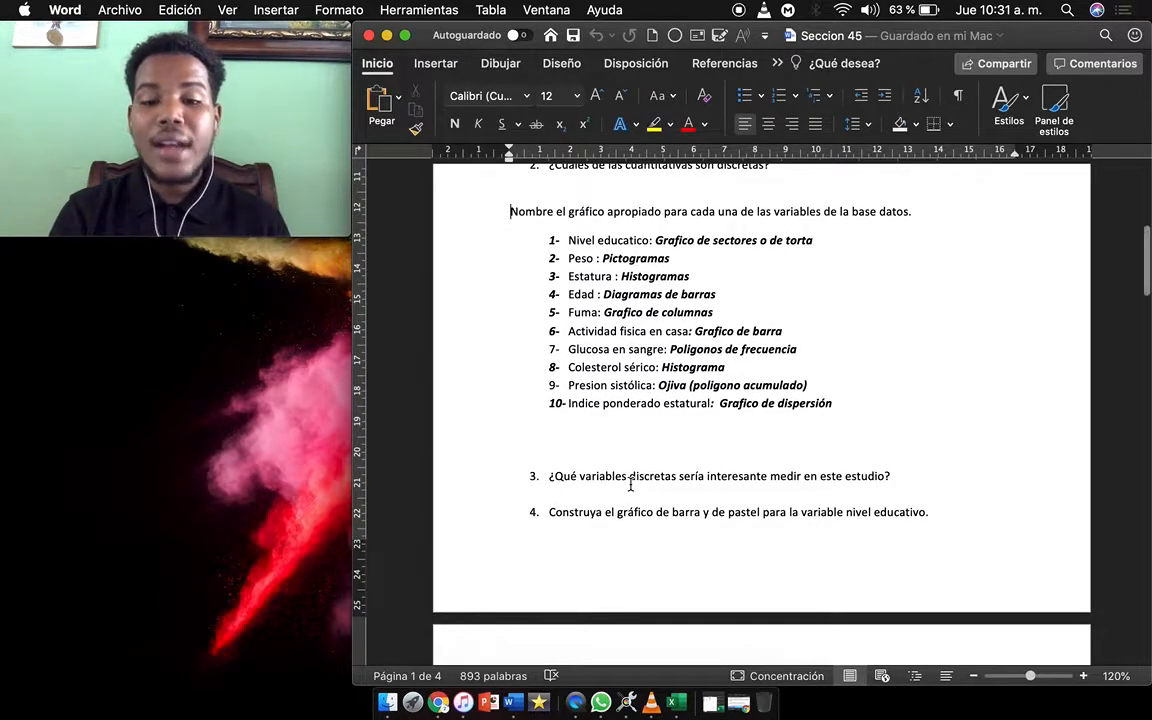
pyautogui.scroll(-1, 630, 484)
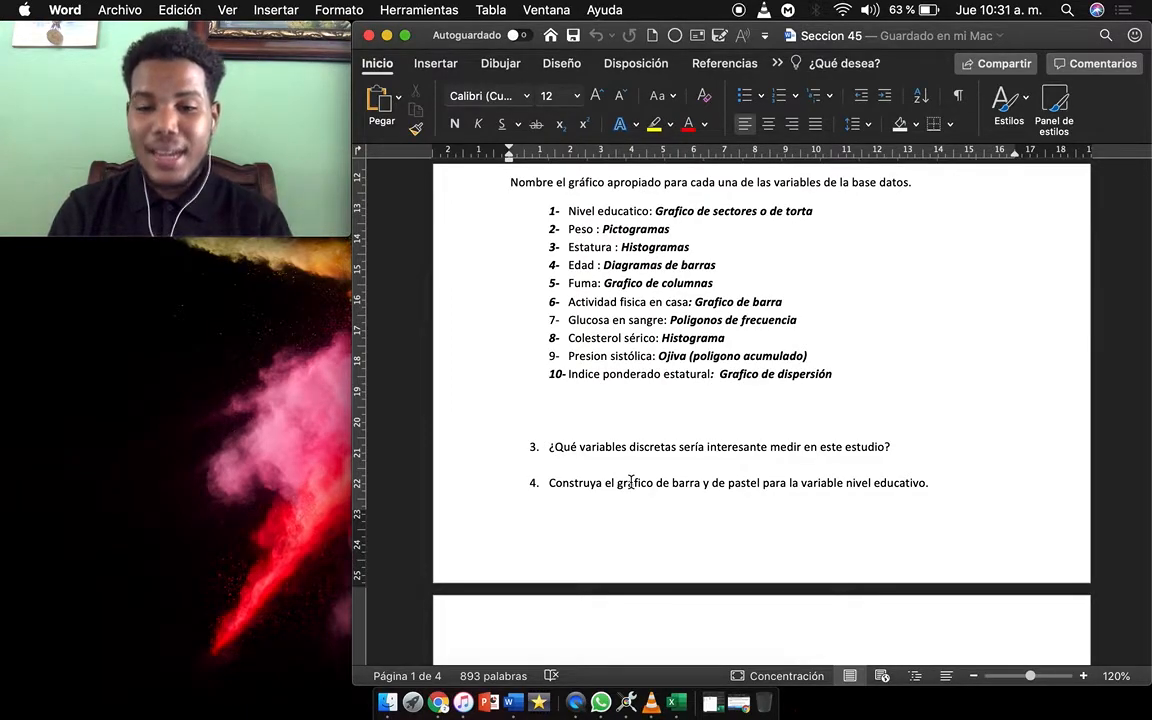
pyautogui.click(570, 466)
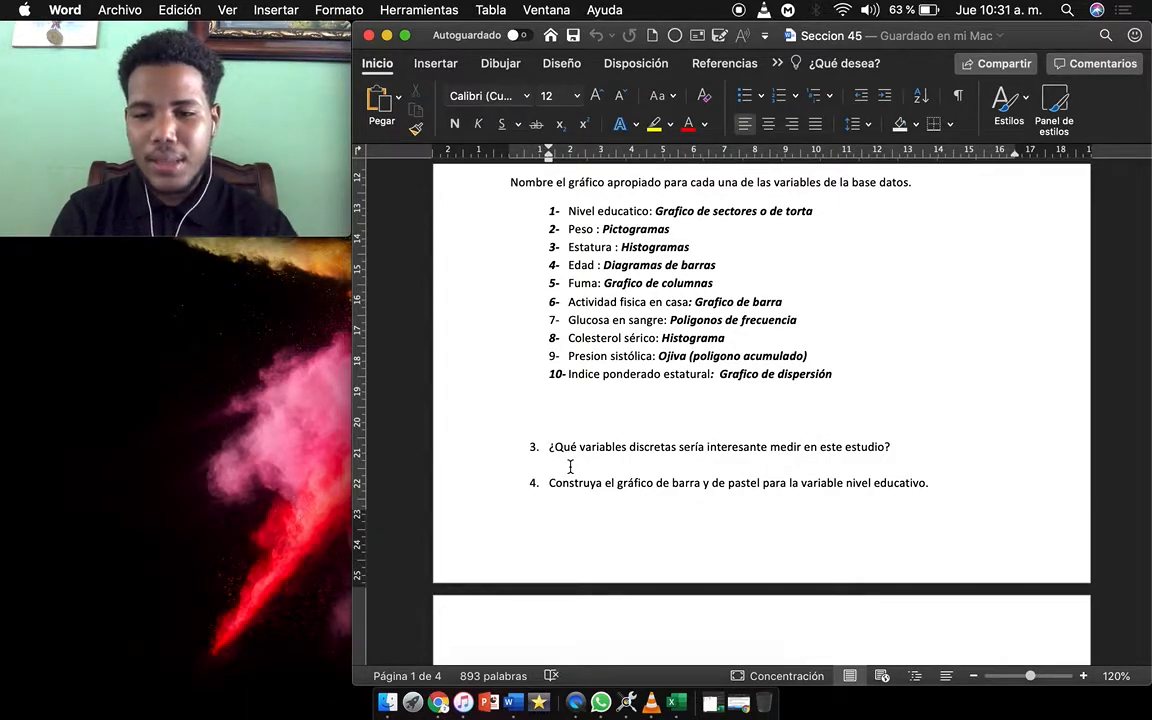
pyautogui.scroll(-4, 570, 466)
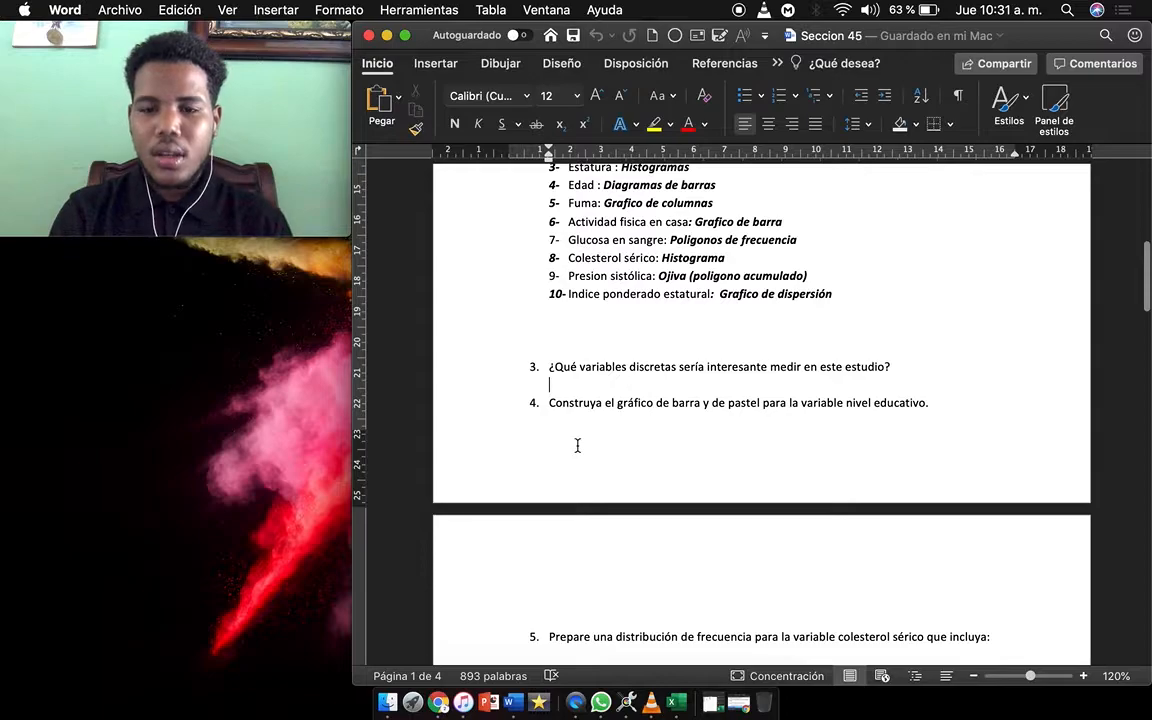
pyautogui.scroll(-2, 580, 438)
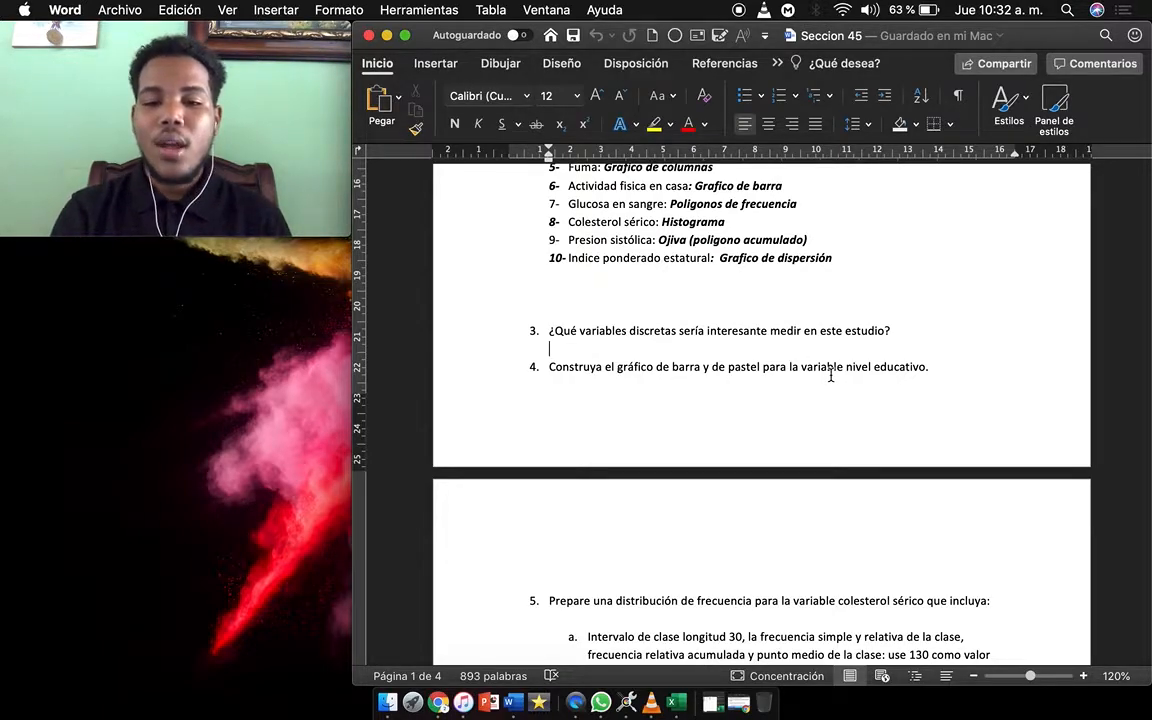
# Examine the Nivel educativo column of the 50-row data table and its codes in the Leyenda
pyautogui.scroll(-15, 830, 376)
pyautogui.scroll(-20, 830, 376)
pyautogui.scroll(10, 830, 376)
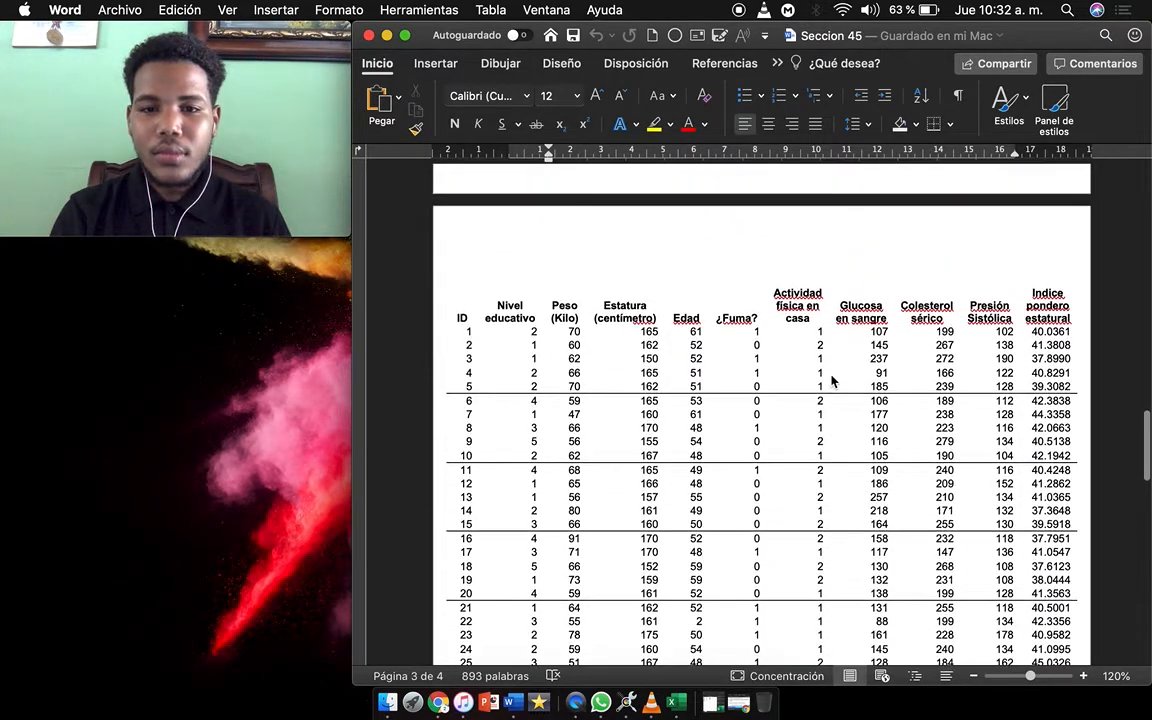
pyautogui.scroll(-2, 527, 340)
pyautogui.scroll(-2, 527, 340)
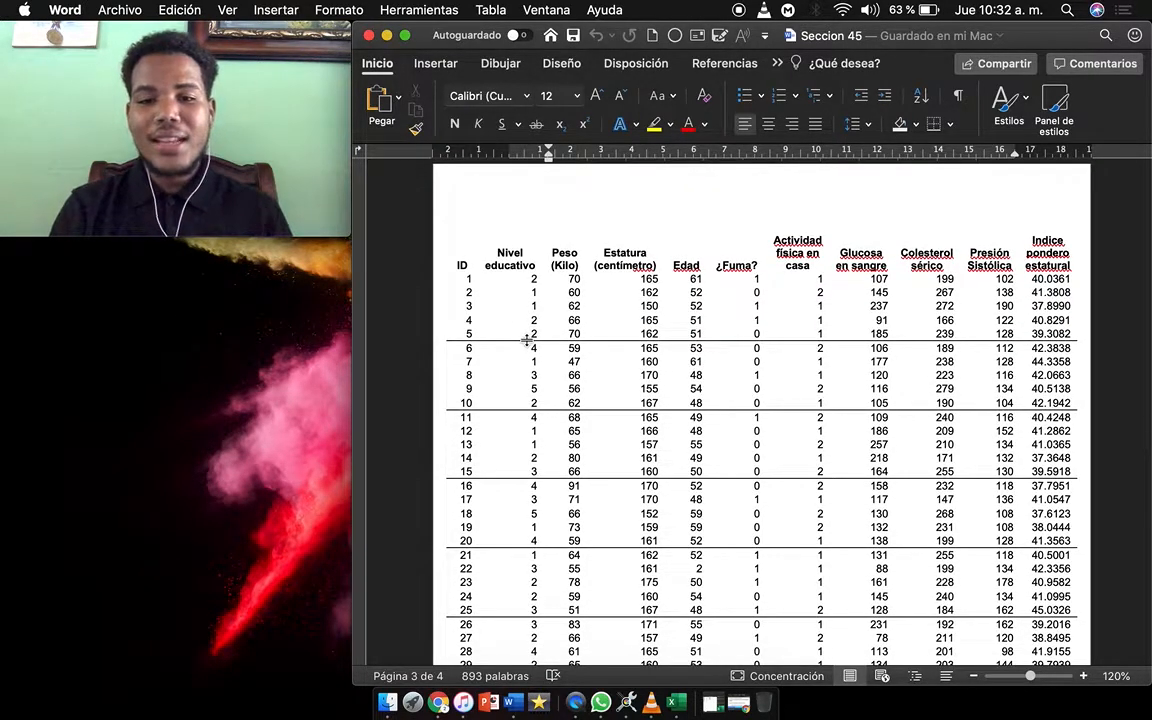
pyautogui.scroll(-15, 527, 340)
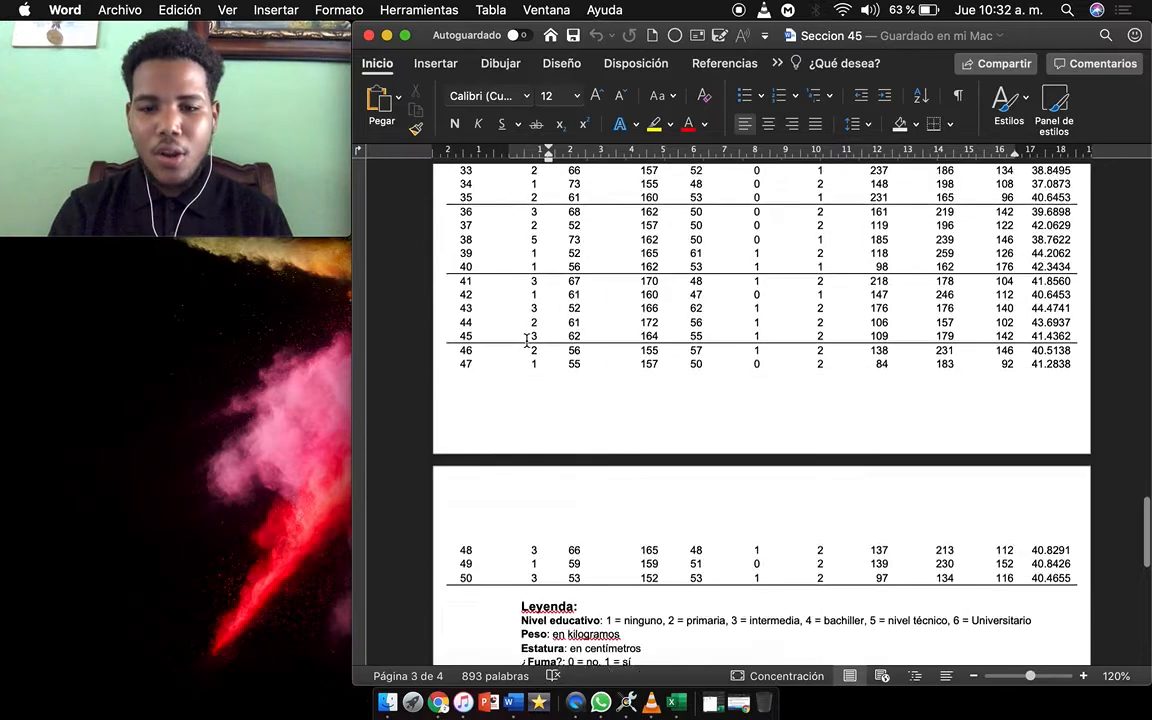
pyautogui.scroll(-2, 527, 340)
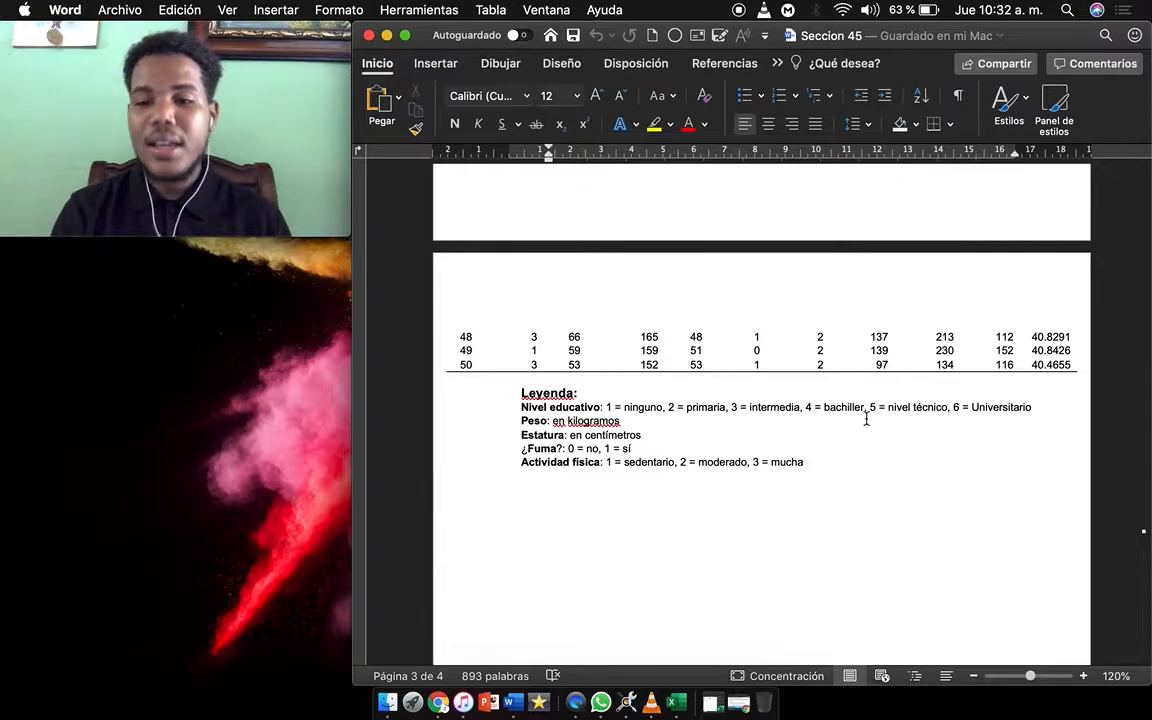
pyautogui.scroll(10, 866, 419)
pyautogui.scroll(5, 866, 419)
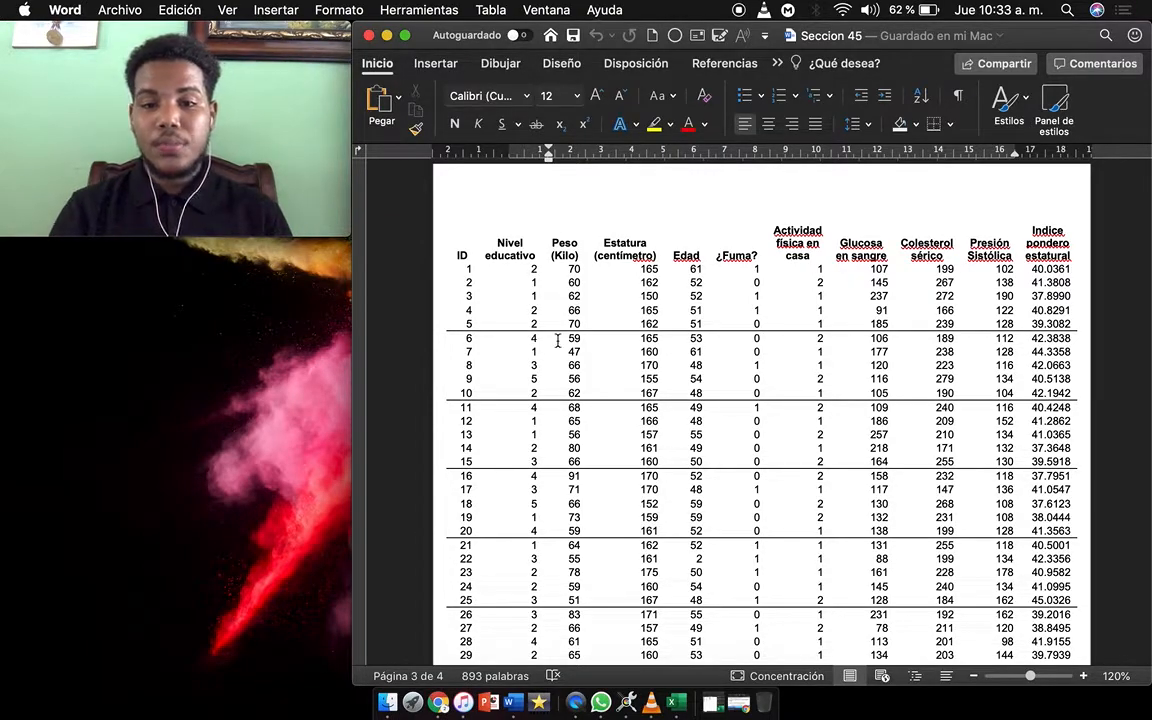
pyautogui.scroll(-2, 555, 340)
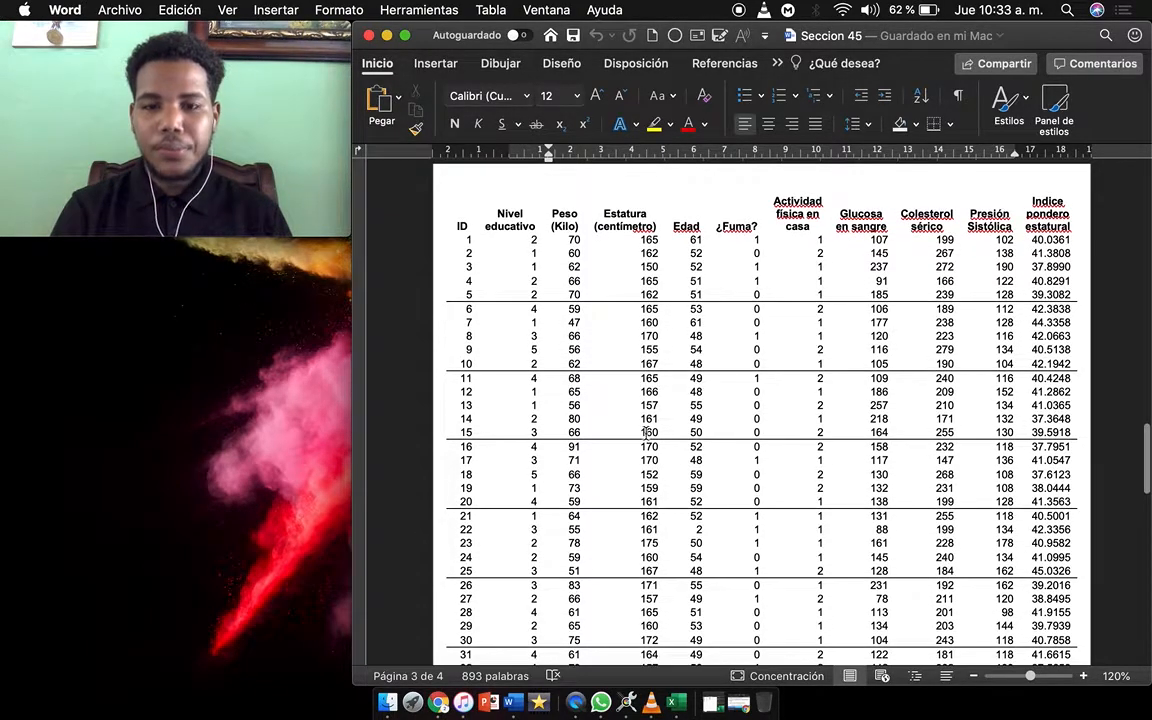
# Switch to the Libro8 workbook in Excel, insert a 2-D stacked column chart from D1:E6, and widen it slightly
pyautogui.click(676, 703)
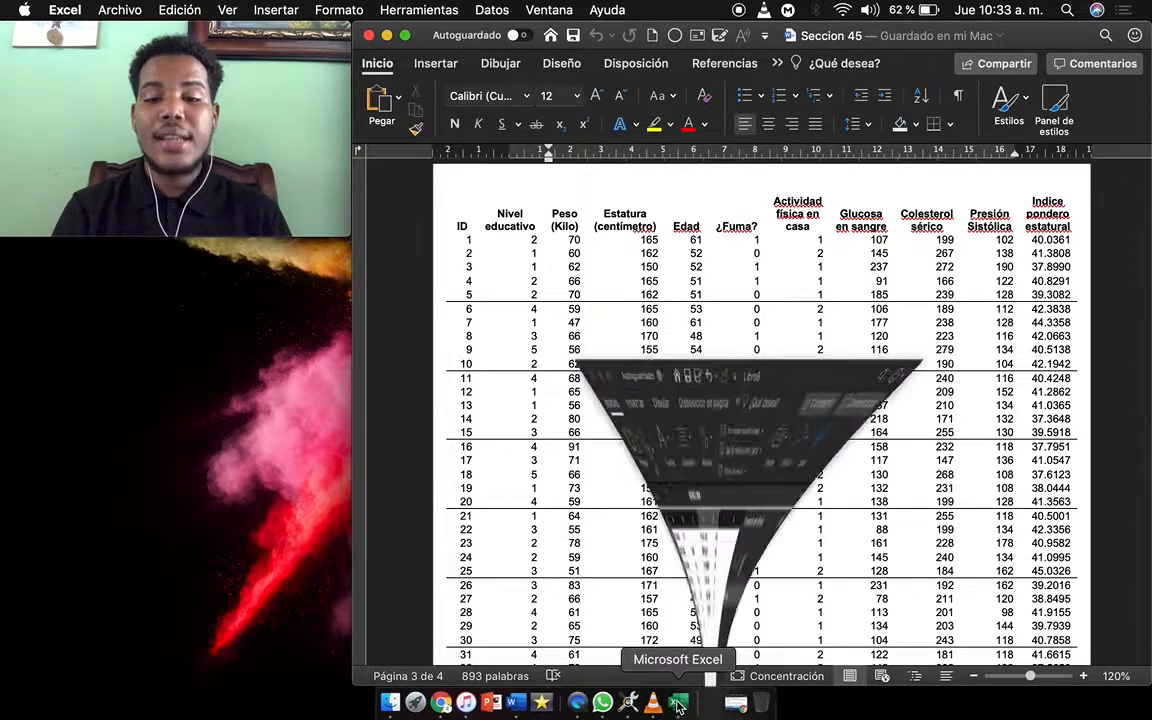
pyautogui.moveTo(655, 316); pyautogui.dragTo(745, 388)
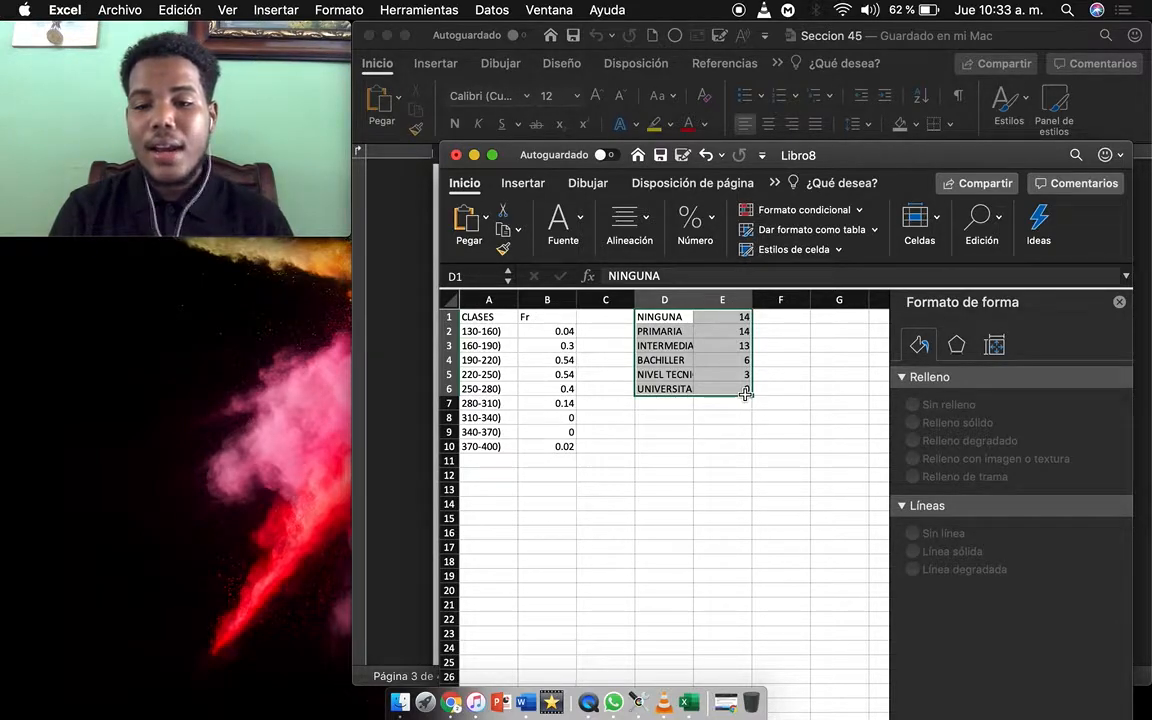
pyautogui.rightClick(706, 347)
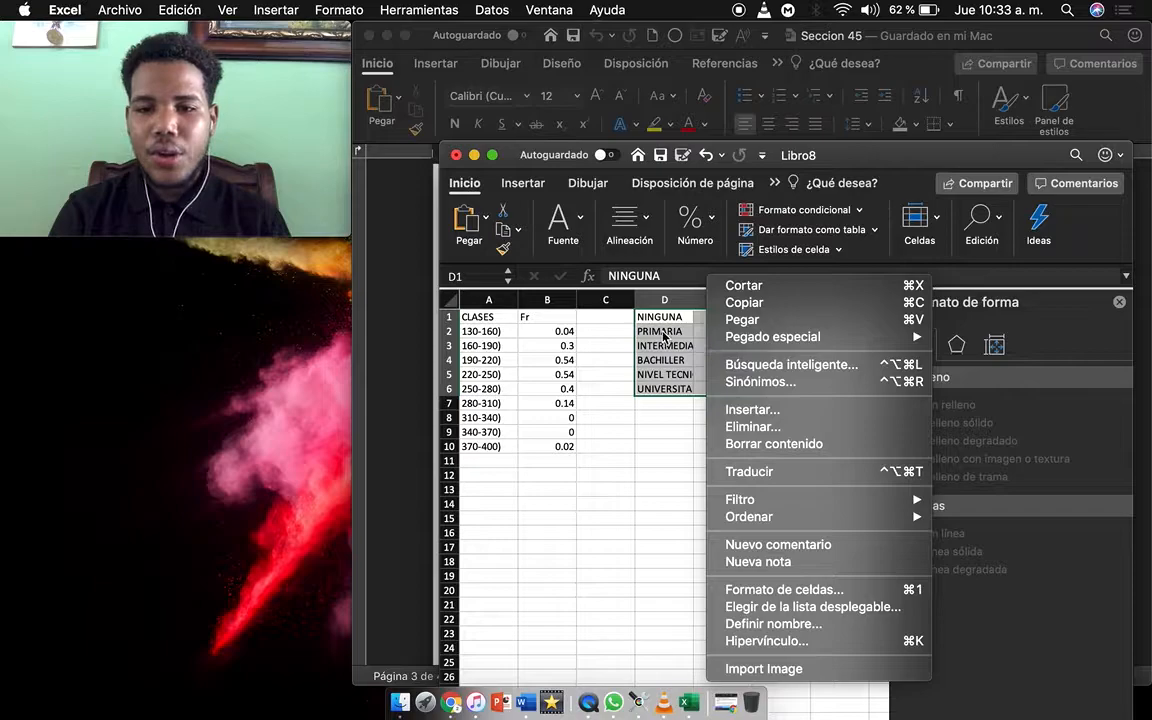
pyautogui.click(663, 337)
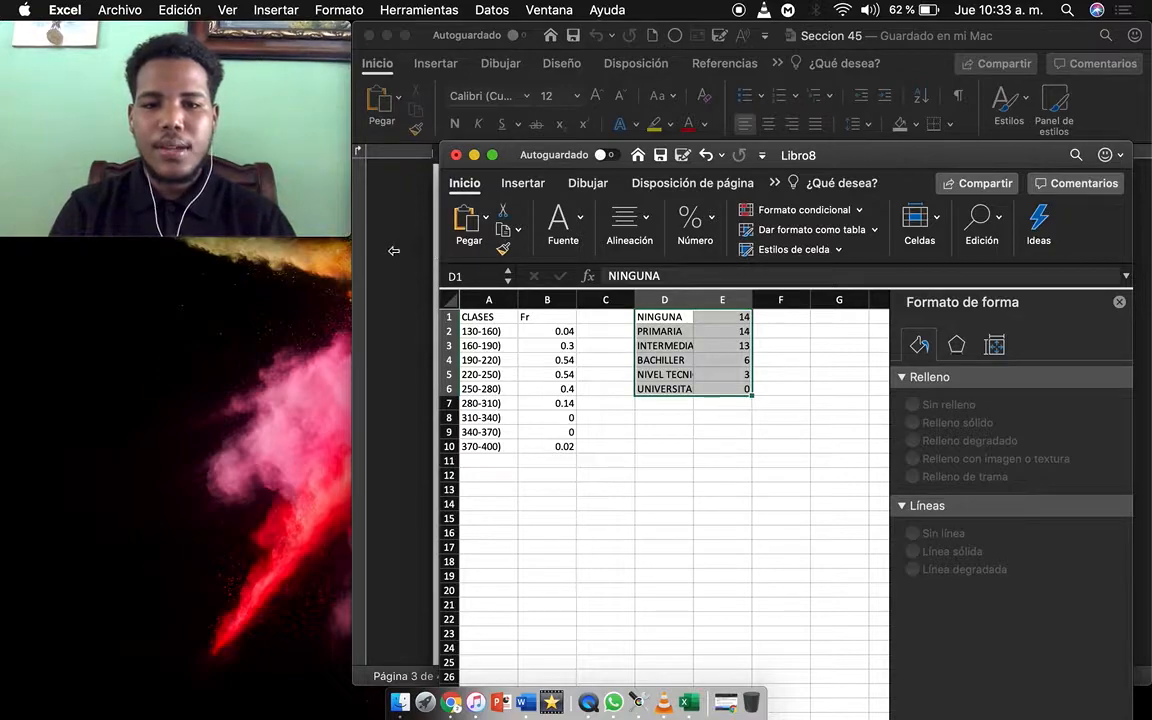
pyautogui.moveTo(361, 257); pyautogui.dragTo(365, 257)
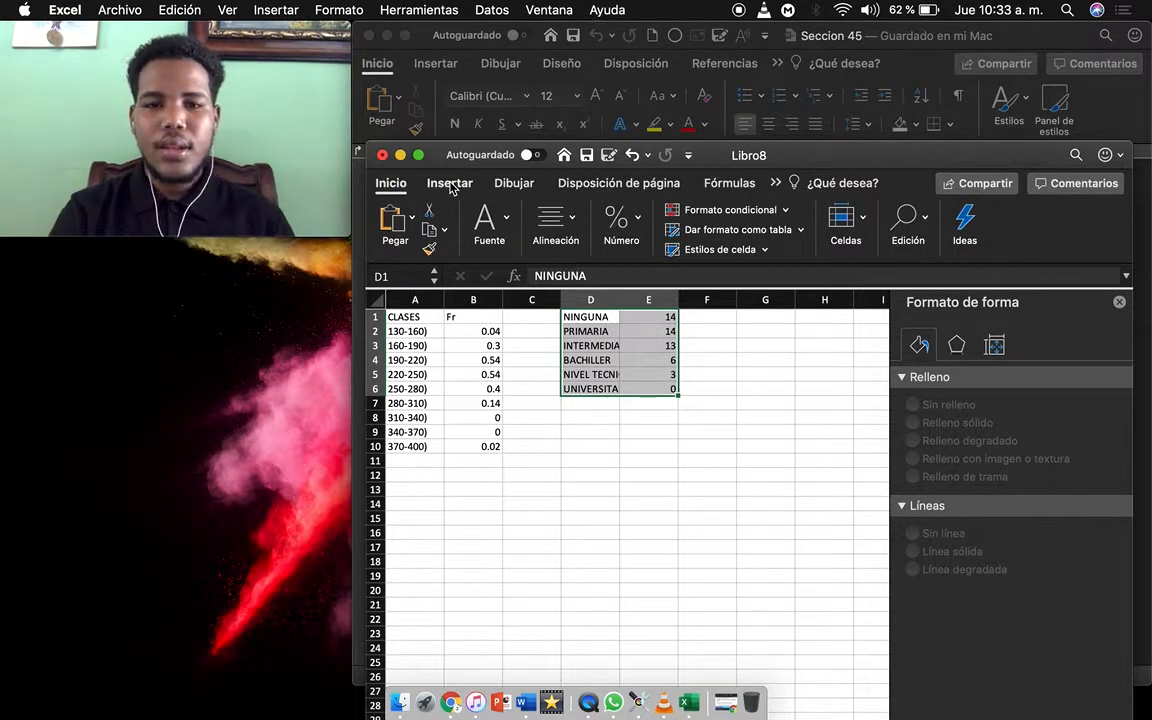
pyautogui.click(450, 185)
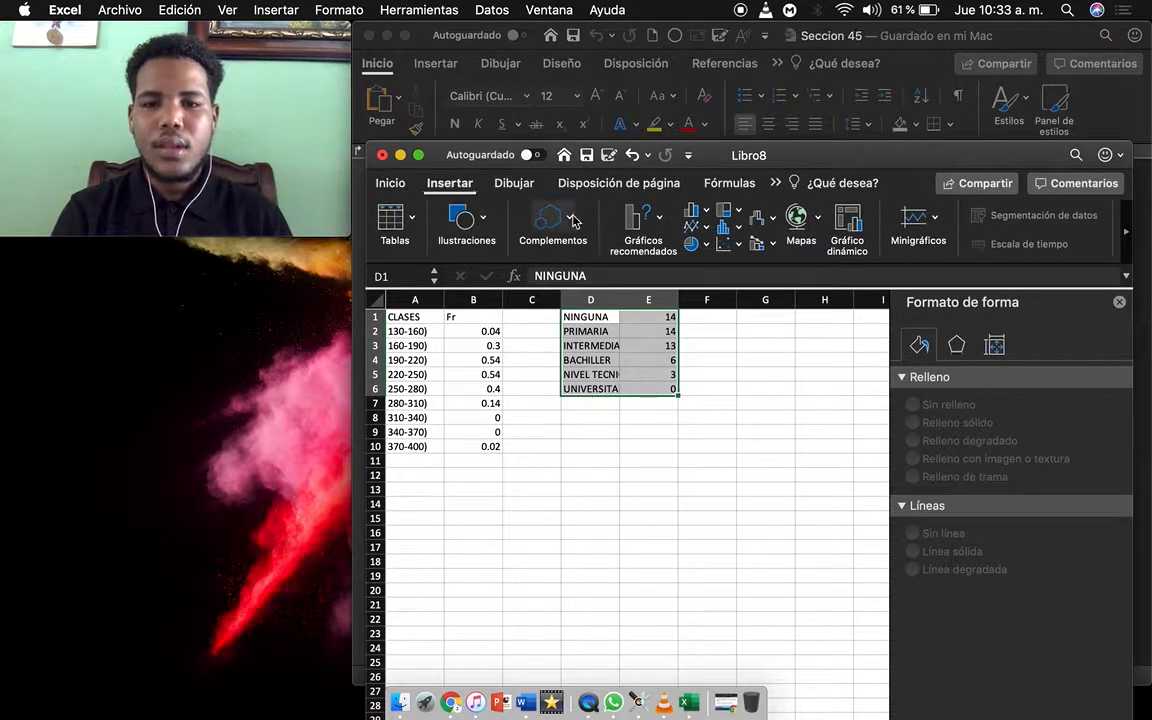
pyautogui.click(706, 217)
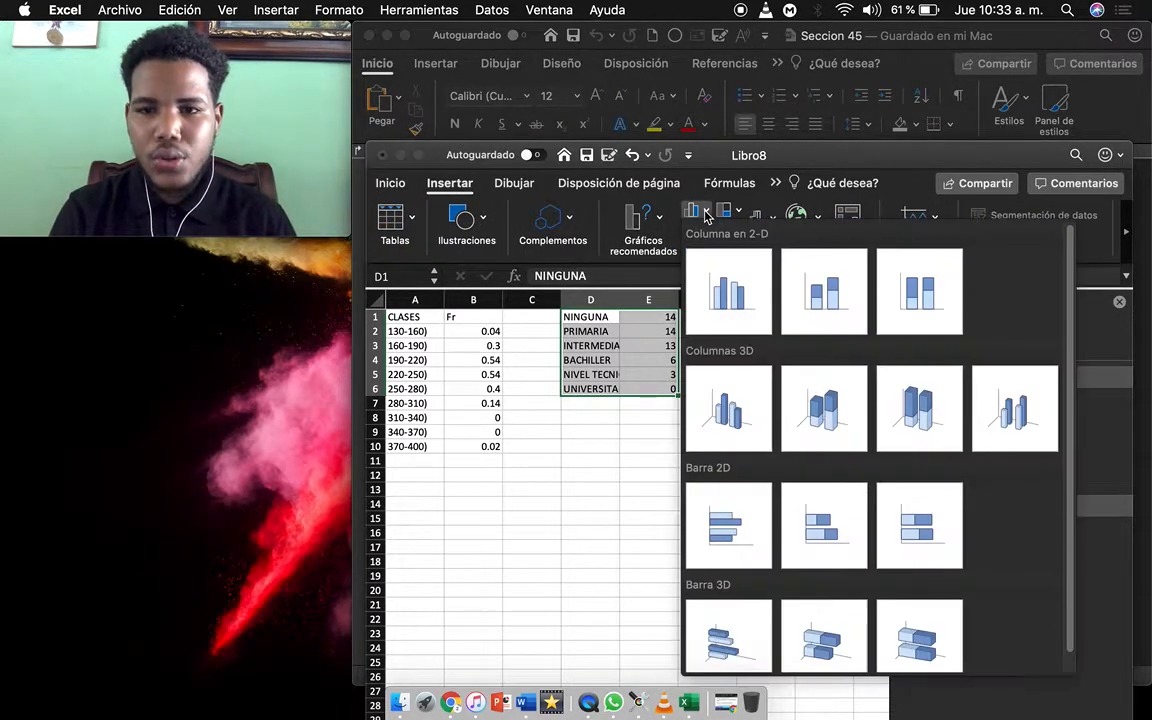
pyautogui.click(816, 289)
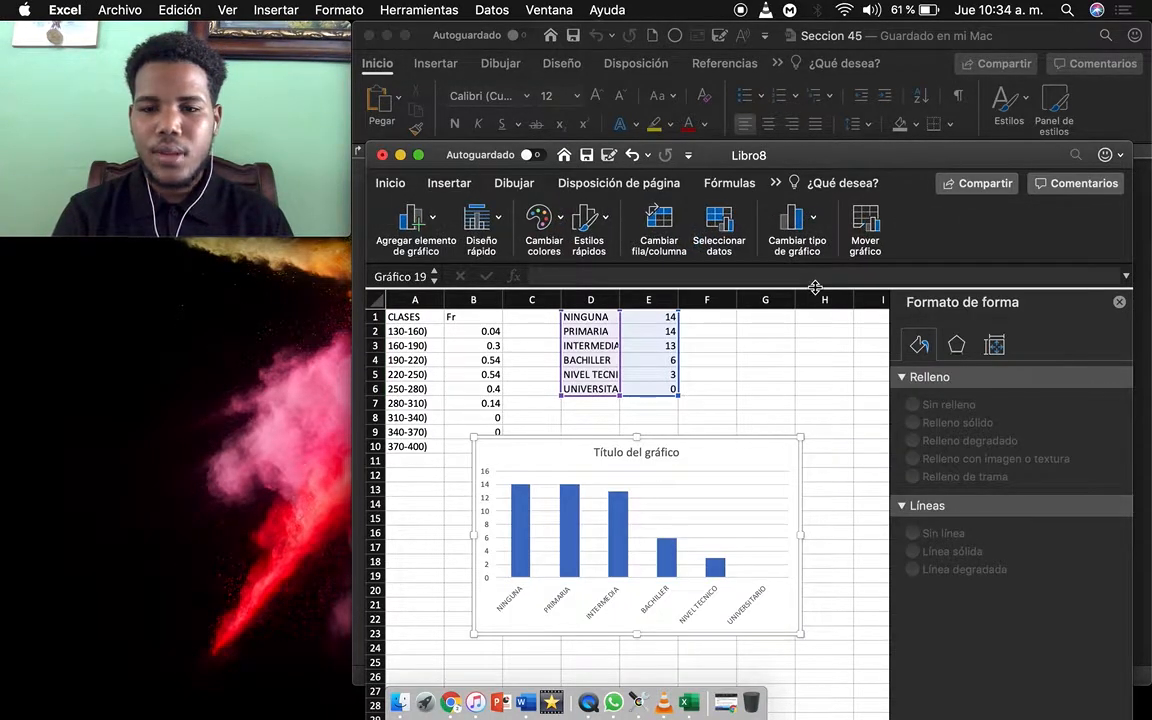
pyautogui.moveTo(800, 536); pyautogui.dragTo(816, 536)
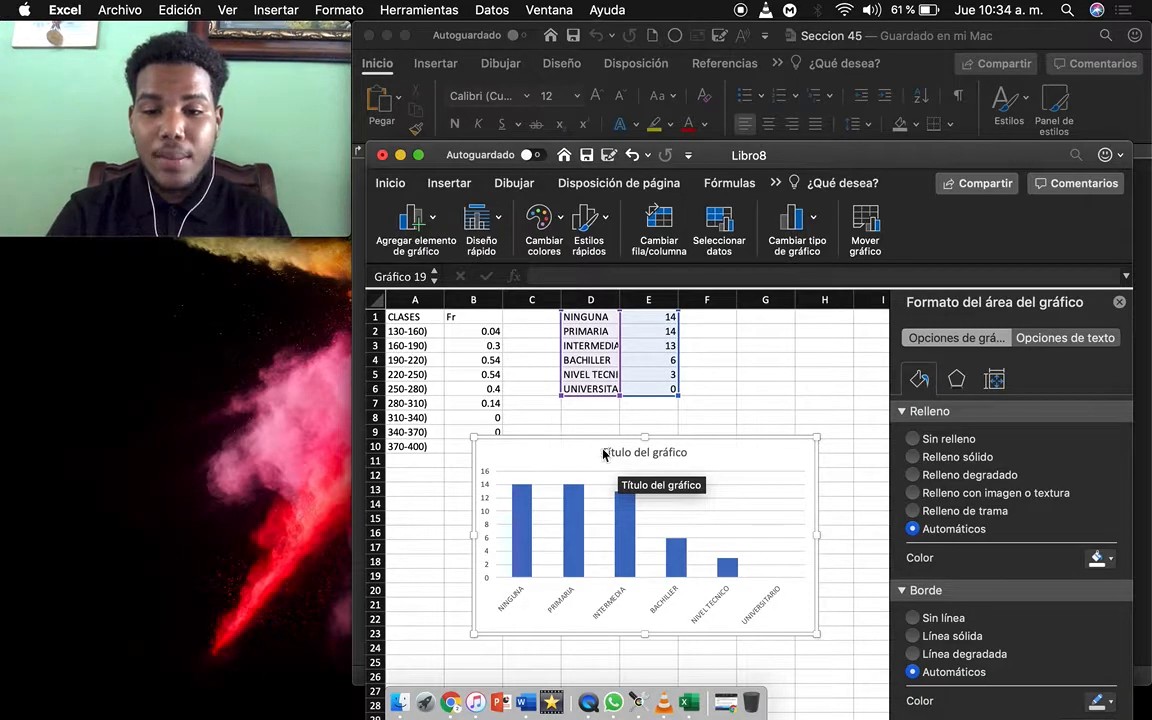
# Copy the whole education-level column chart
pyautogui.rightClick(603, 452)
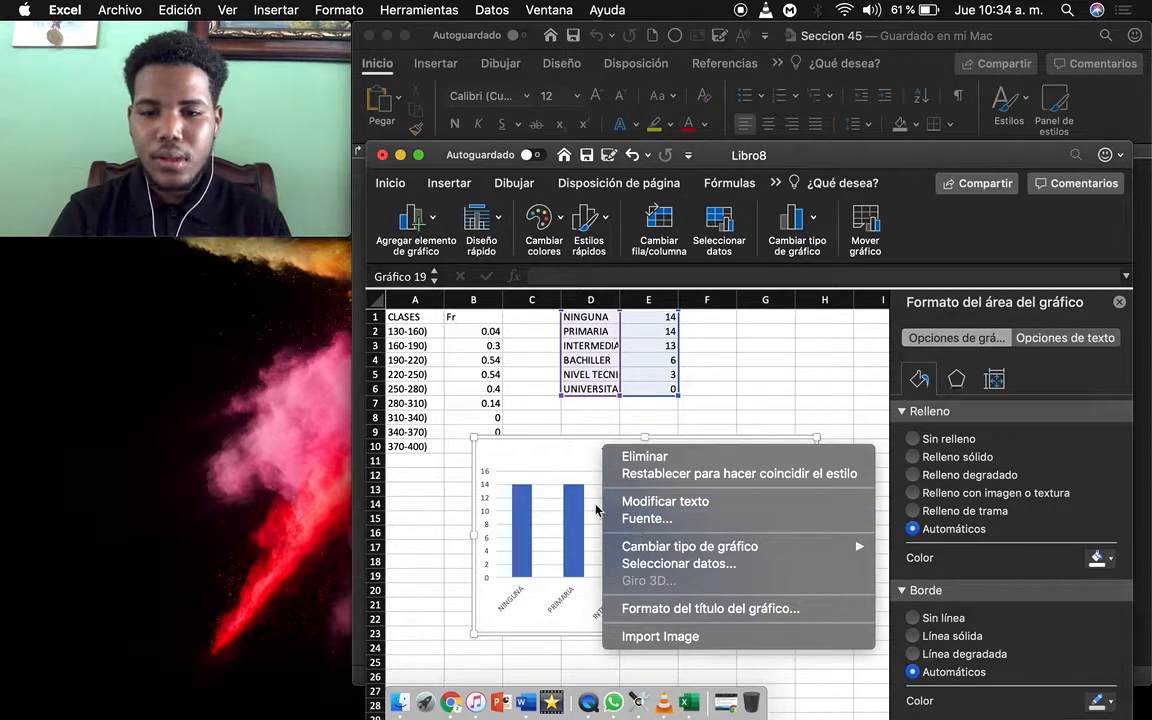
pyautogui.click(540, 468)
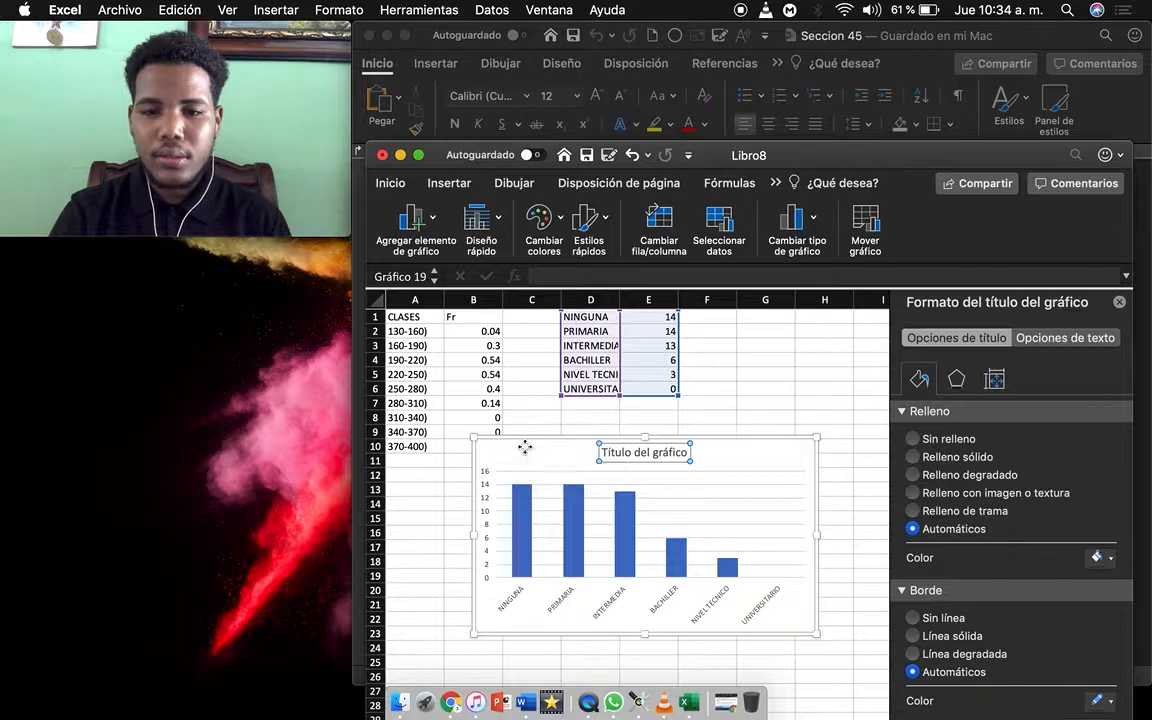
pyautogui.rightClick(524, 447)
pyautogui.click(566, 268)
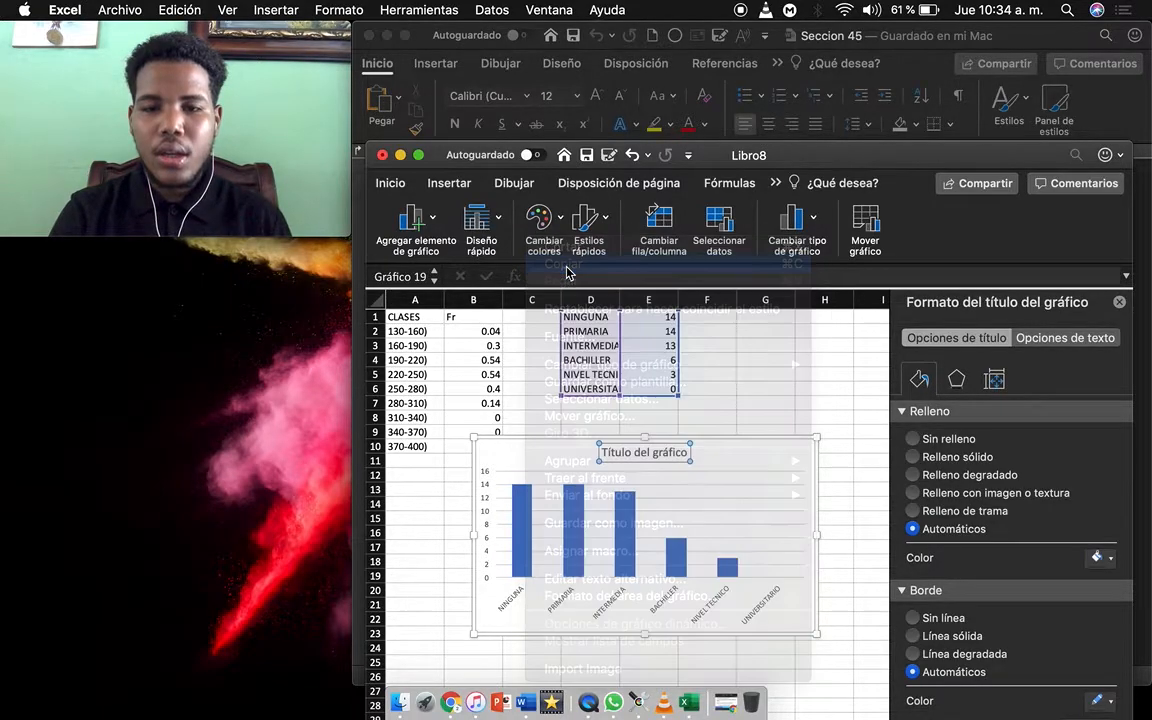
# Switch to the Seccion 45 document in Word, add blank lines after question 4, and paste the copied column chart there
pyautogui.click(455, 113)
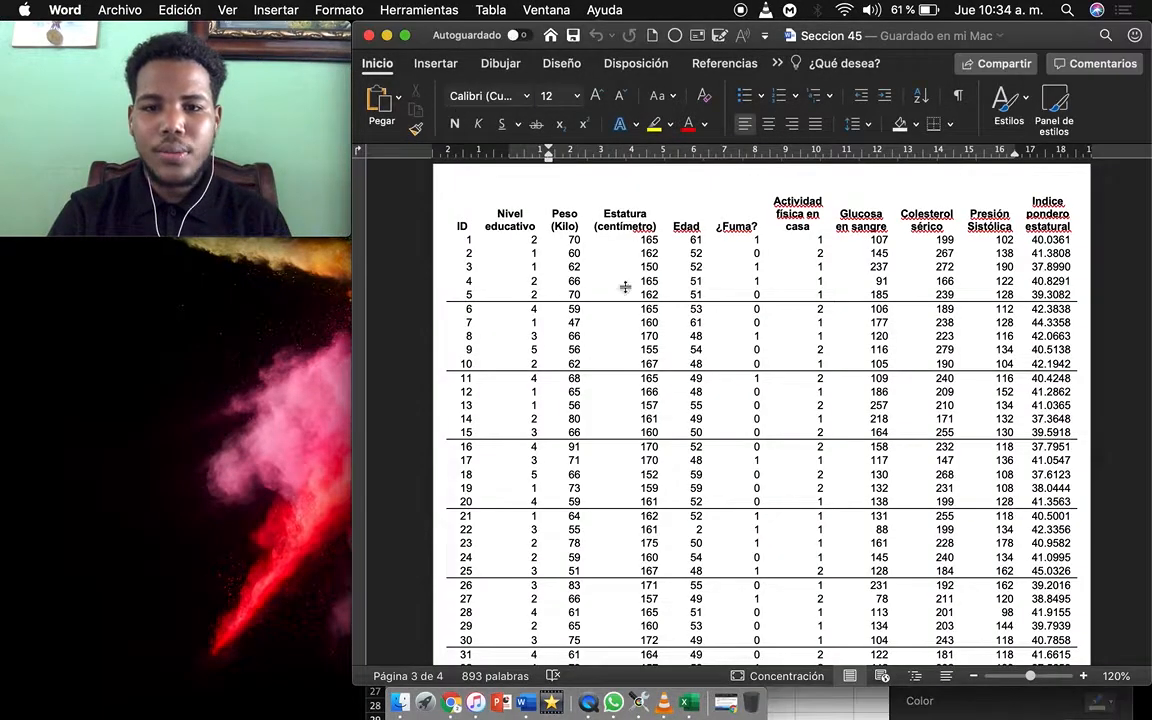
pyautogui.scroll(10, 625, 287)
pyautogui.scroll(10, 625, 287)
pyautogui.scroll(-1, 625, 287)
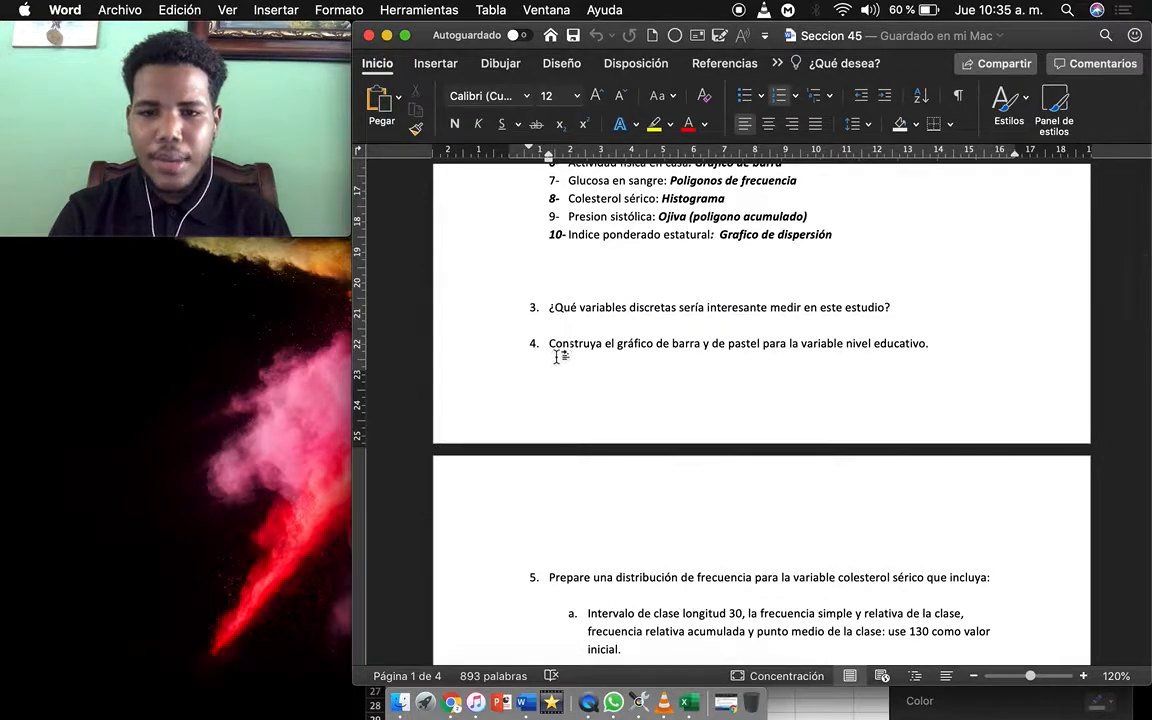
pyautogui.click(940, 345)
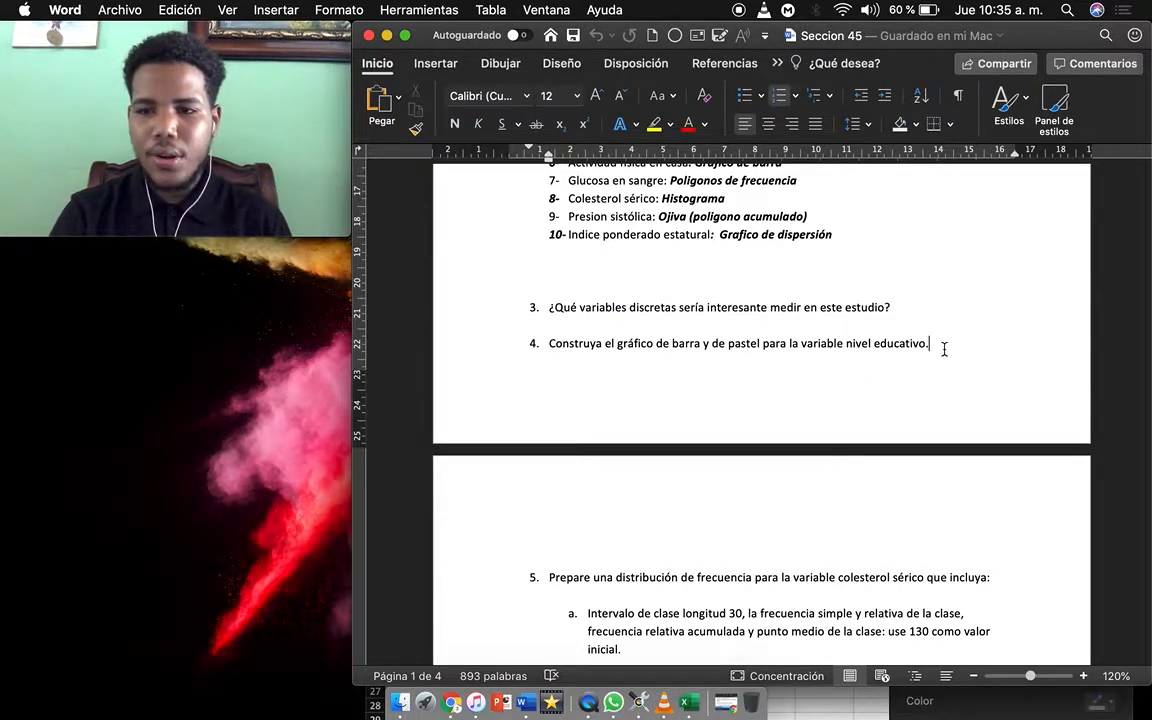
pyautogui.press('Return')
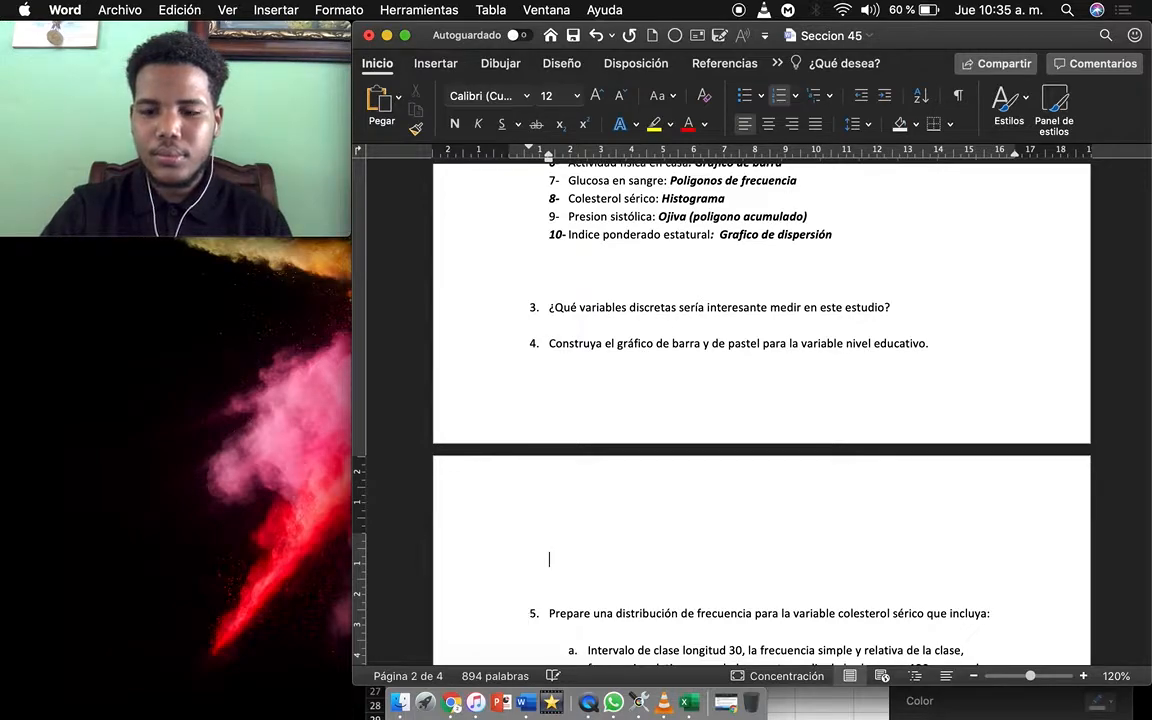
pyautogui.press('Return')
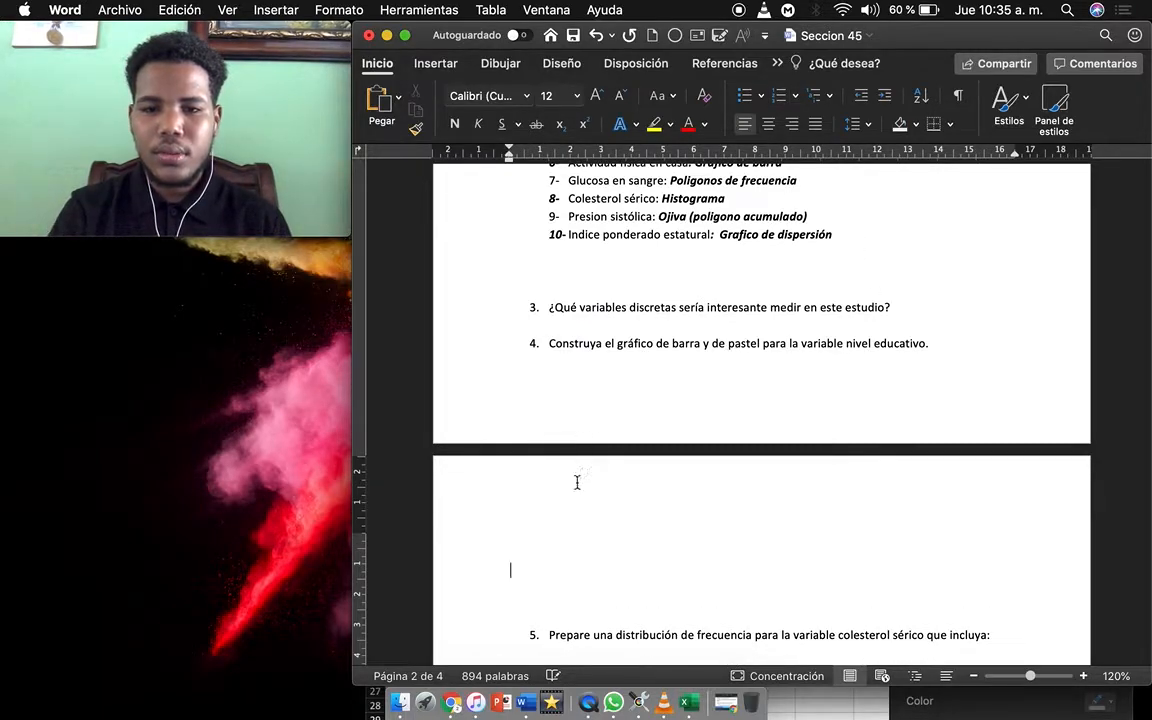
pyautogui.rightClick(551, 541)
pyautogui.click(613, 410)
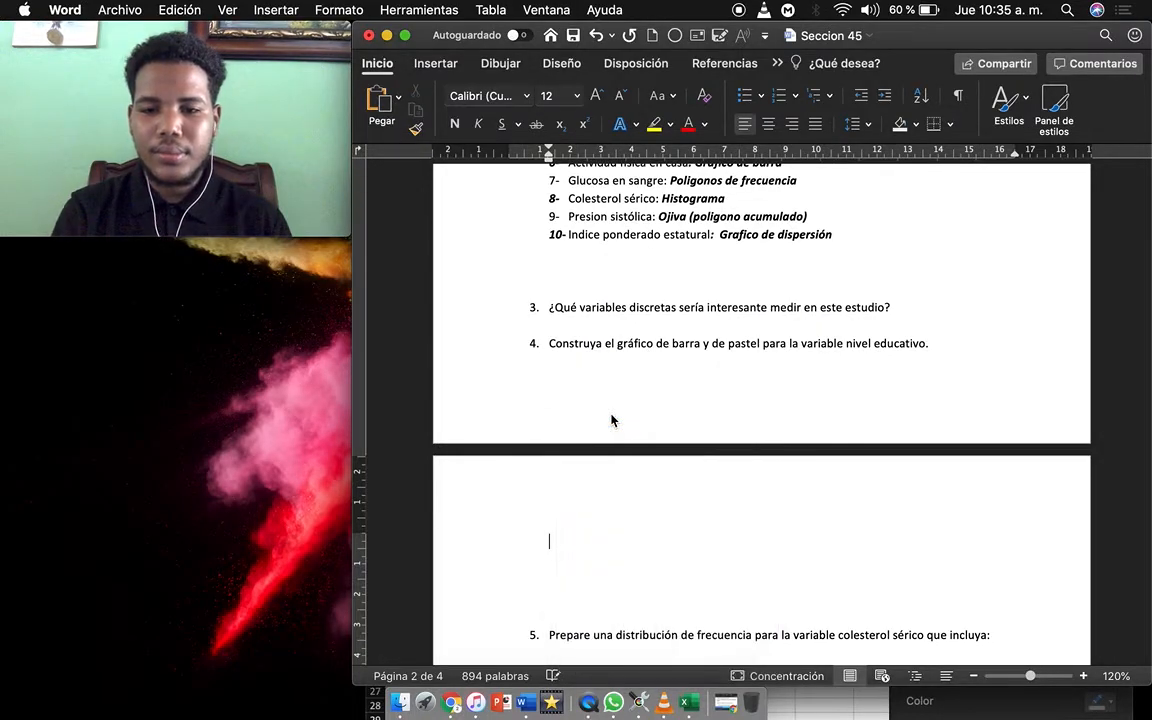
pyautogui.scroll(-3, 682, 522)
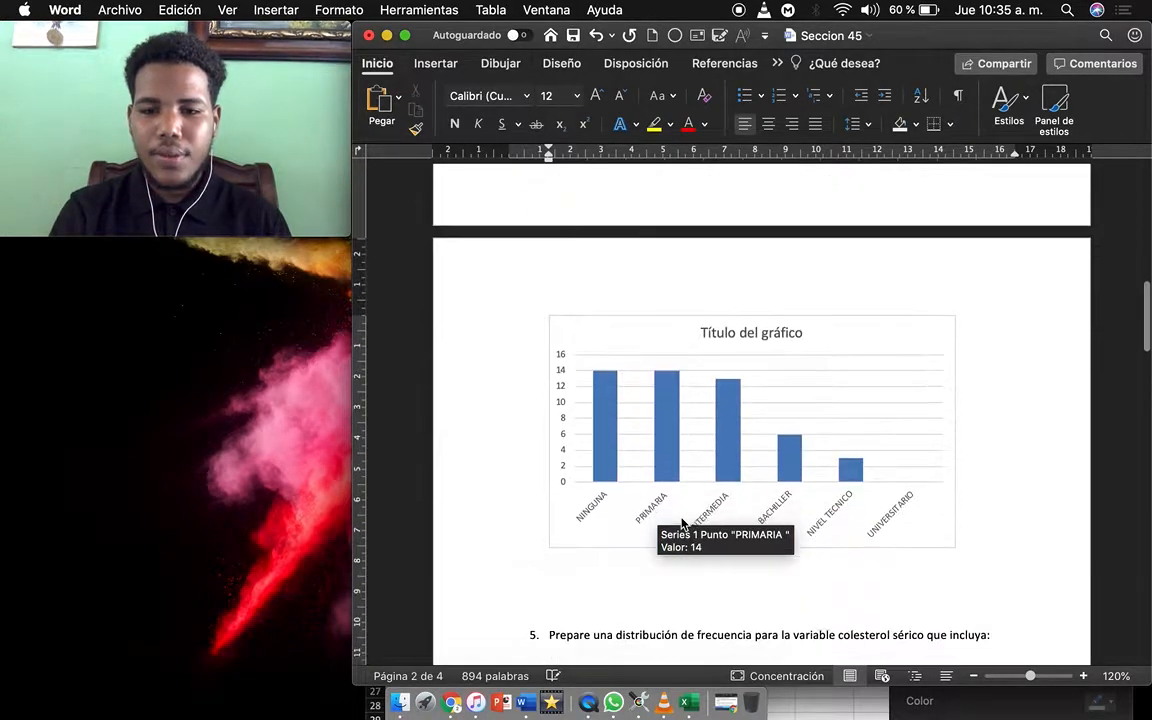
pyautogui.scroll(4, 682, 519)
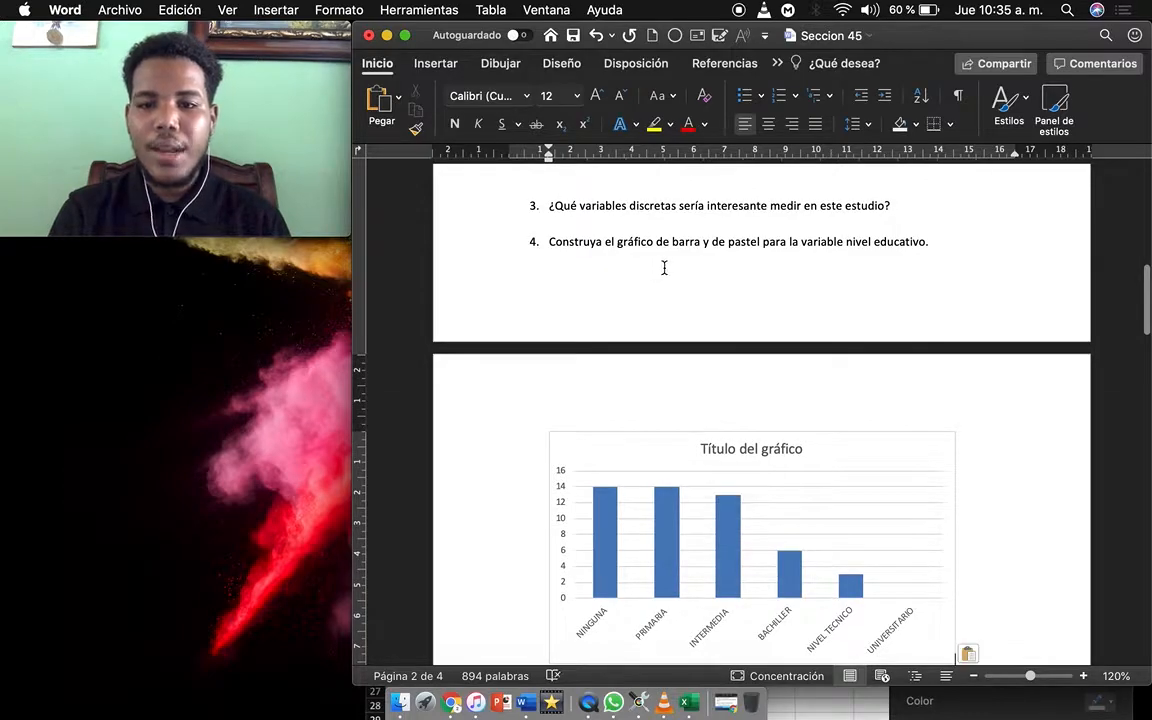
pyautogui.click(686, 258)
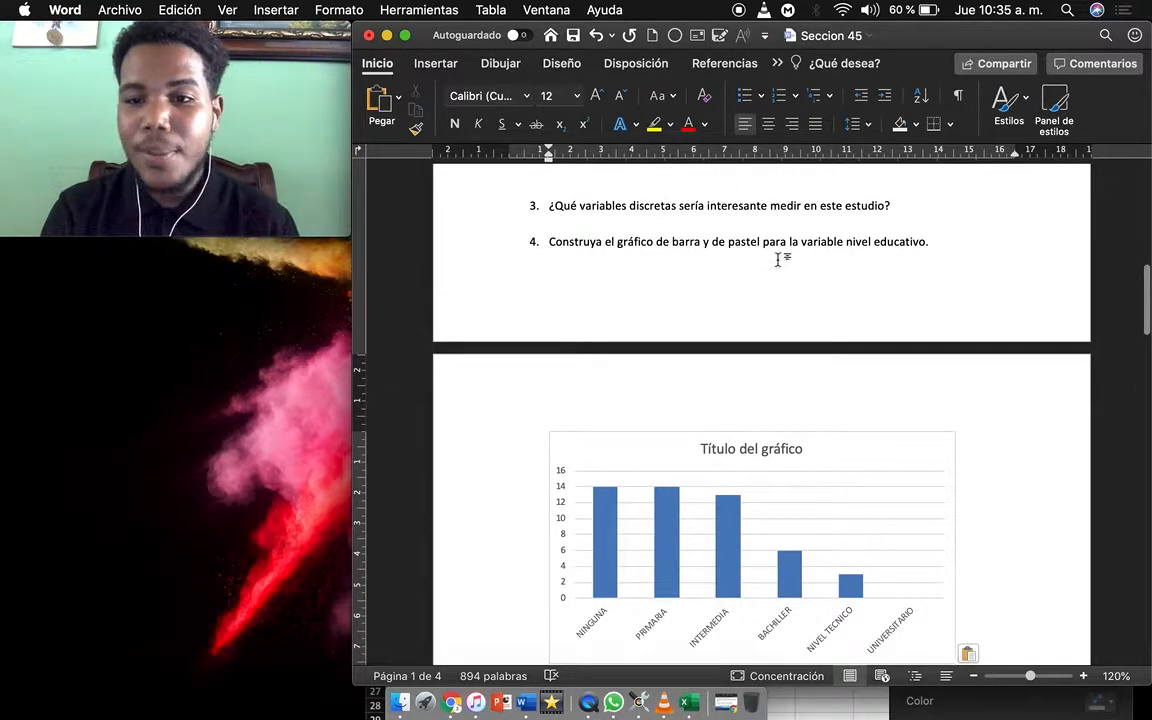
pyautogui.scroll(-2, 786, 267)
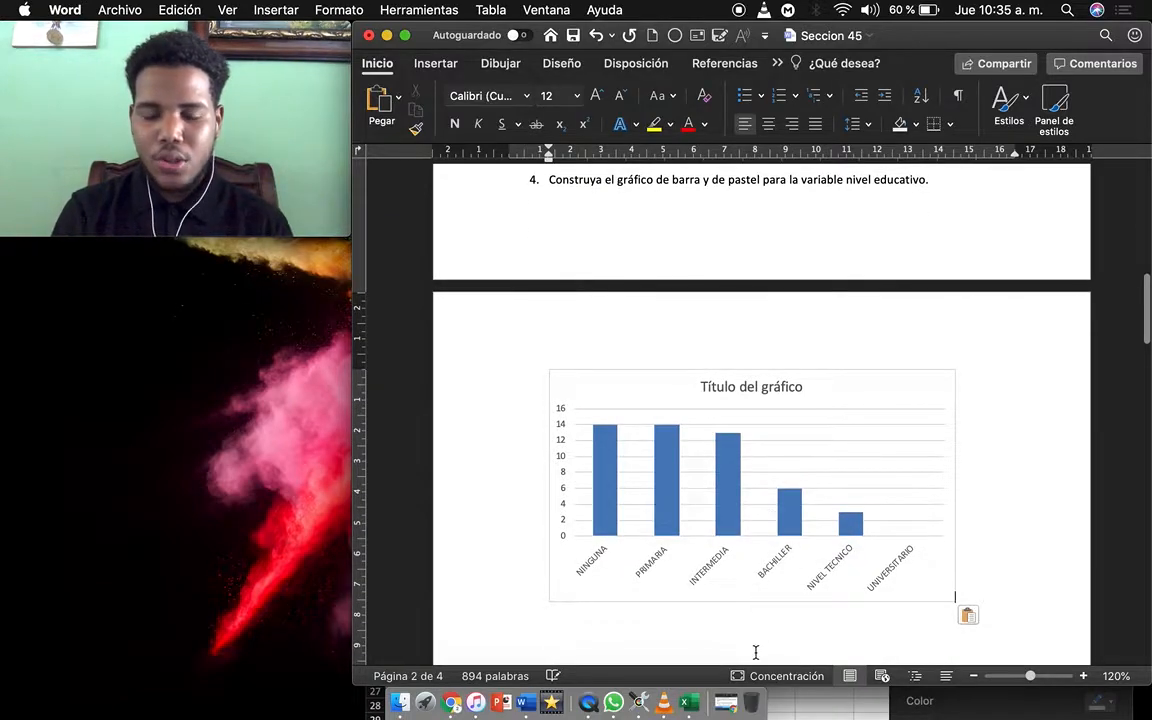
# Switch back to the Libro8 workbook in Excel and delete the education-level column chart from the sheet
pyautogui.click(689, 703)
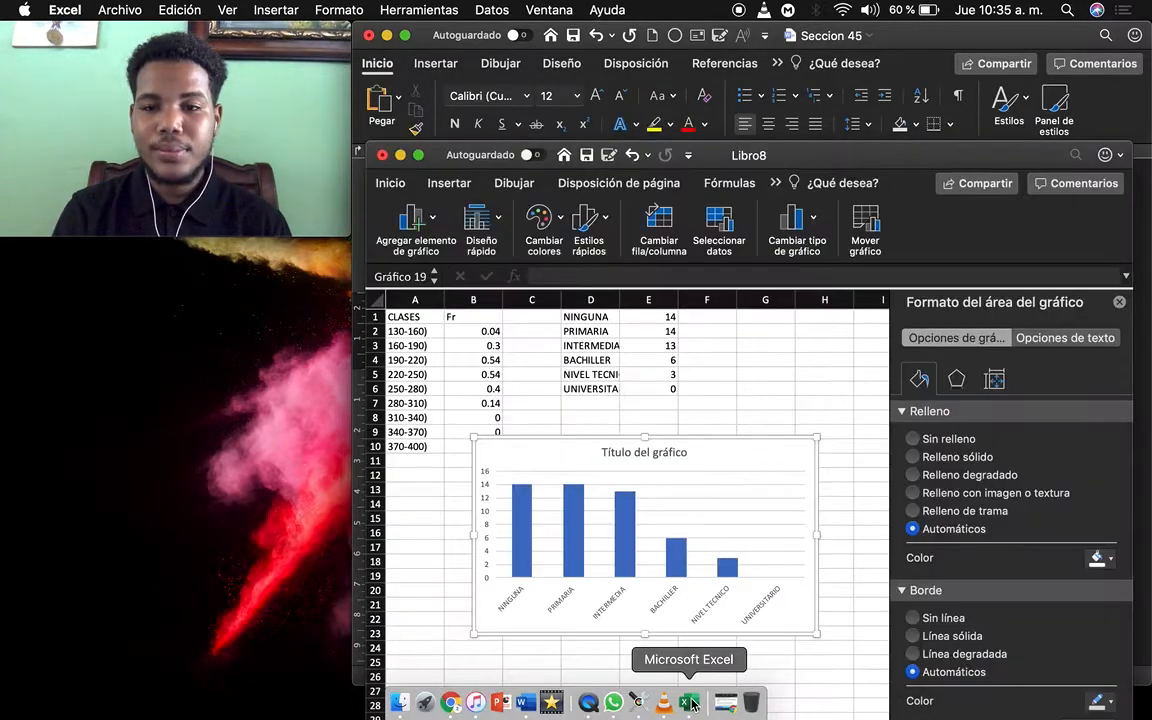
pyautogui.rightClick(643, 460)
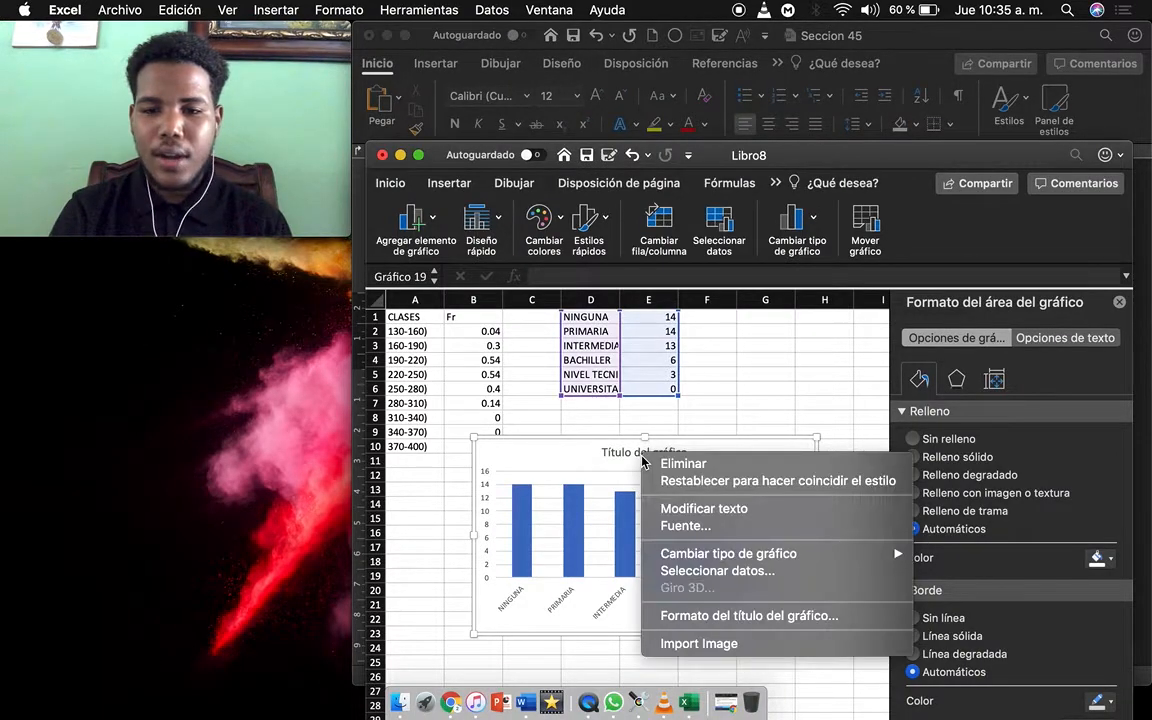
pyautogui.click(557, 459)
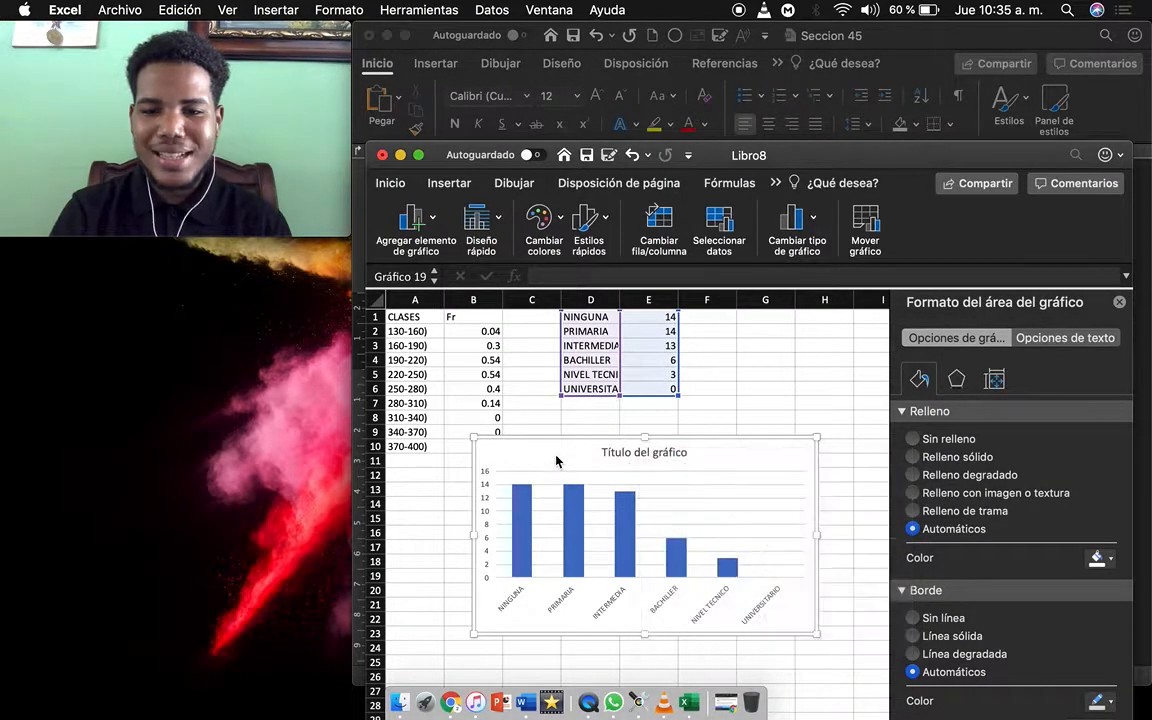
pyautogui.rightClick(559, 453)
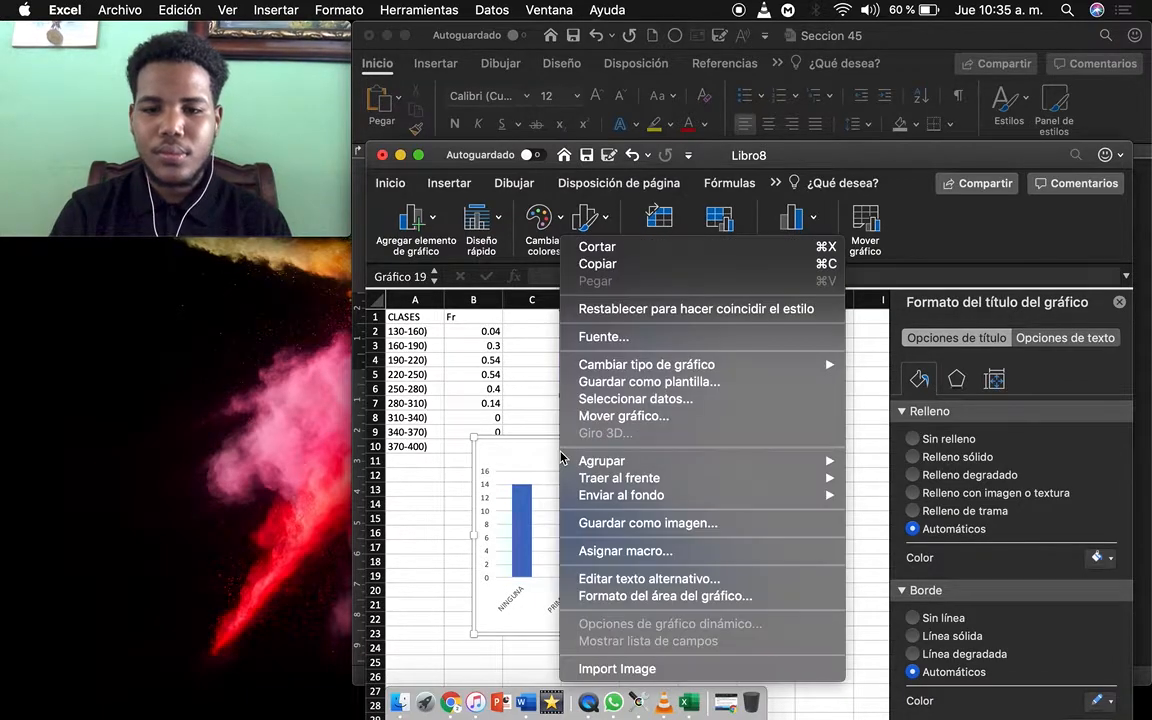
pyautogui.press('Escape')
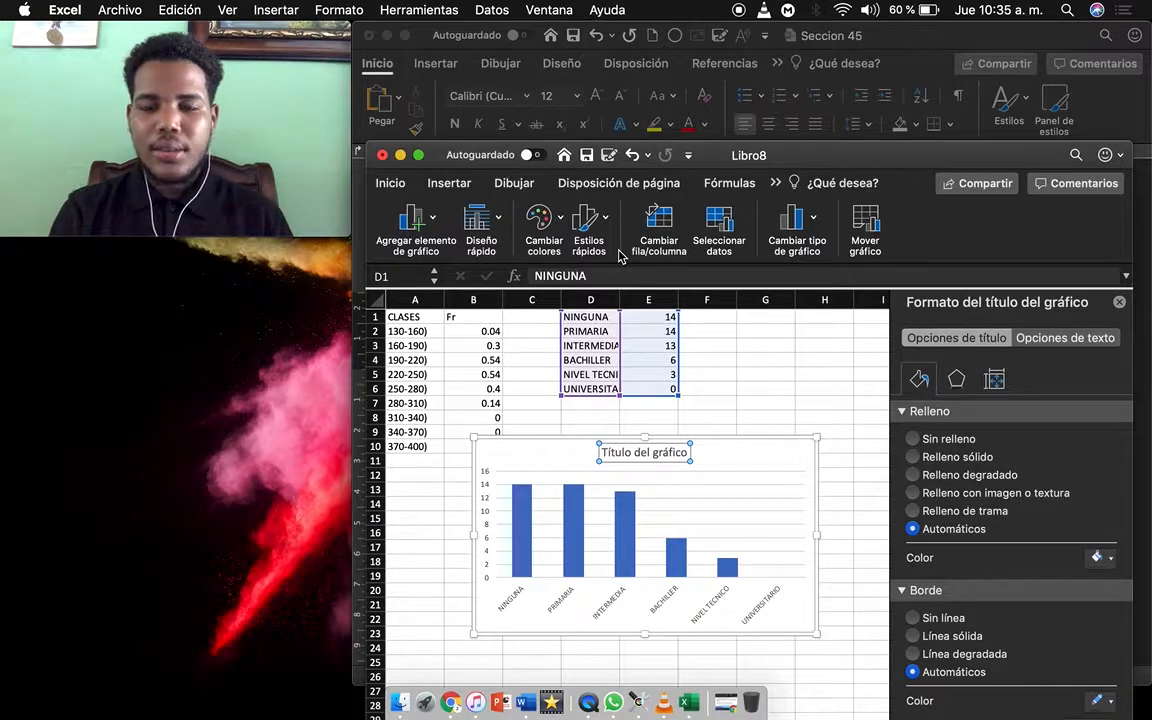
pyautogui.click(548, 451)
pyautogui.press('Delete')
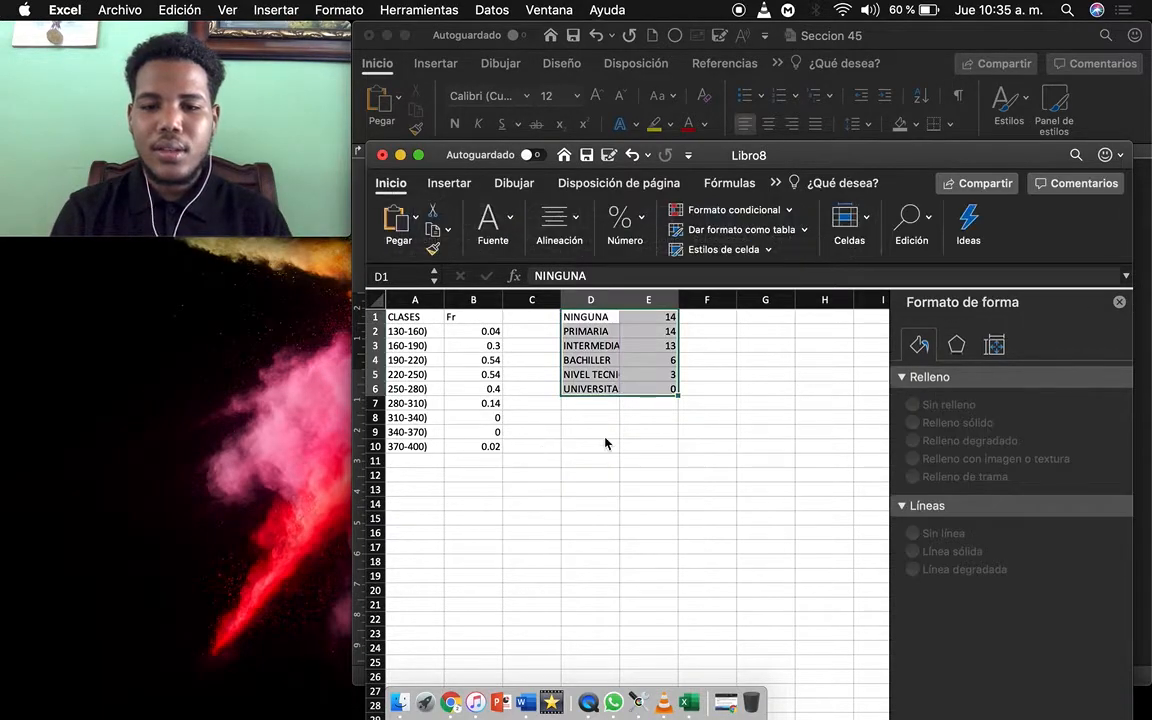
# Insert a 2-D pie chart from the education-level data in D1:E6
pyautogui.click(450, 185)
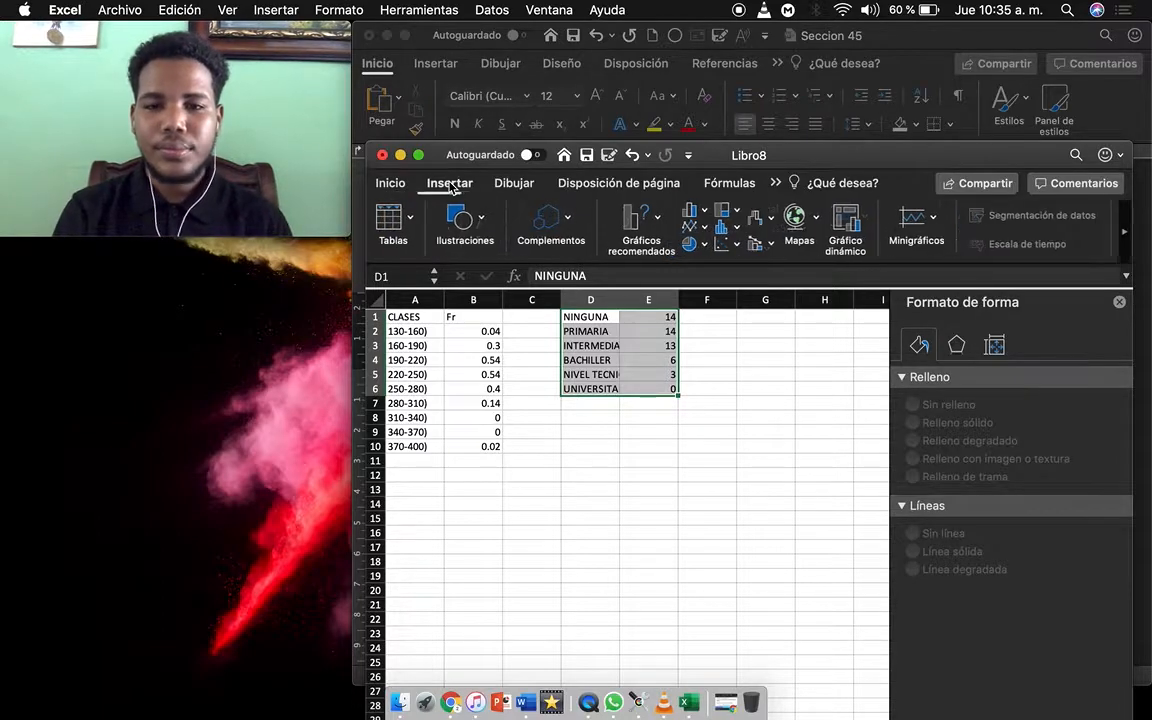
pyautogui.click(707, 244)
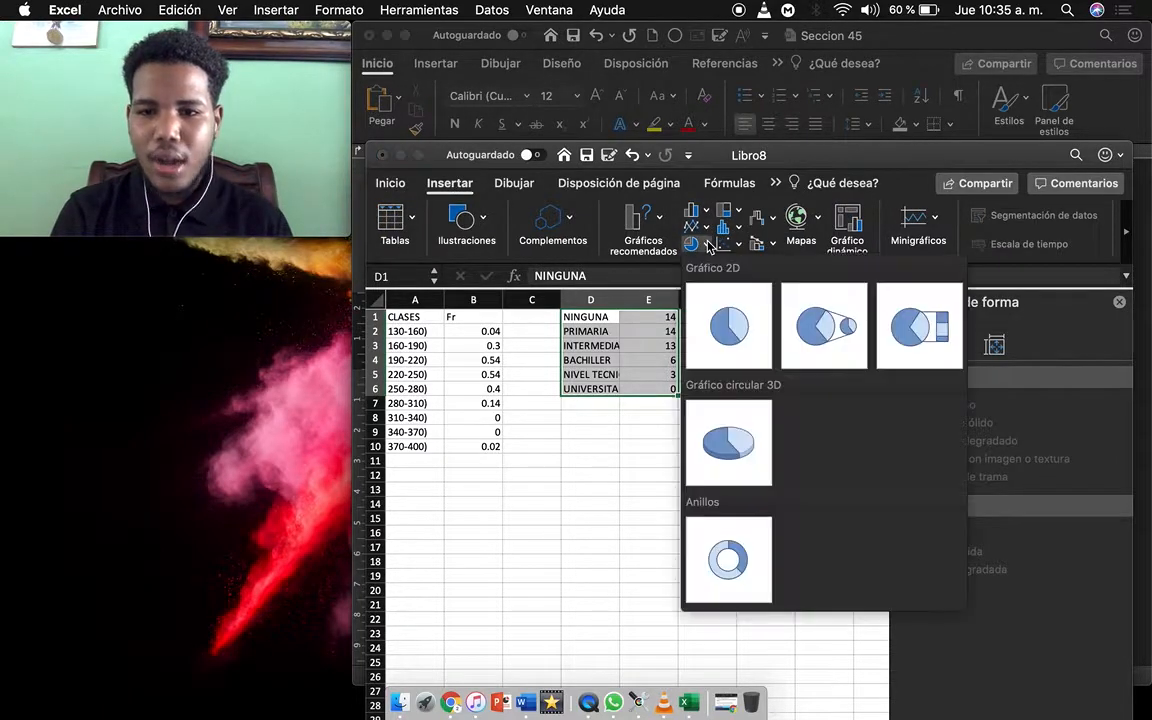
pyautogui.click(727, 339)
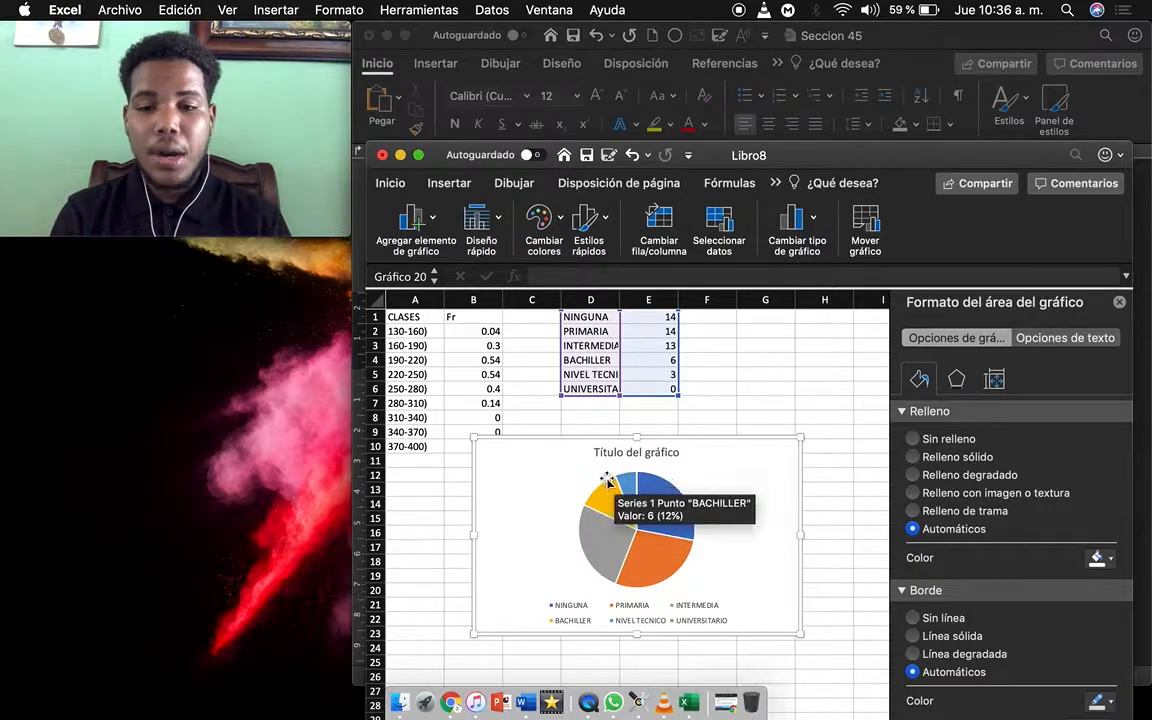
# Apply the quick layout that keeps the title and labels each pie slice with its category name, without a legend
pyautogui.click(499, 226)
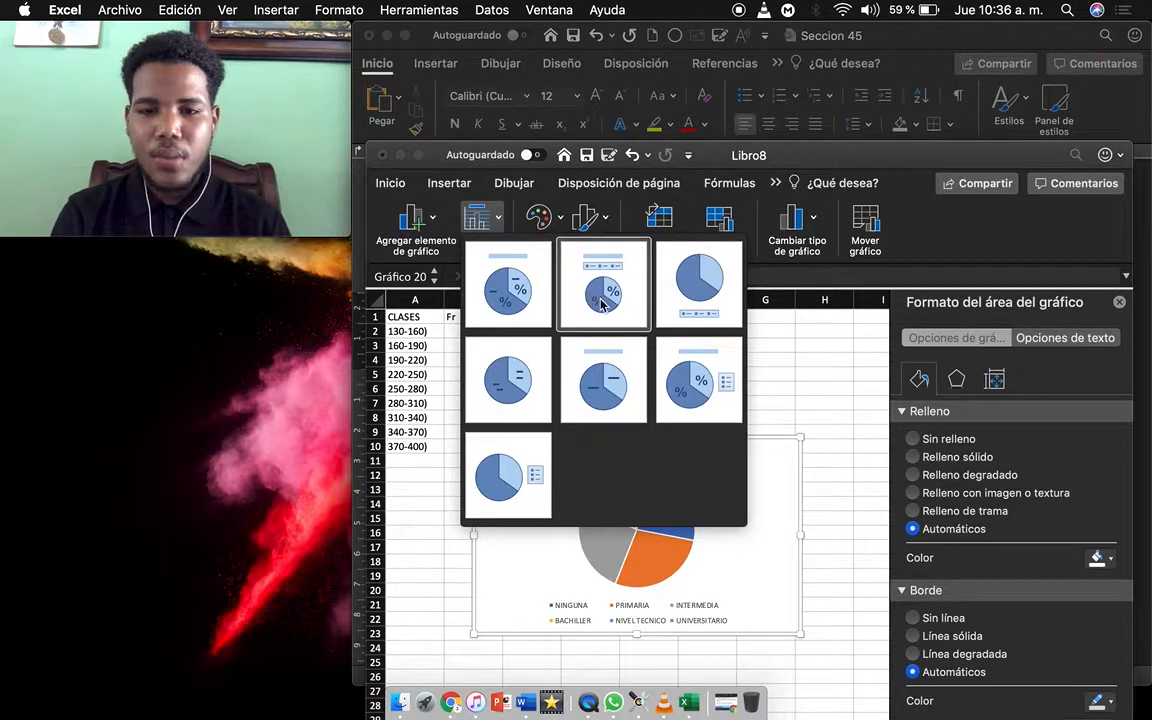
pyautogui.click(597, 302)
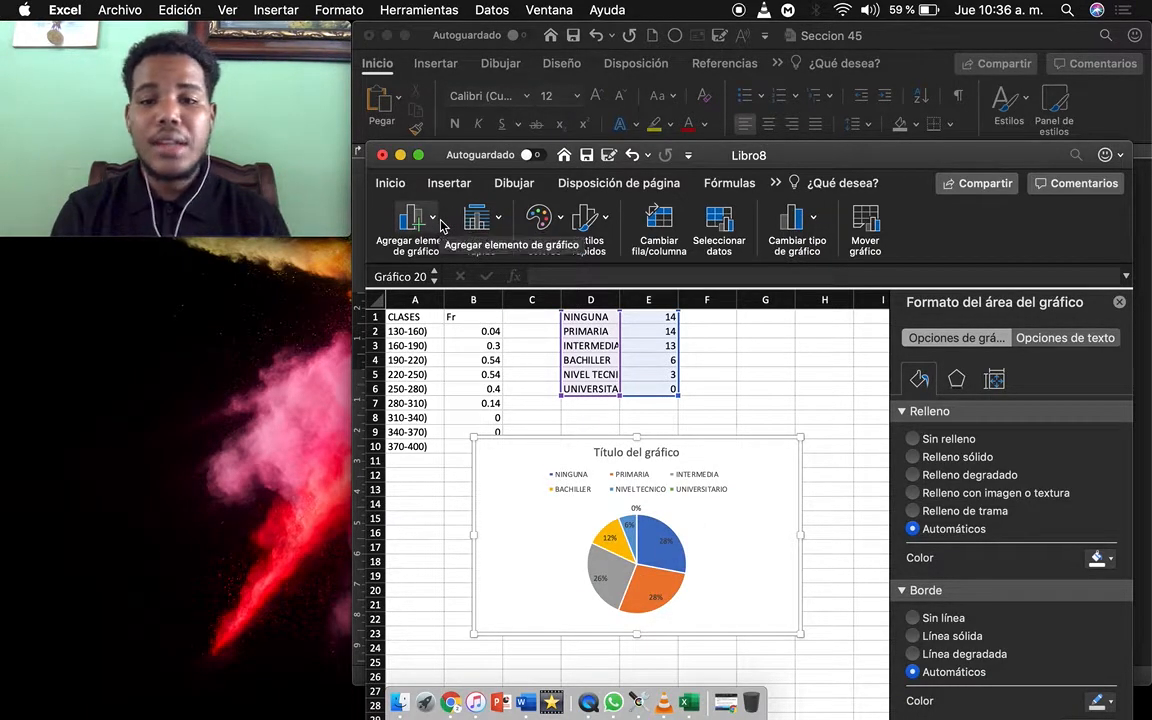
pyautogui.click(441, 226)
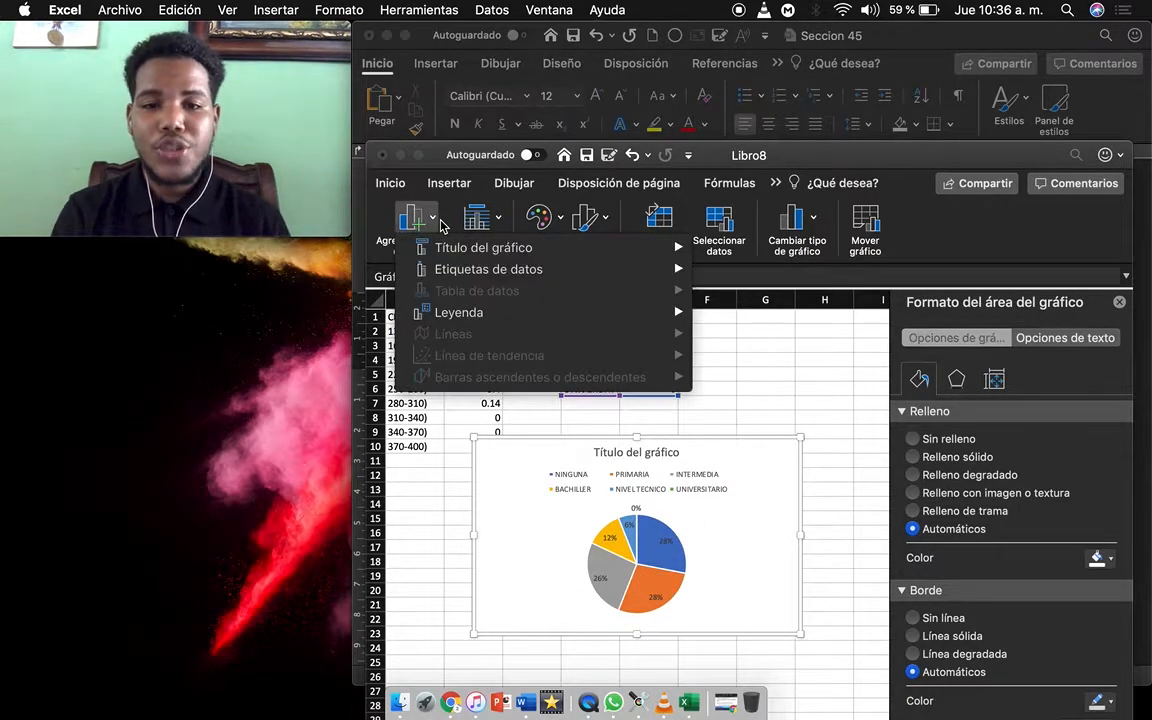
pyautogui.click(498, 220)
pyautogui.click(499, 220)
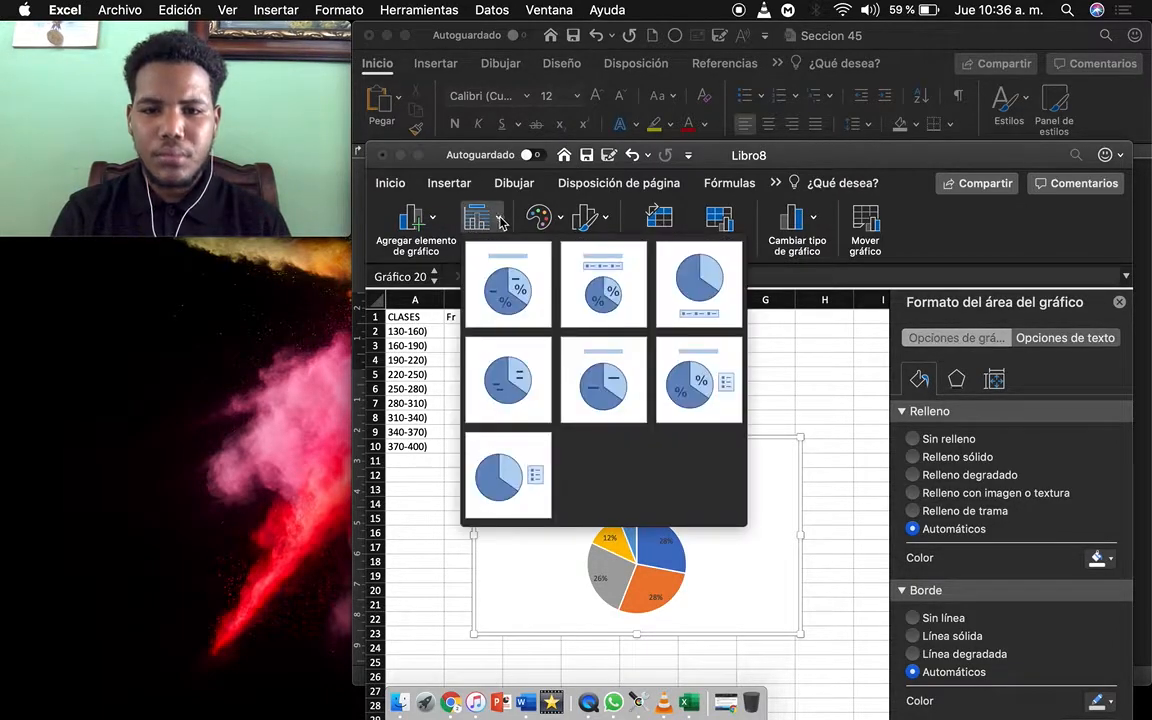
pyautogui.click(597, 379)
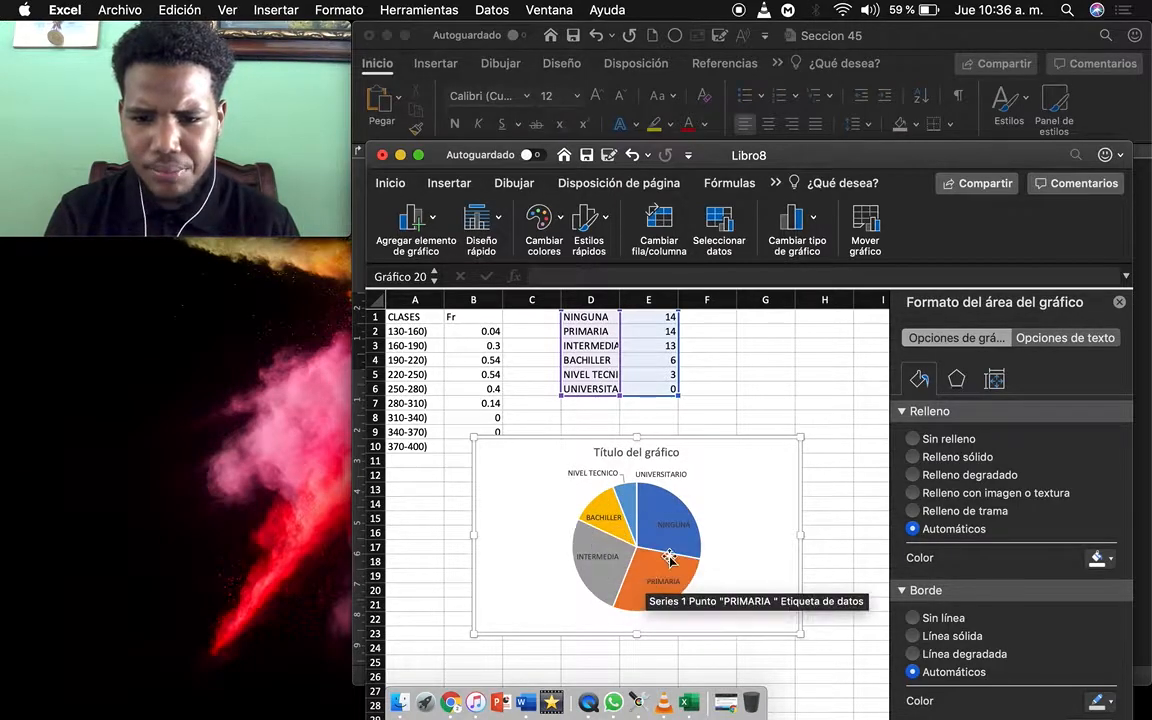
# Copy the whole pie chart and paste it on a new line below the column chart in the Seccion 45 document in Word
pyautogui.rightClick(705, 463)
pyautogui.click(749, 265)
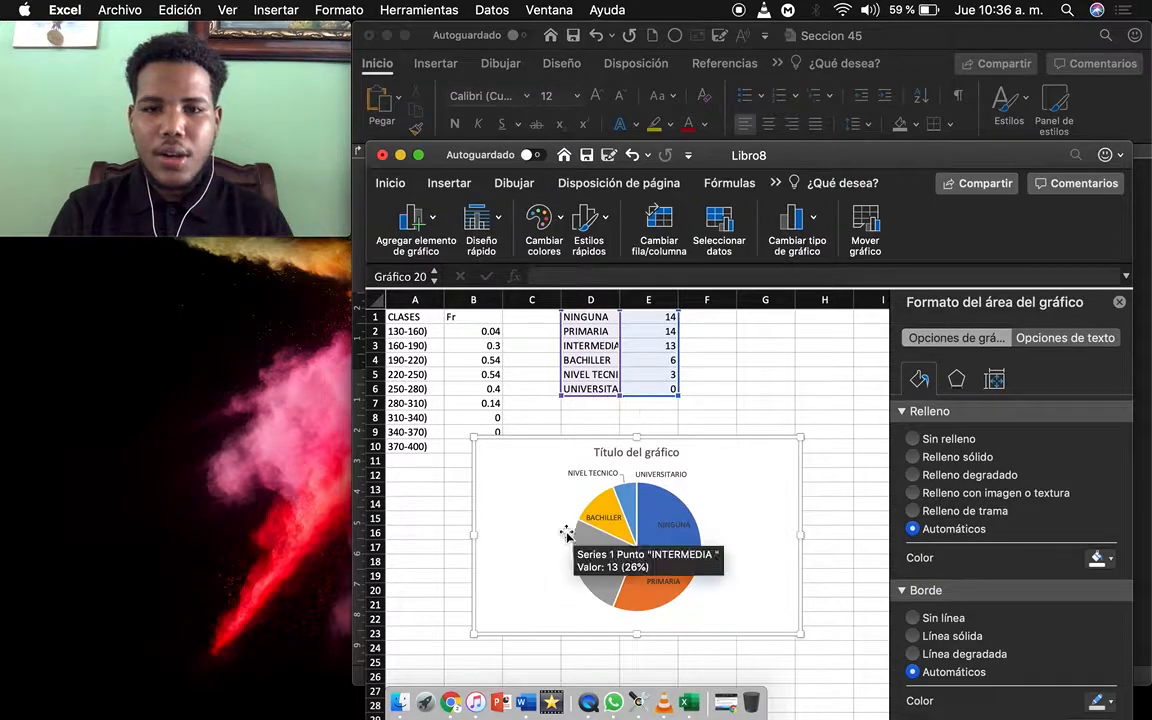
pyautogui.click(440, 108)
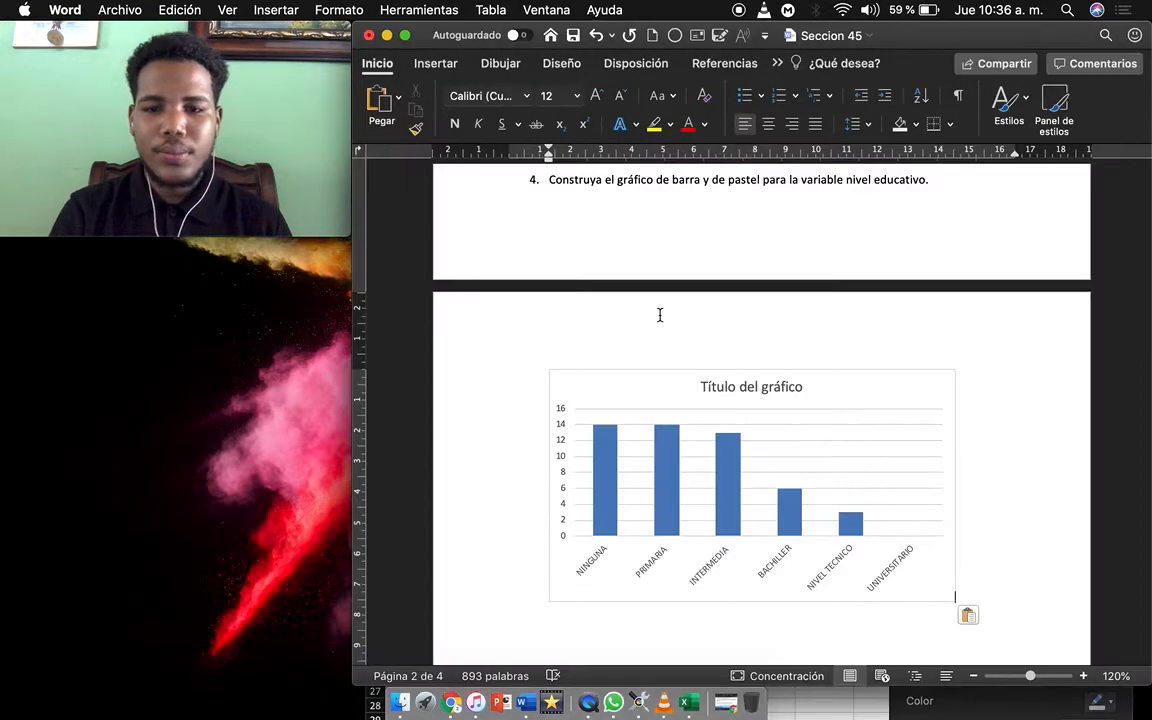
pyautogui.scroll(-5, 681, 360)
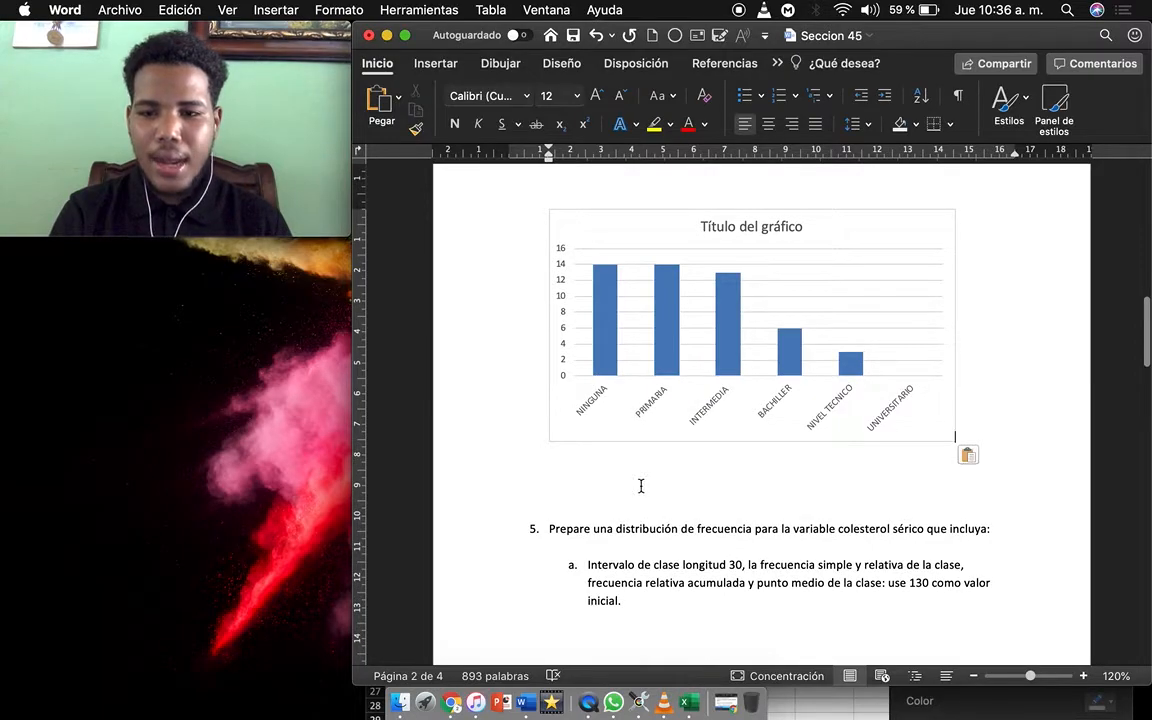
pyautogui.press('Return')
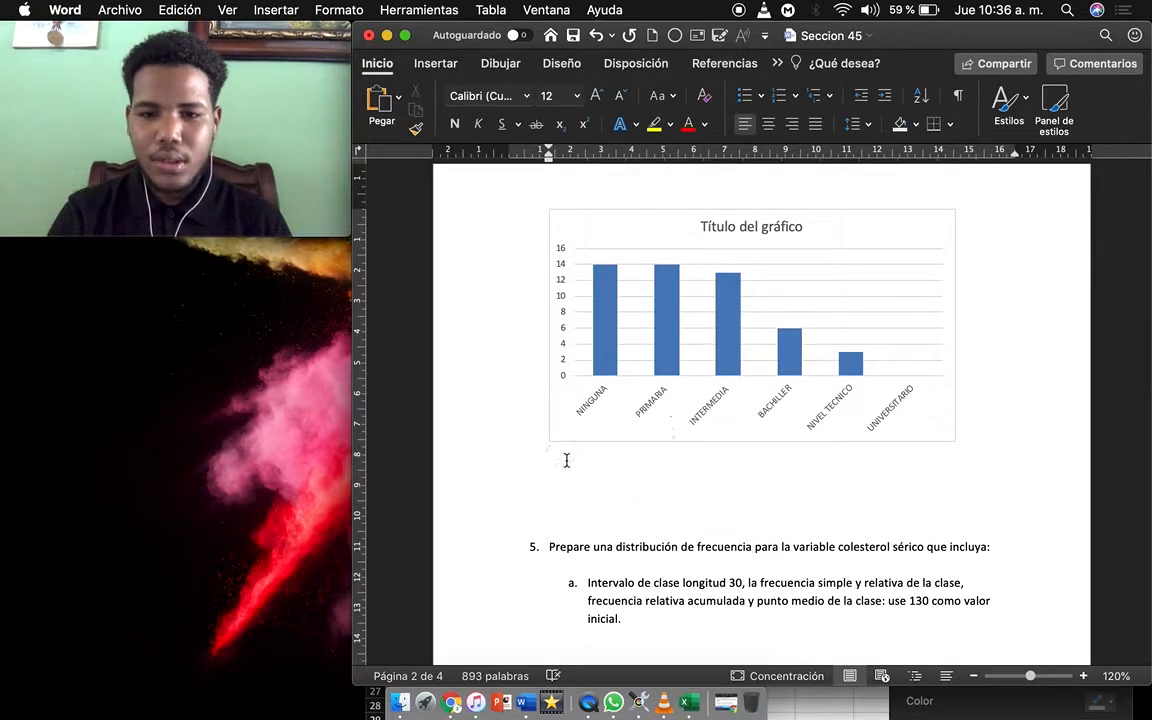
pyautogui.rightClick(567, 466)
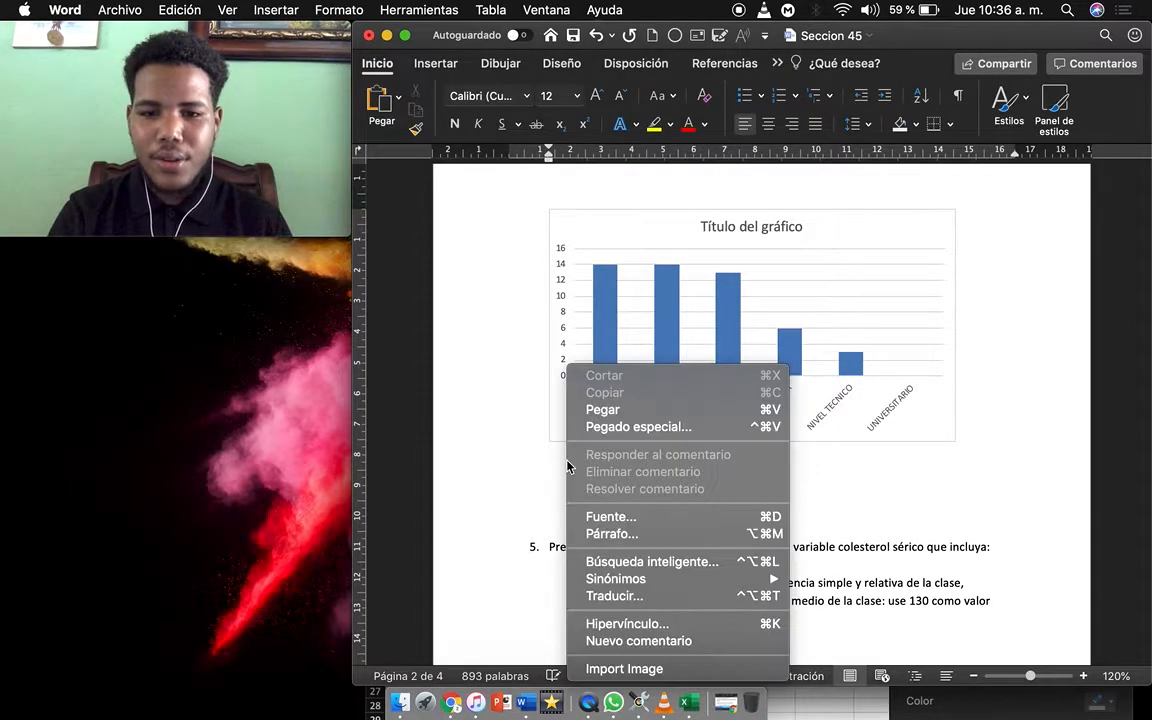
pyautogui.click(601, 410)
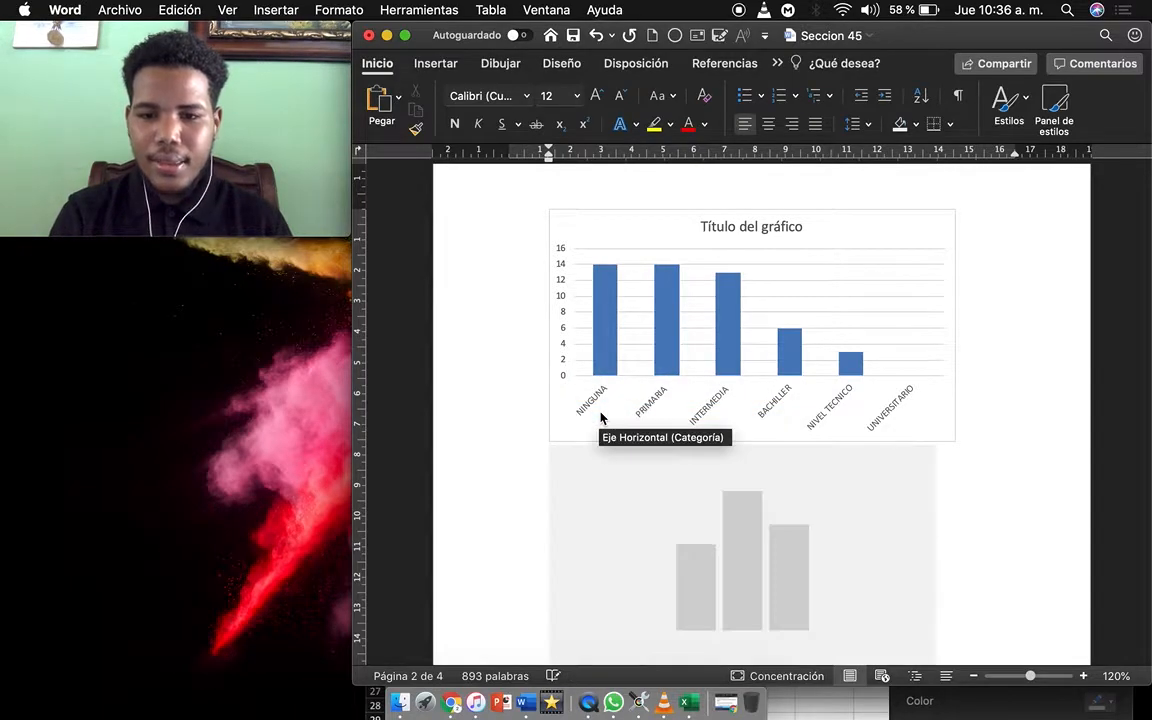
# Review the column and pie charts of nivel educativo placed under question 4
pyautogui.scroll(2, 749, 538)
pyautogui.scroll(1, 749, 538)
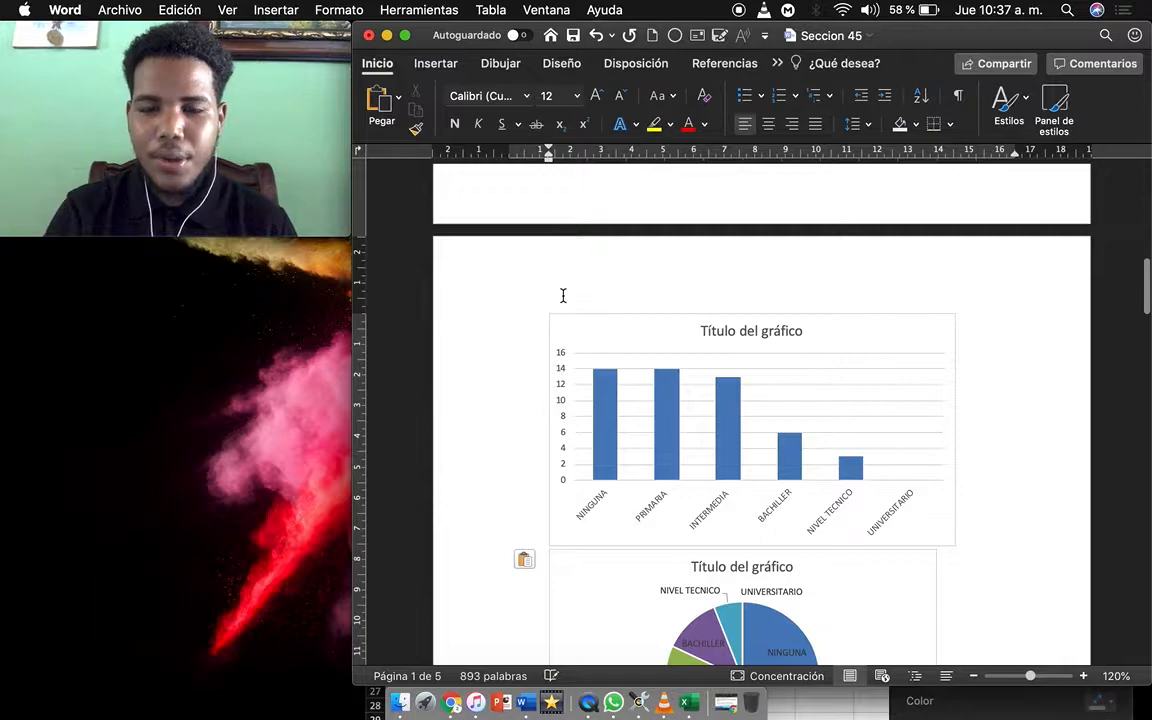
pyautogui.moveTo(563, 296); pyautogui.dragTo(566, 303)
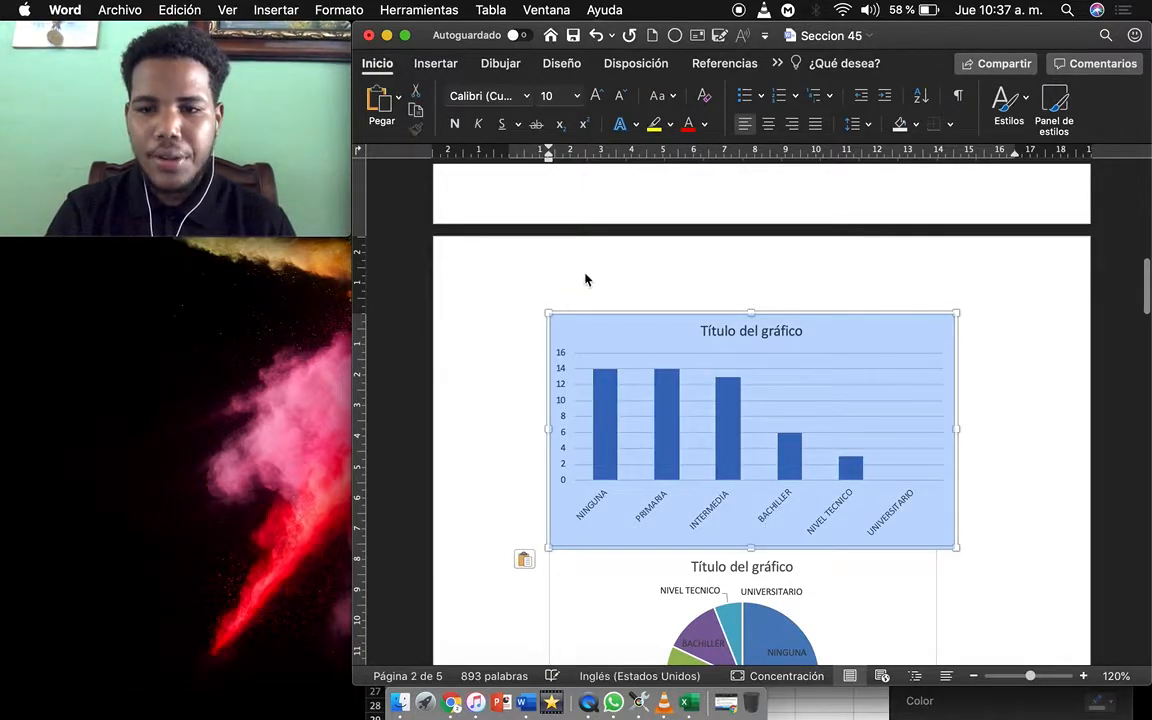
pyautogui.moveTo(655, 387)
pyautogui.scroll(-1, 655, 387)
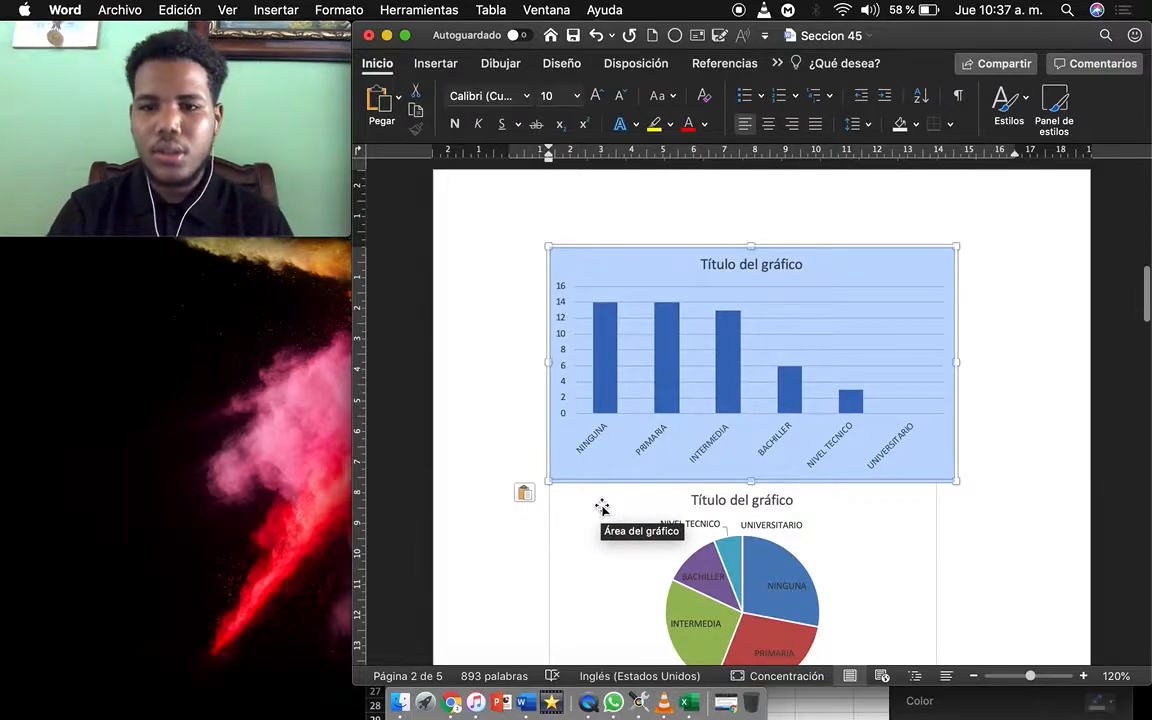
pyautogui.scroll(-3, 601, 507)
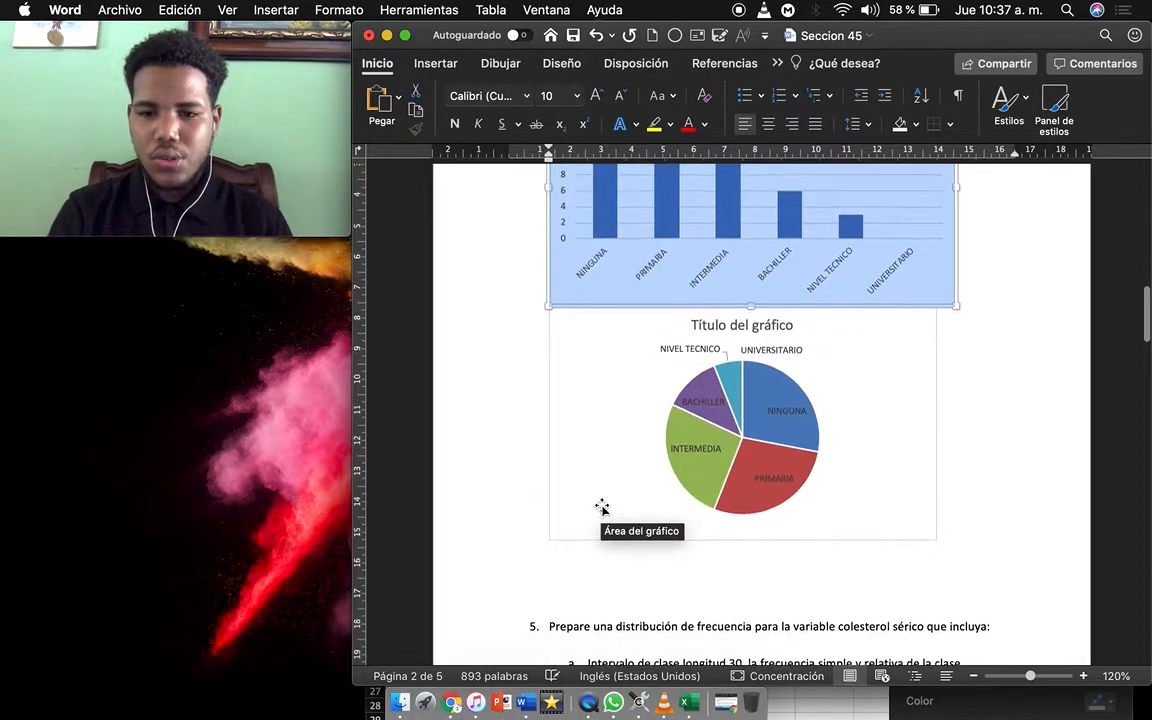
# Read the instructions of question 5 and find the Colesterol sérico column in the Cuadro 1 data table
pyautogui.scroll(-3, 601, 507)
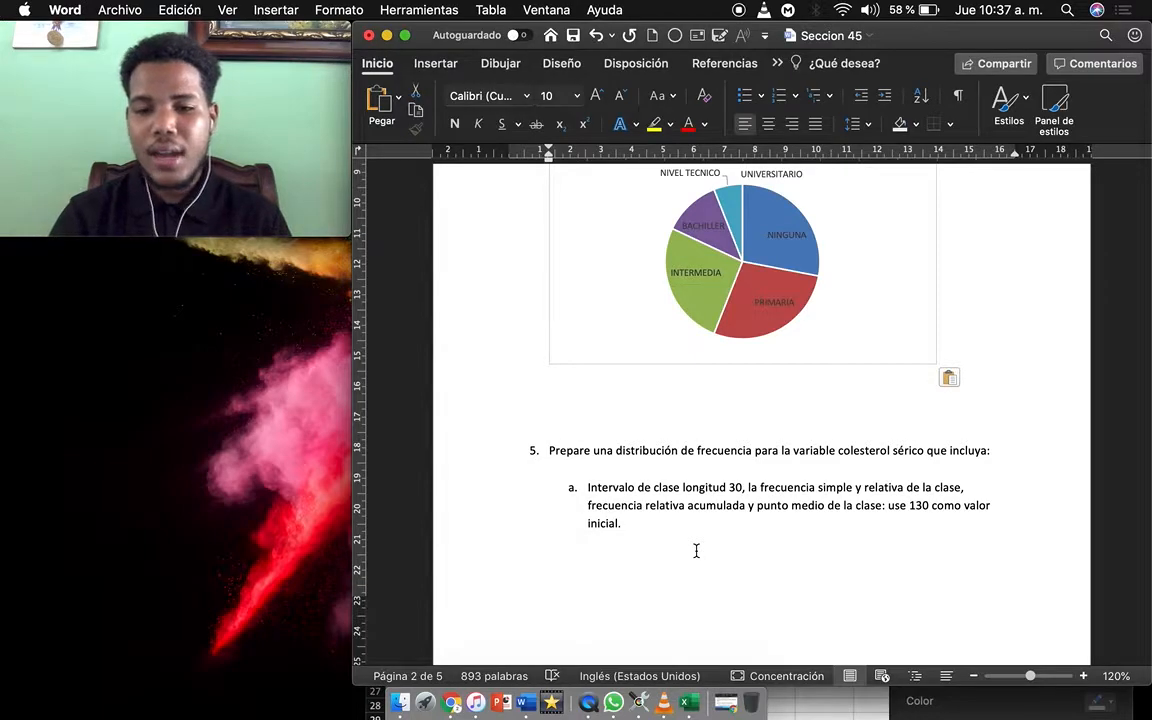
pyautogui.scroll(-3, 696, 550)
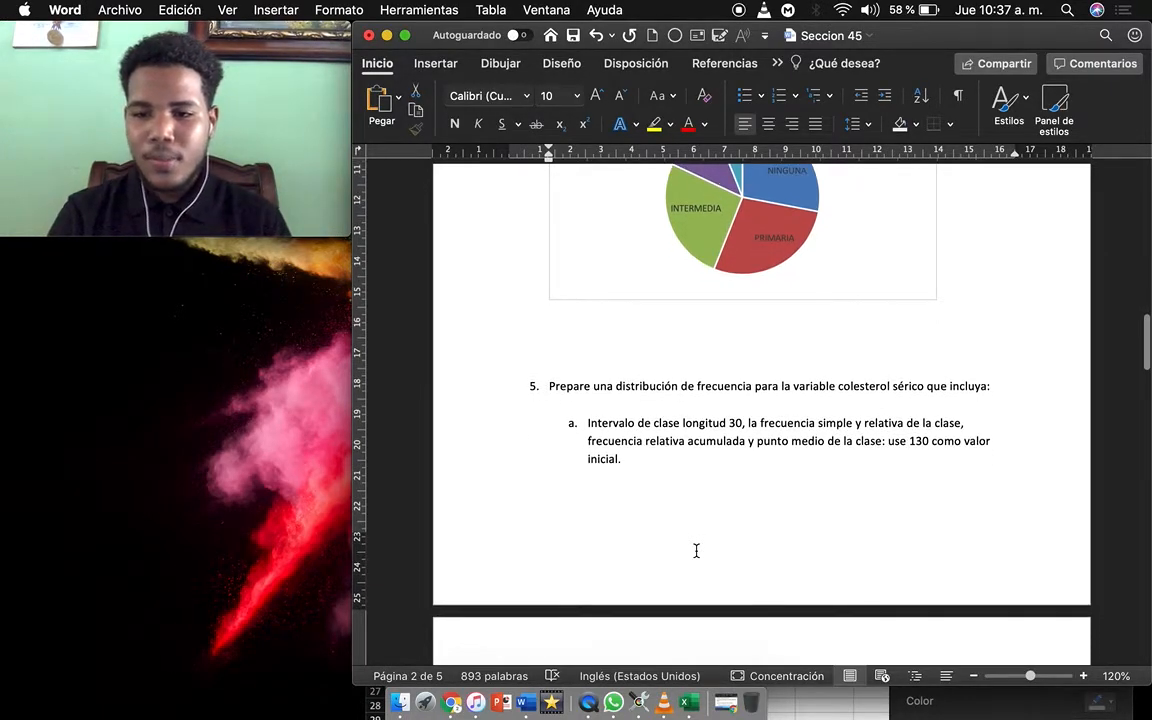
pyautogui.scroll(-1, 696, 550)
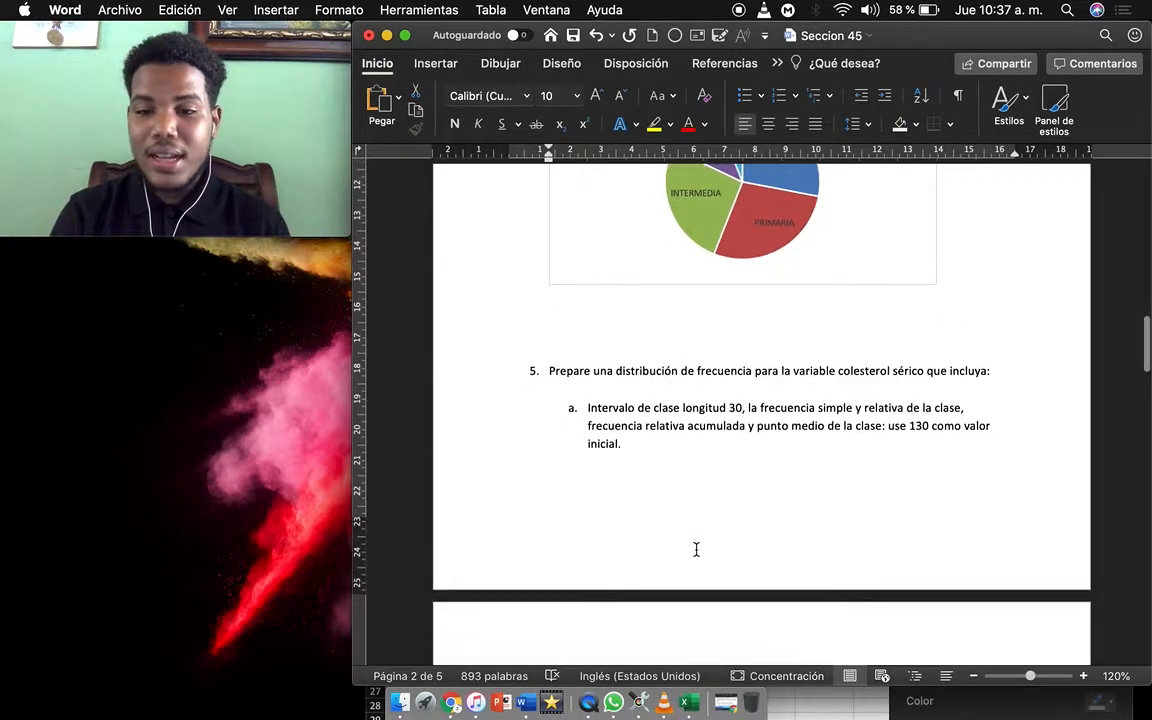
pyautogui.scroll(-15, 696, 550)
pyautogui.scroll(-20, 696, 550)
pyautogui.scroll(10, 696, 550)
pyautogui.scroll(9, 696, 549)
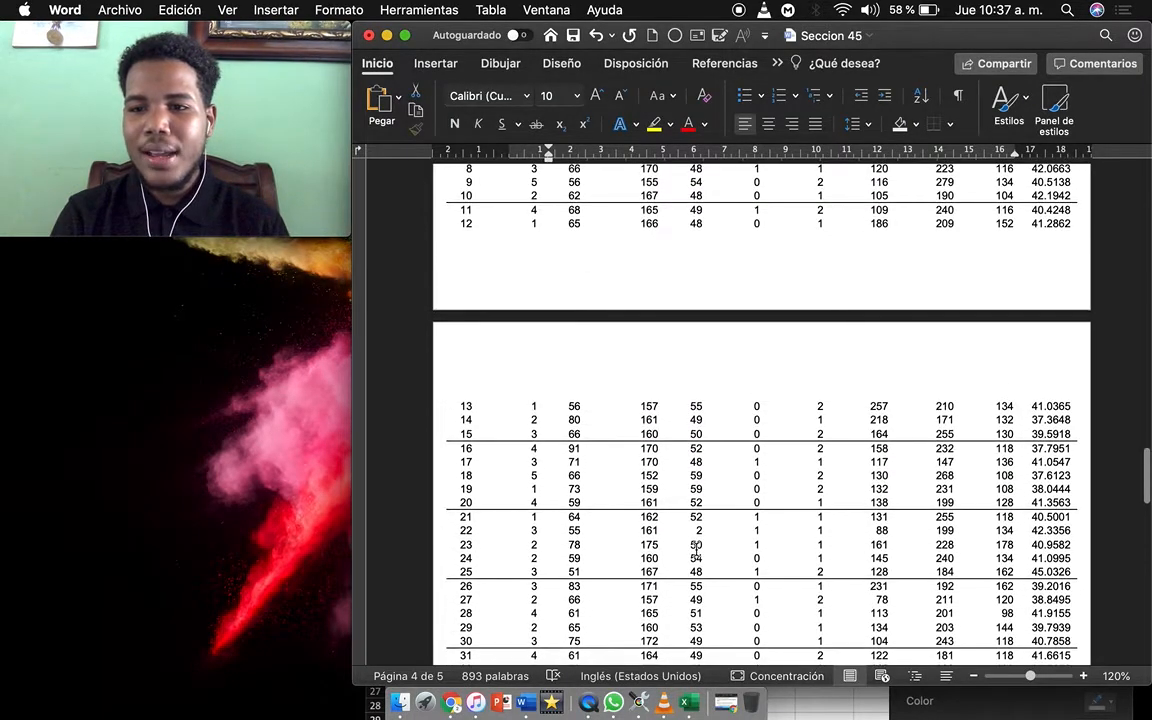
pyautogui.scroll(7, 696, 550)
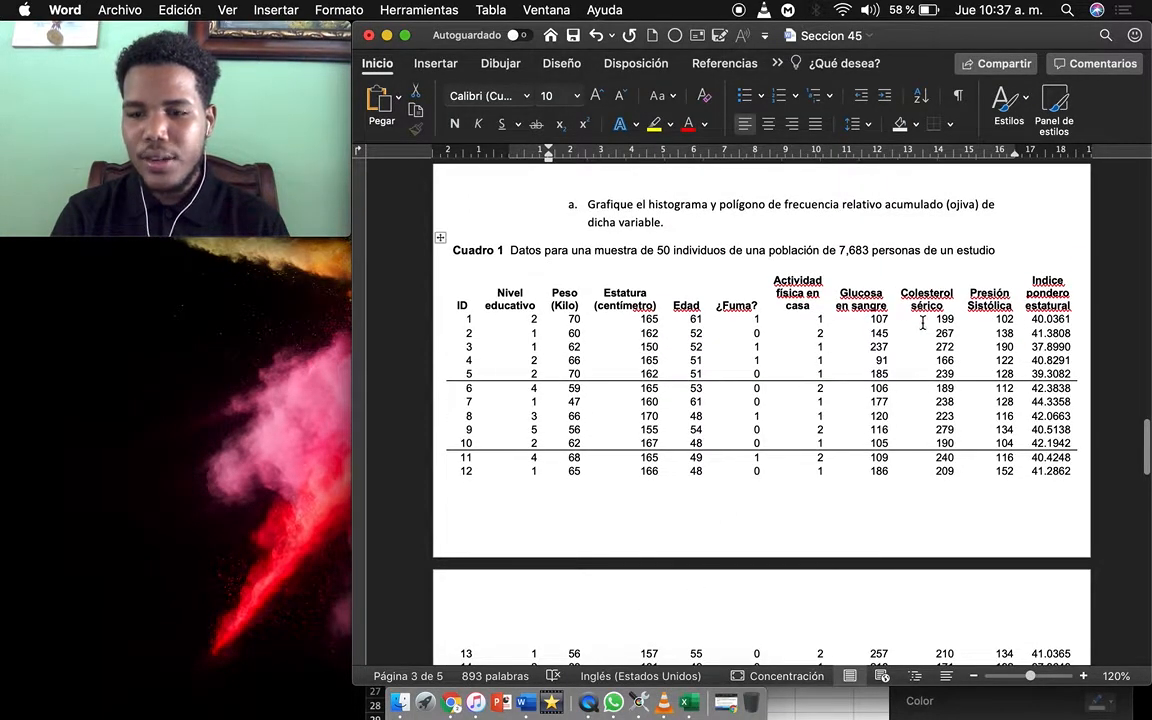
pyautogui.scroll(1, 922, 322)
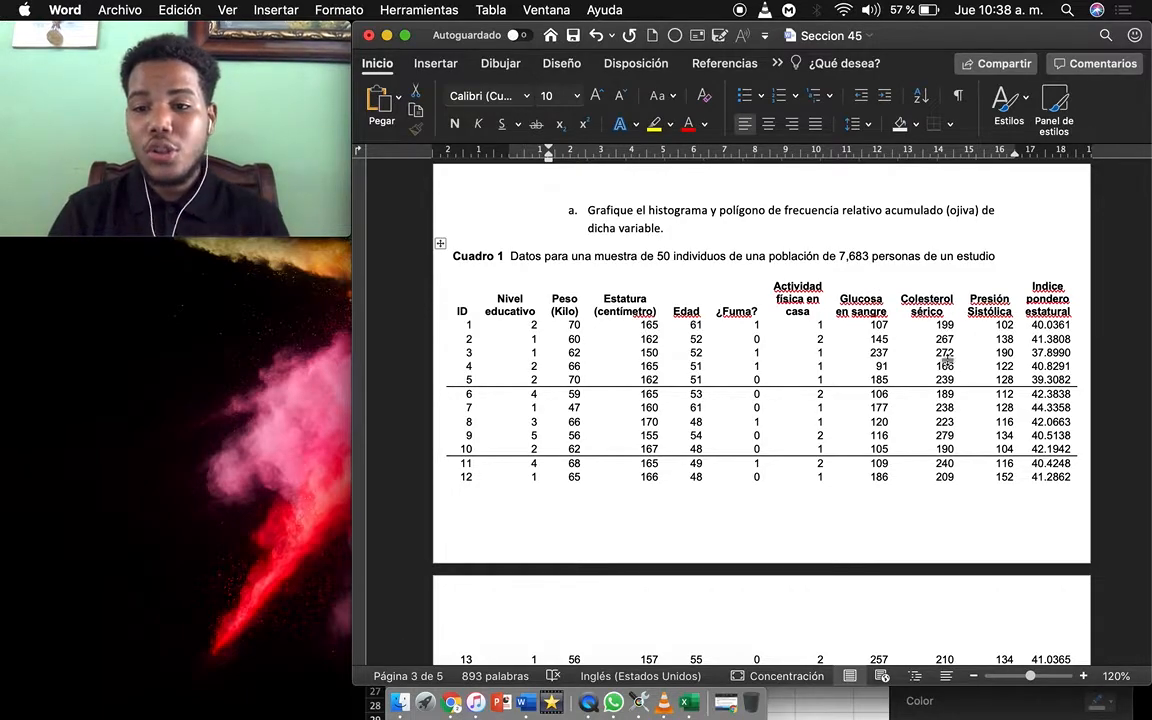
# Examine the Colesterol sérico values of all 50 individuals and compare them with the frequency distribution table's classes
pyautogui.scroll(-3, 935, 340)
pyautogui.scroll(-2, 945, 357)
pyautogui.scroll(-1, 947, 361)
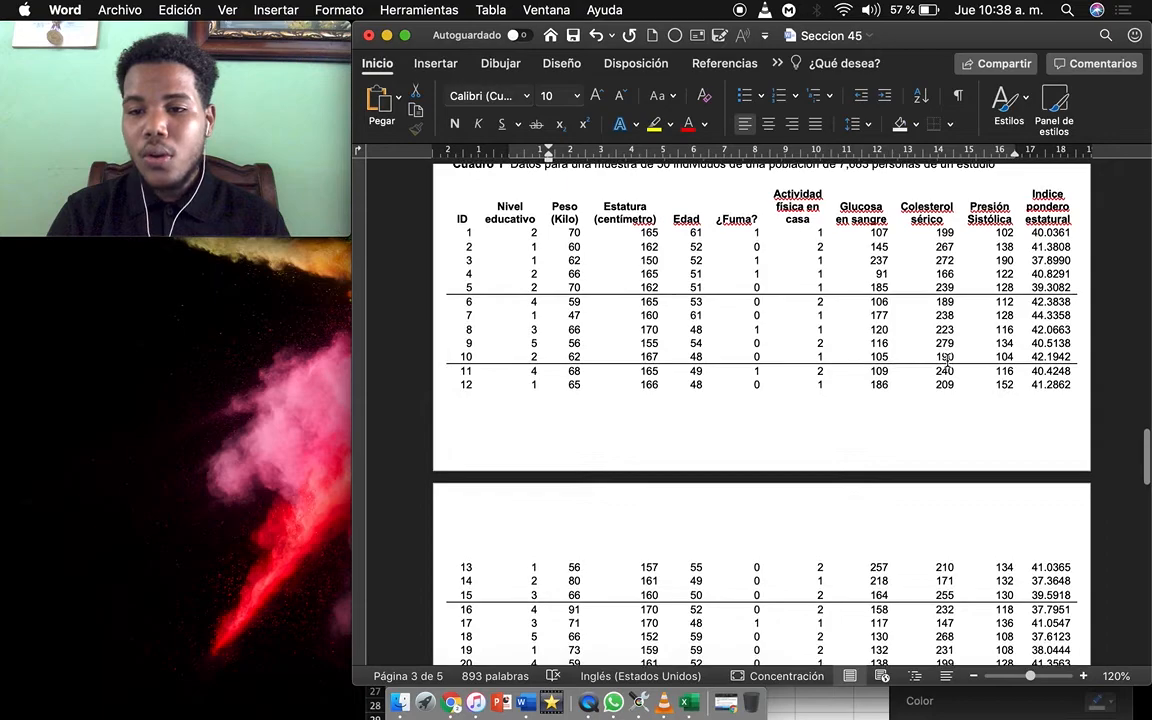
pyautogui.scroll(1, 947, 361)
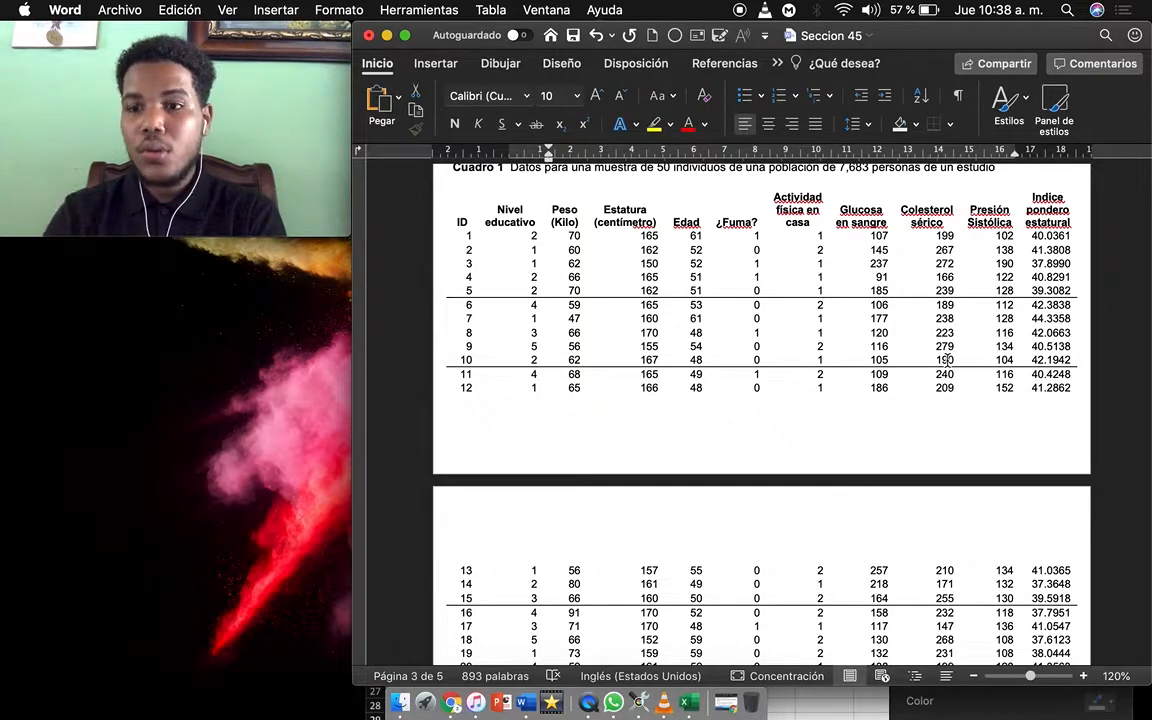
pyautogui.scroll(-1, 950, 299)
pyautogui.scroll(1, 950, 299)
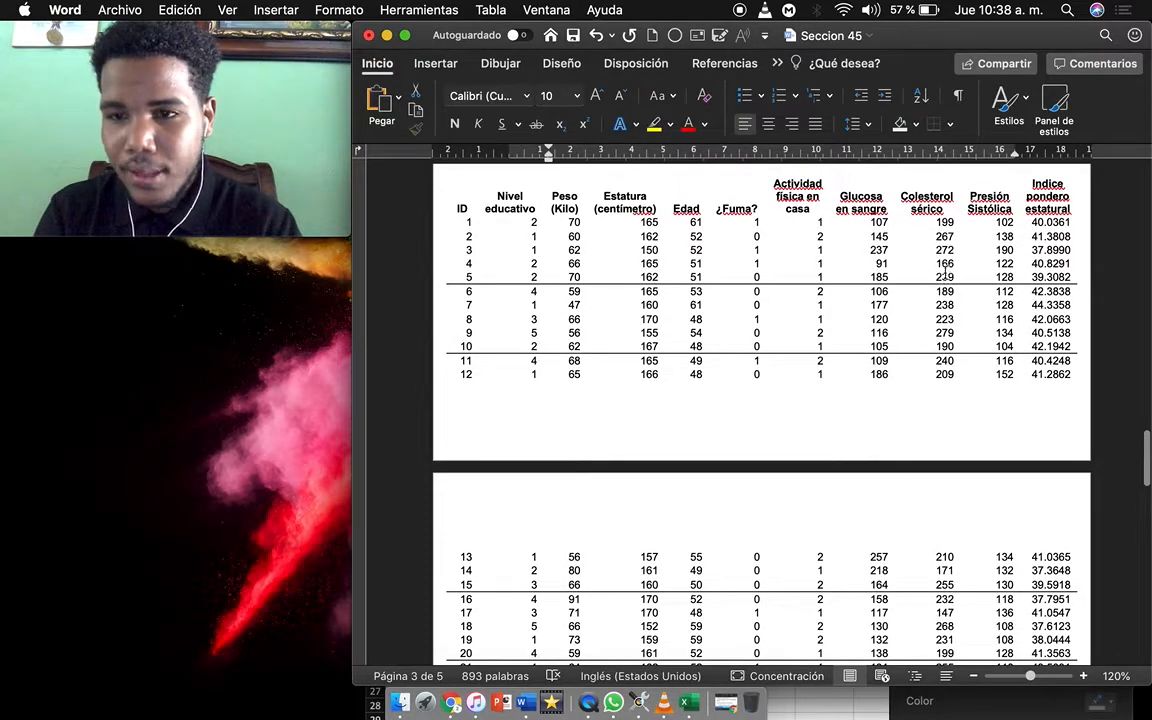
pyautogui.scroll(-2, 946, 280)
pyautogui.scroll(-15, 950, 291)
pyautogui.scroll(-2, 948, 290)
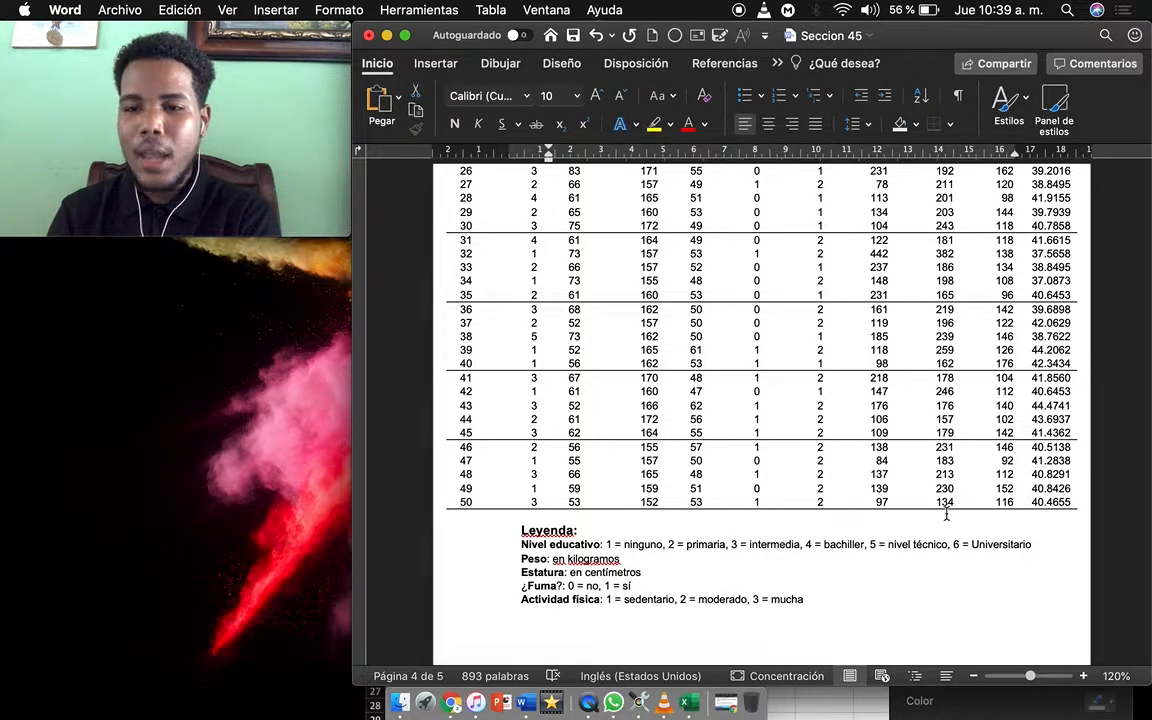
pyautogui.scroll(4, 946, 514)
pyautogui.scroll(10, 946, 514)
pyautogui.scroll(20, 946, 514)
pyautogui.scroll(12, 946, 514)
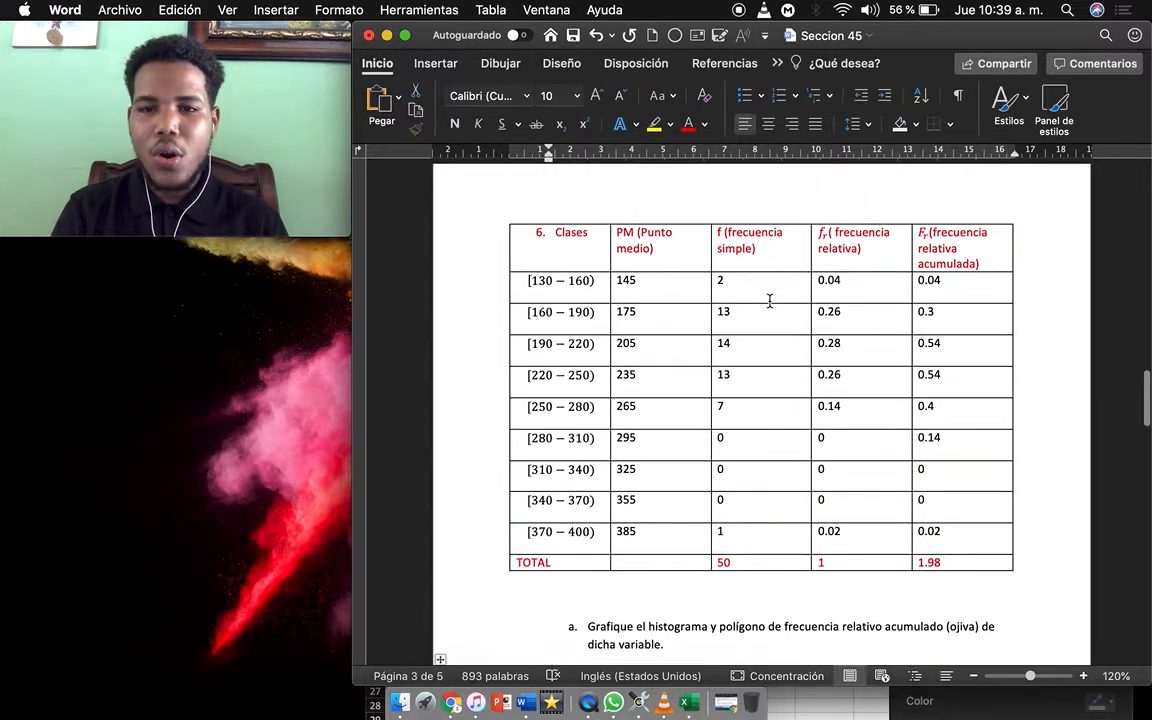
# Examine the classes and the simple frequency column of the colesterol sérico distribution table
pyautogui.scroll(1, 769, 300)
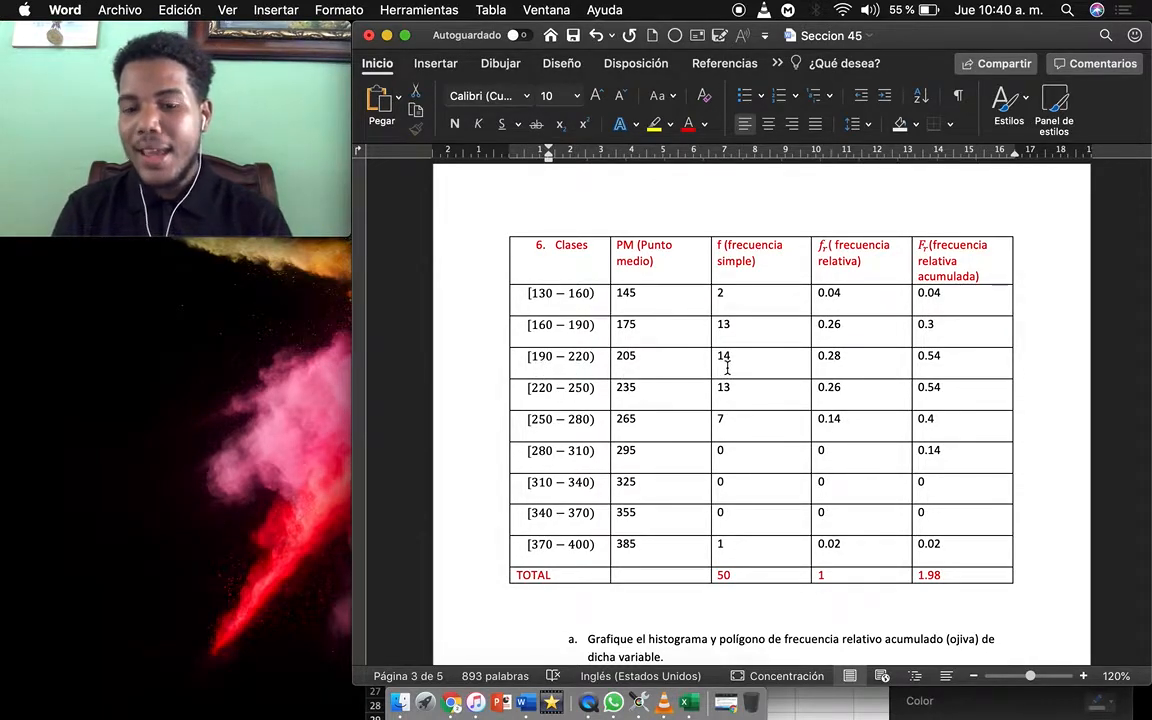
pyautogui.scroll(-1, 727, 368)
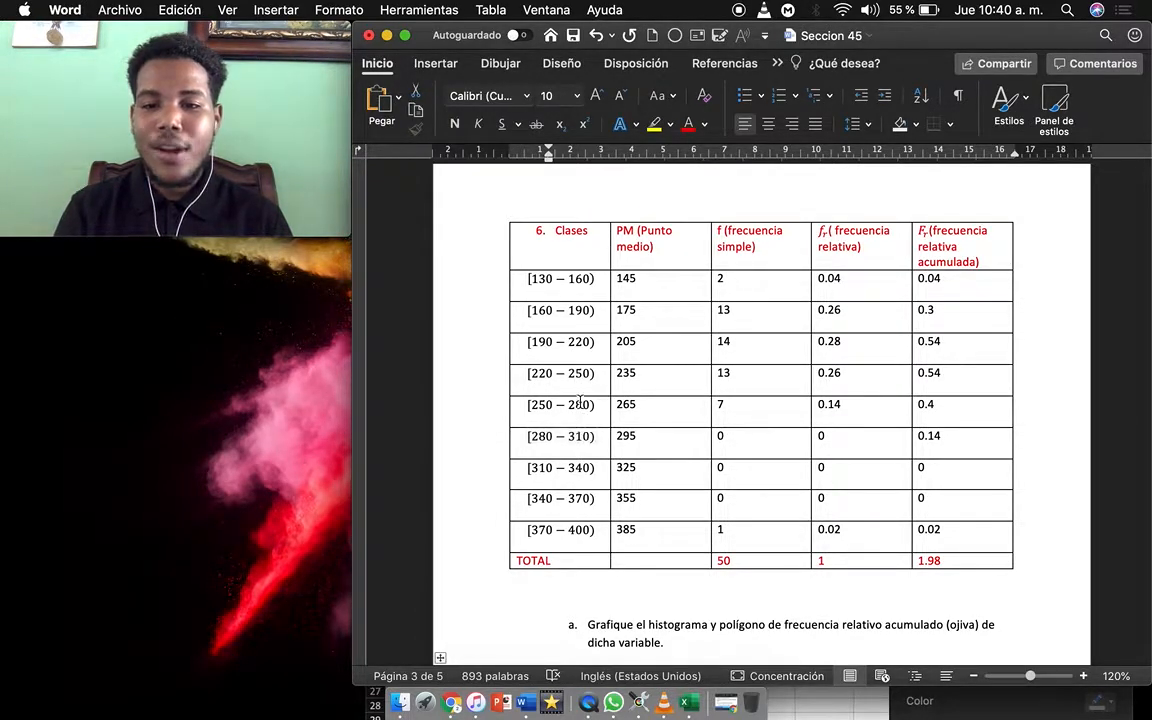
pyautogui.scroll(-2, 580, 403)
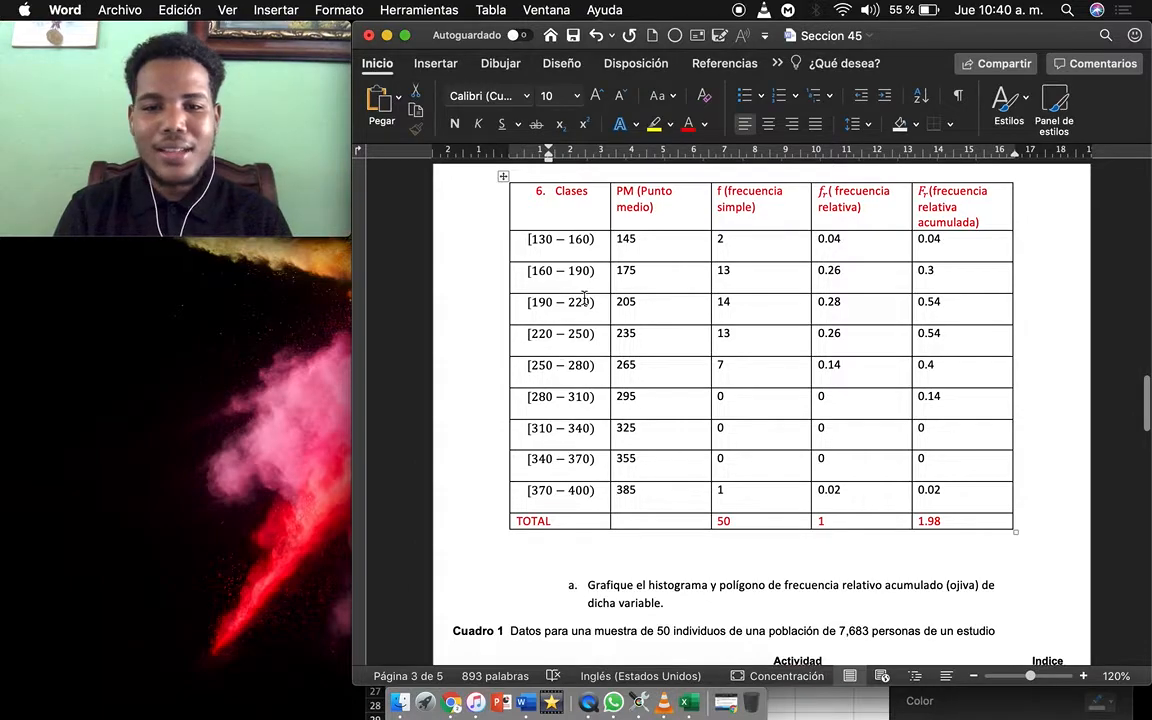
pyautogui.scroll(1, 588, 350)
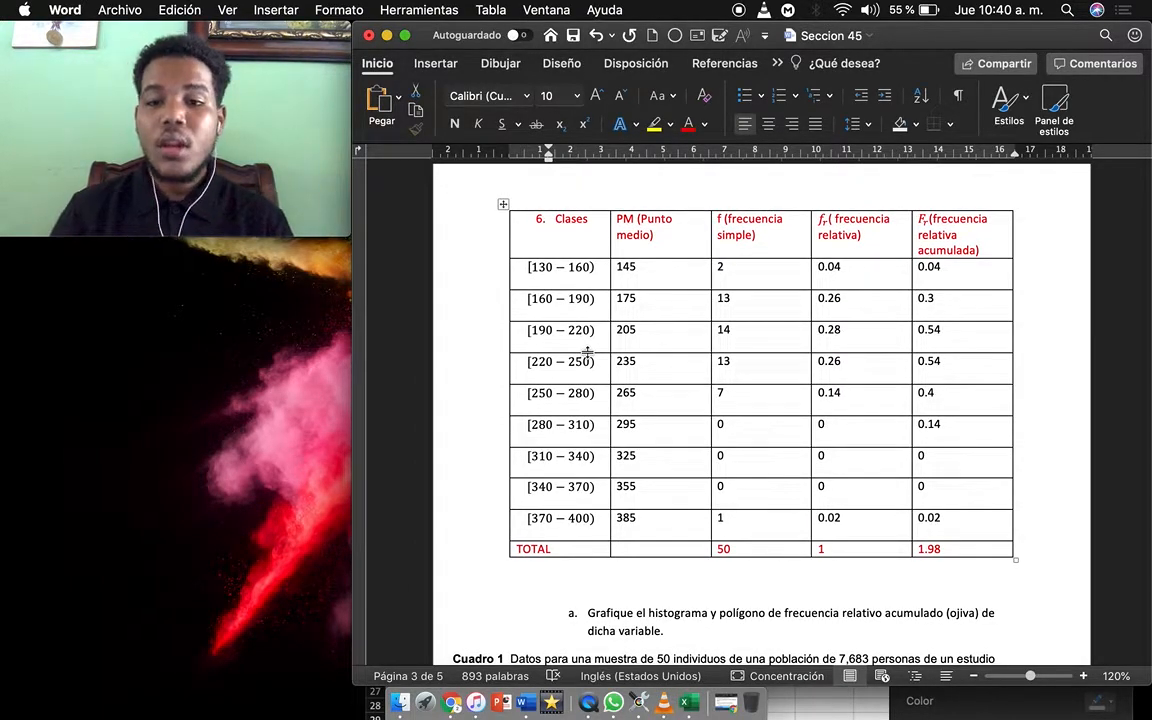
pyautogui.click(743, 270)
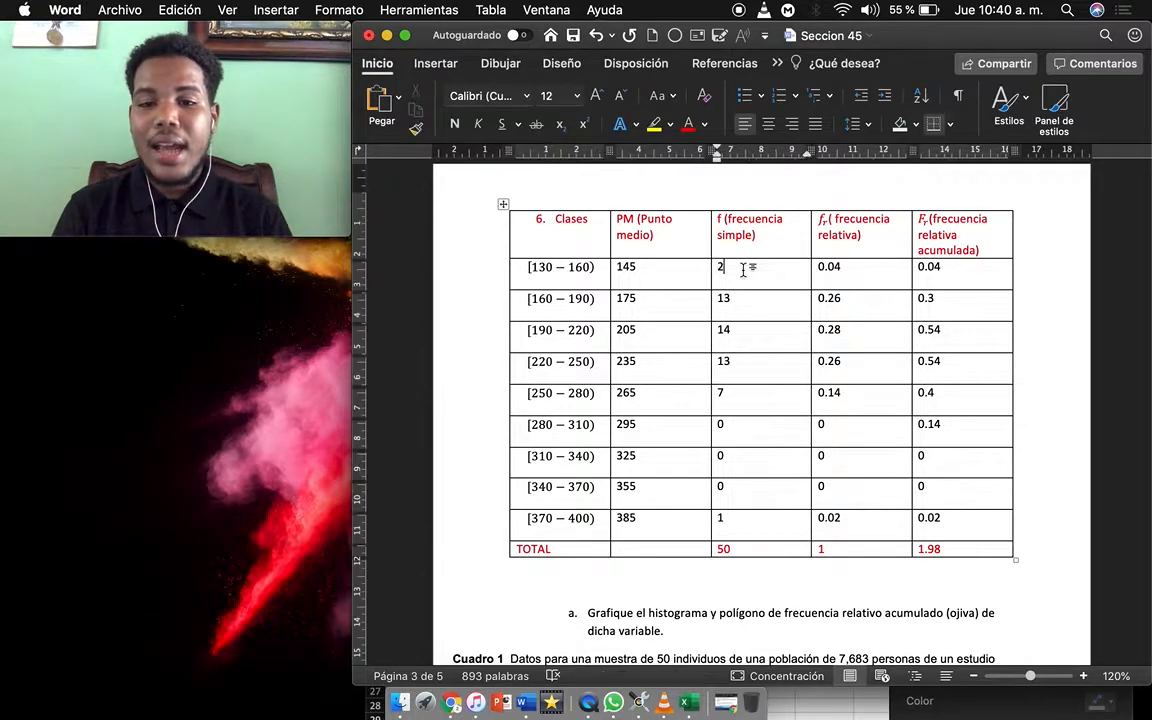
pyautogui.scroll(1, 763, 274)
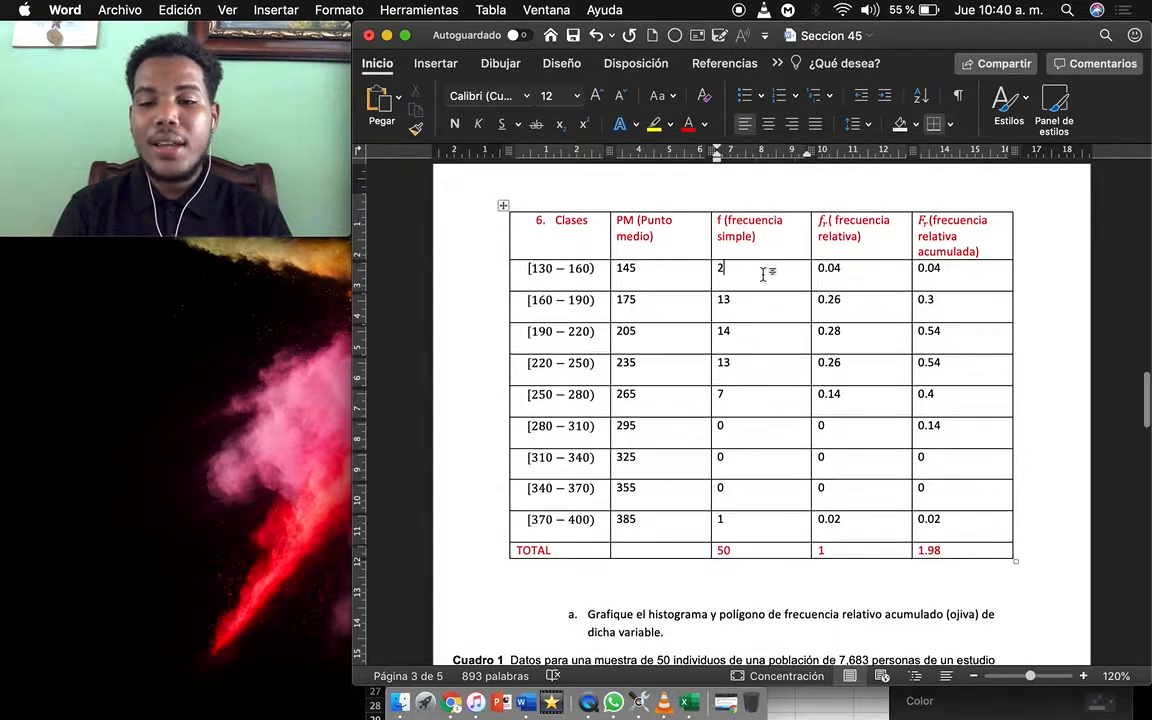
pyautogui.scroll(1, 763, 274)
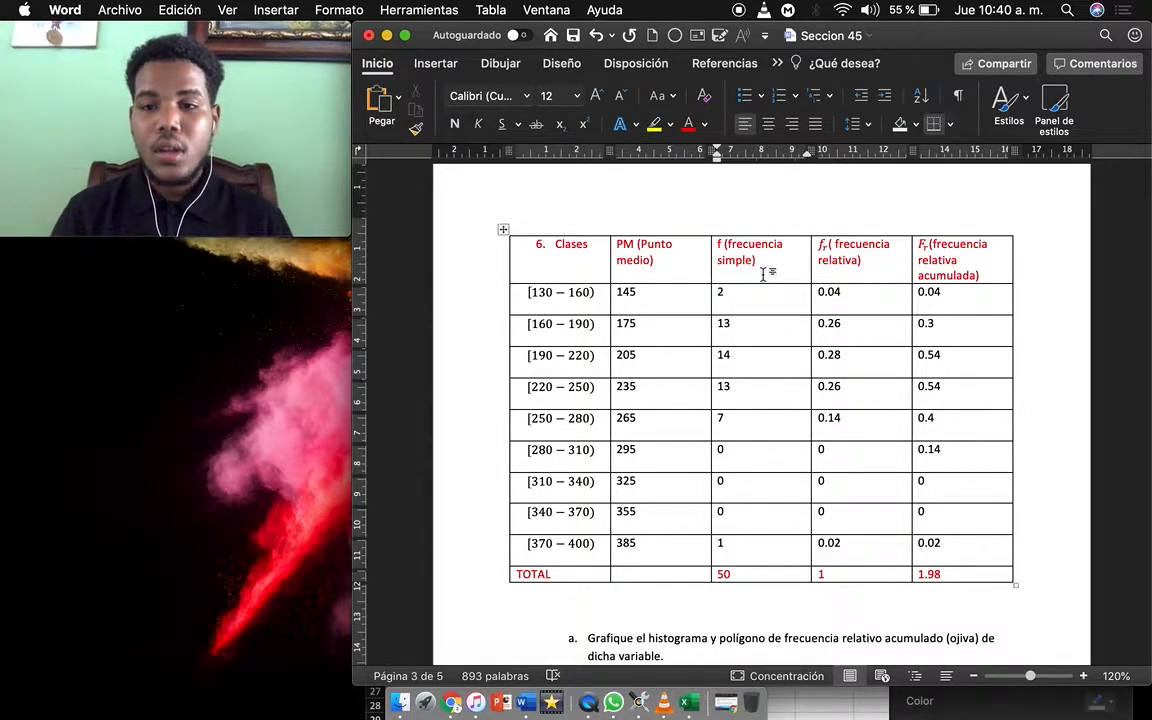
# Compare the relative frequency column with the simple frequencies and the 50 individuals in Cuadro 1, down to its total
pyautogui.click(866, 262)
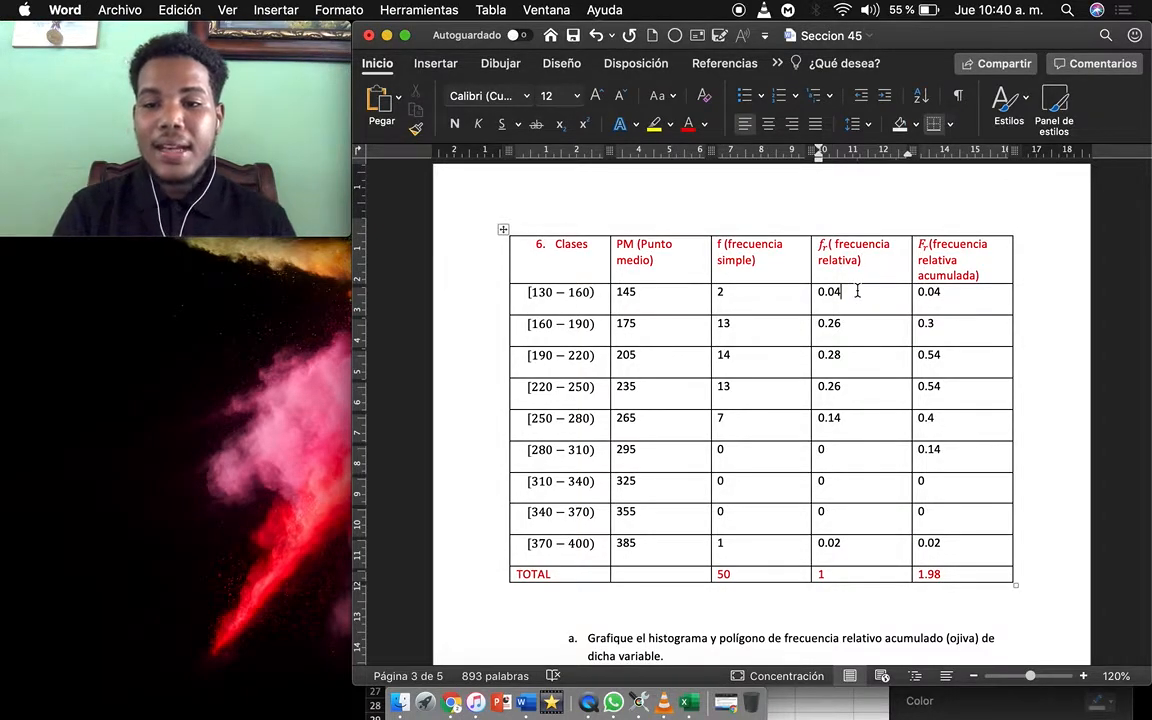
pyautogui.click(747, 293)
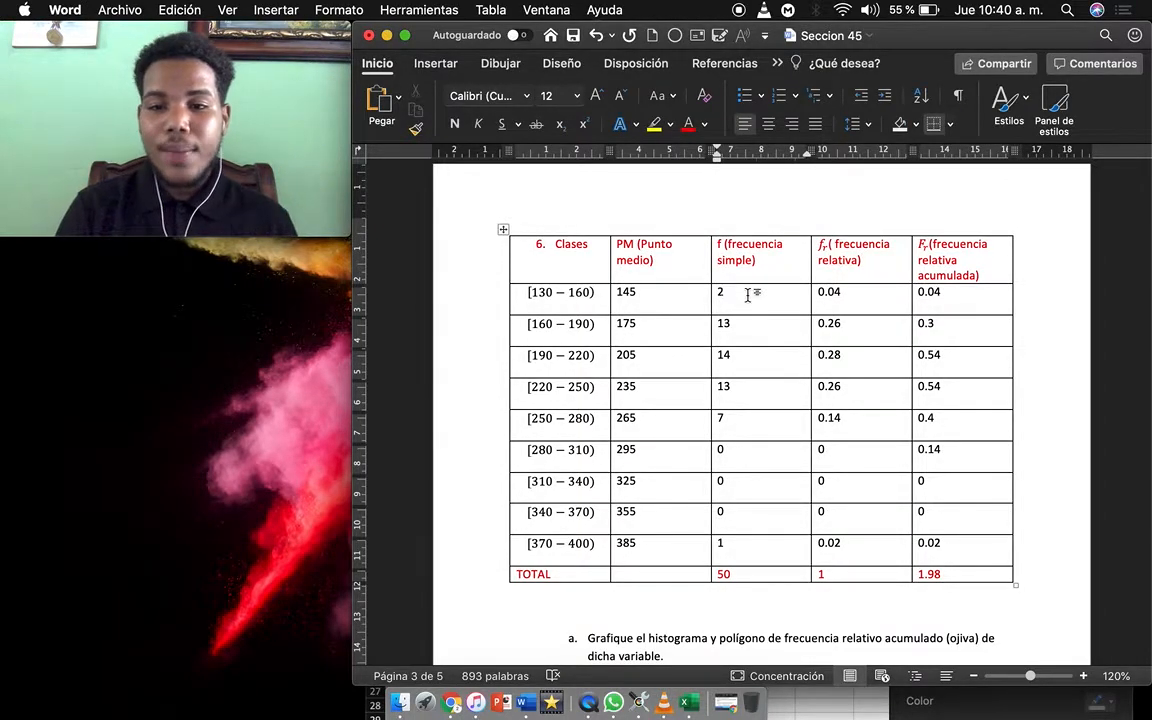
pyautogui.scroll(-2, 749, 295)
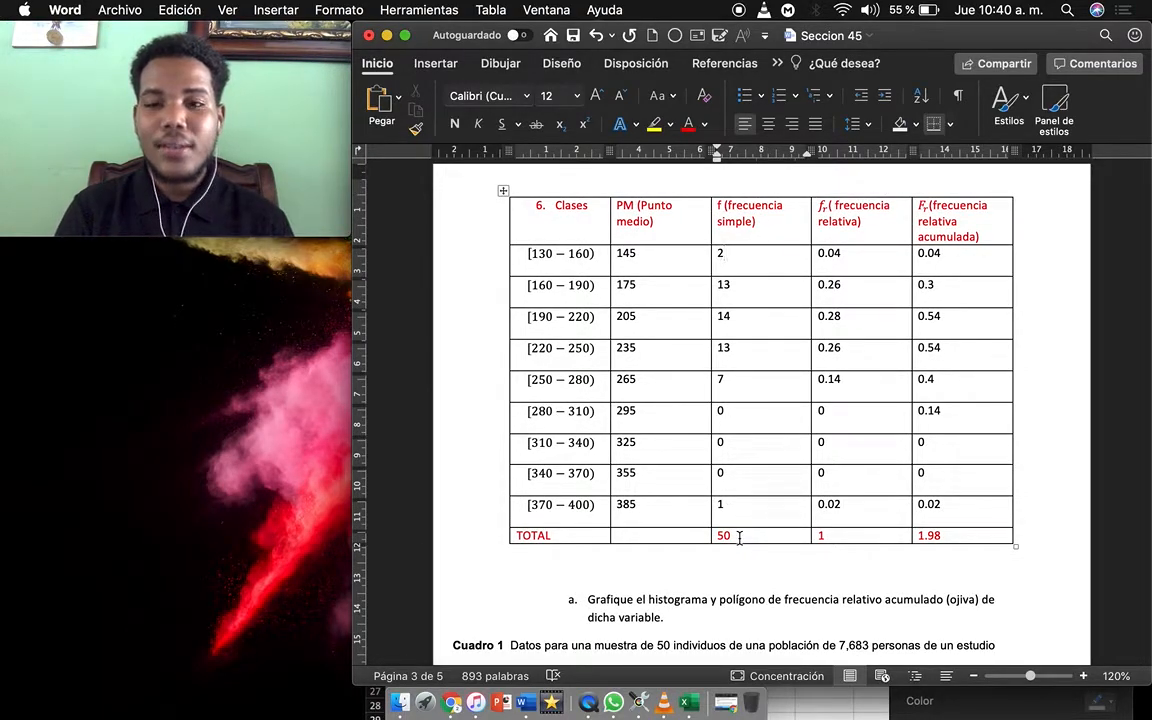
pyautogui.scroll(-20, 740, 538)
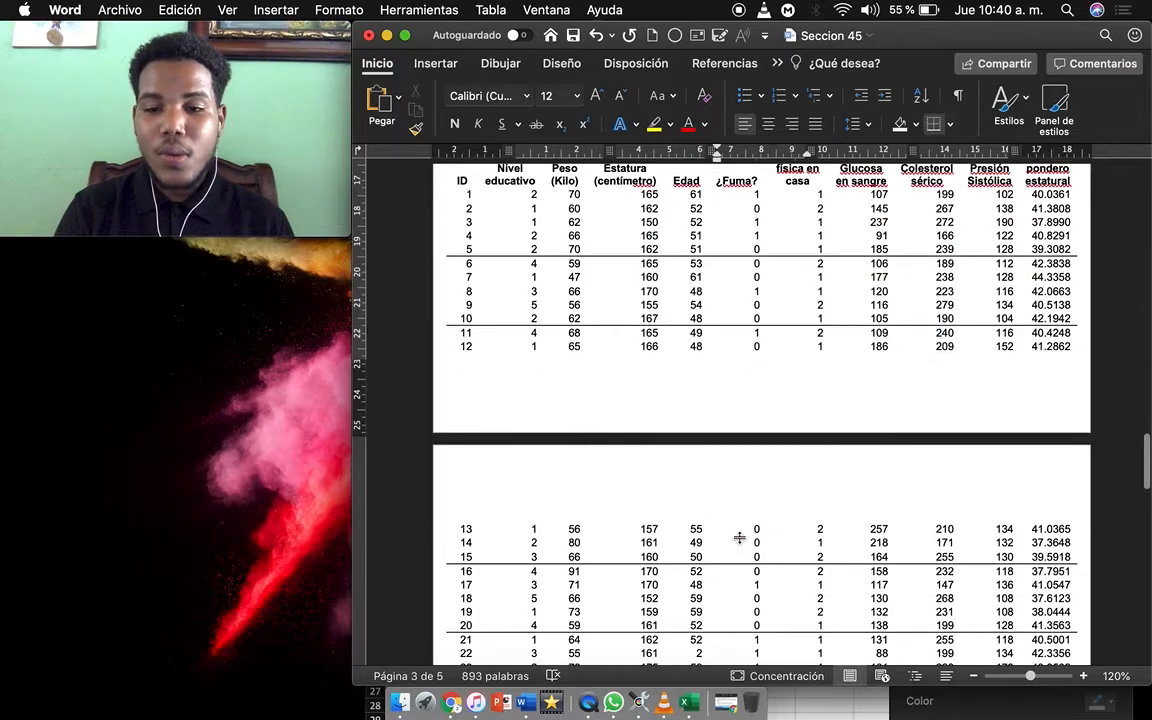
pyautogui.scroll(-3, 740, 538)
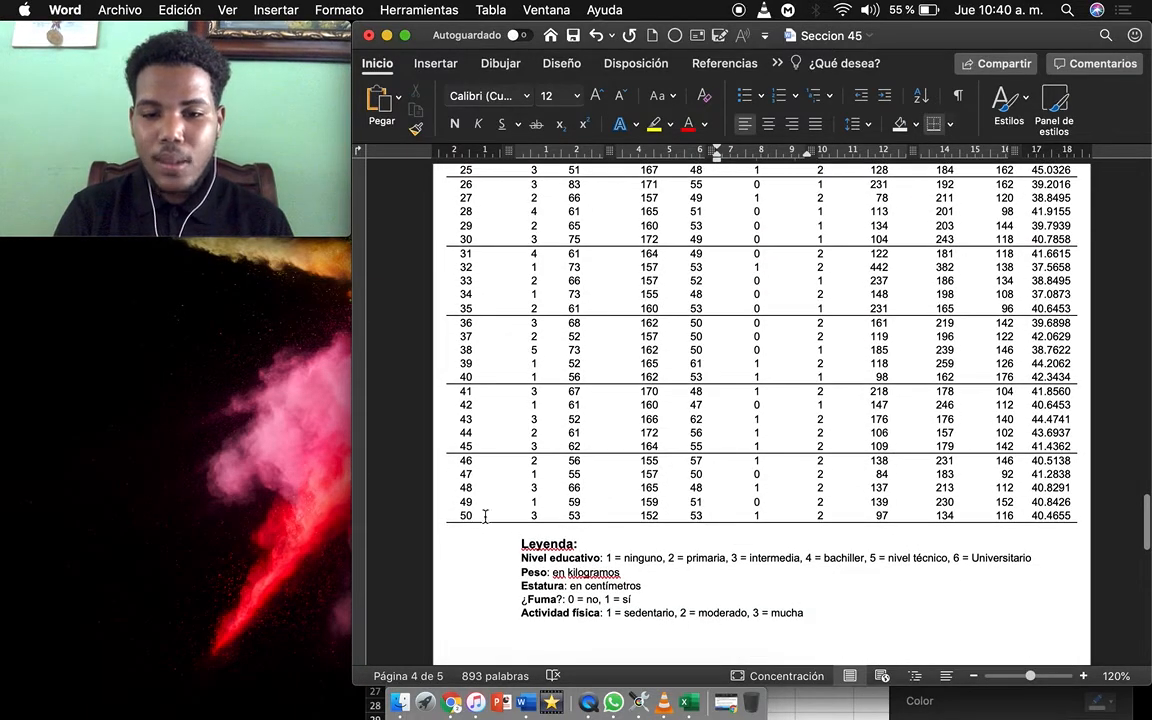
pyautogui.scroll(8, 470, 520)
pyautogui.scroll(15, 505, 522)
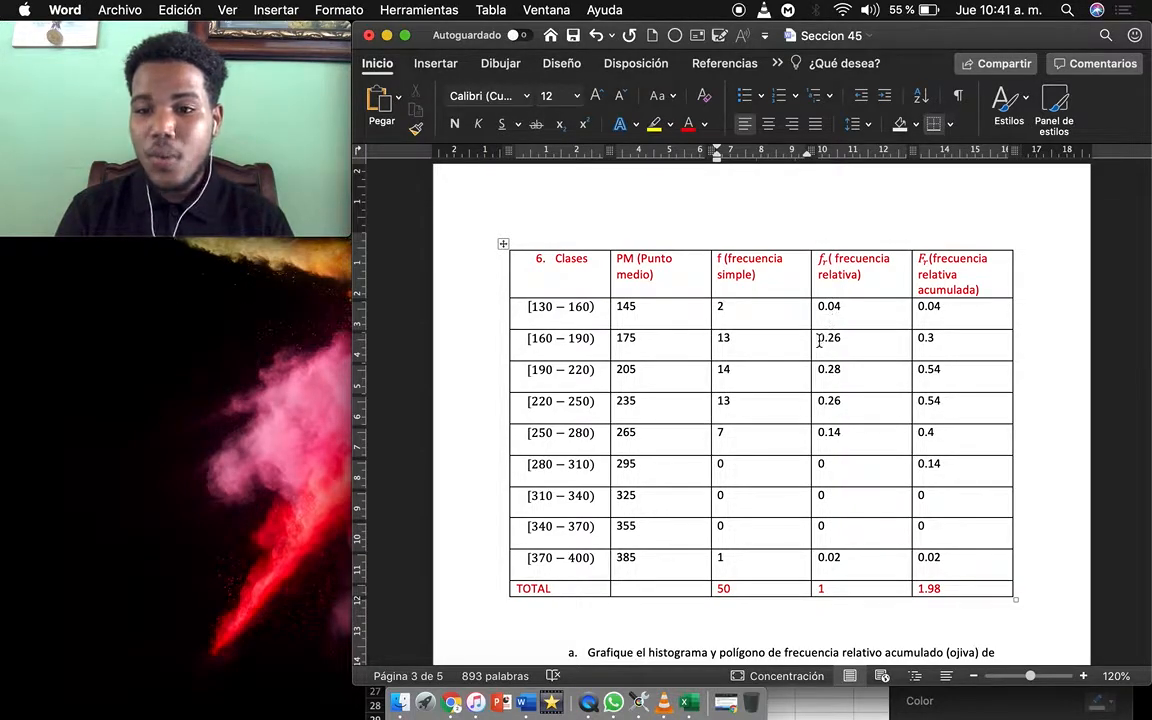
pyautogui.click(833, 589)
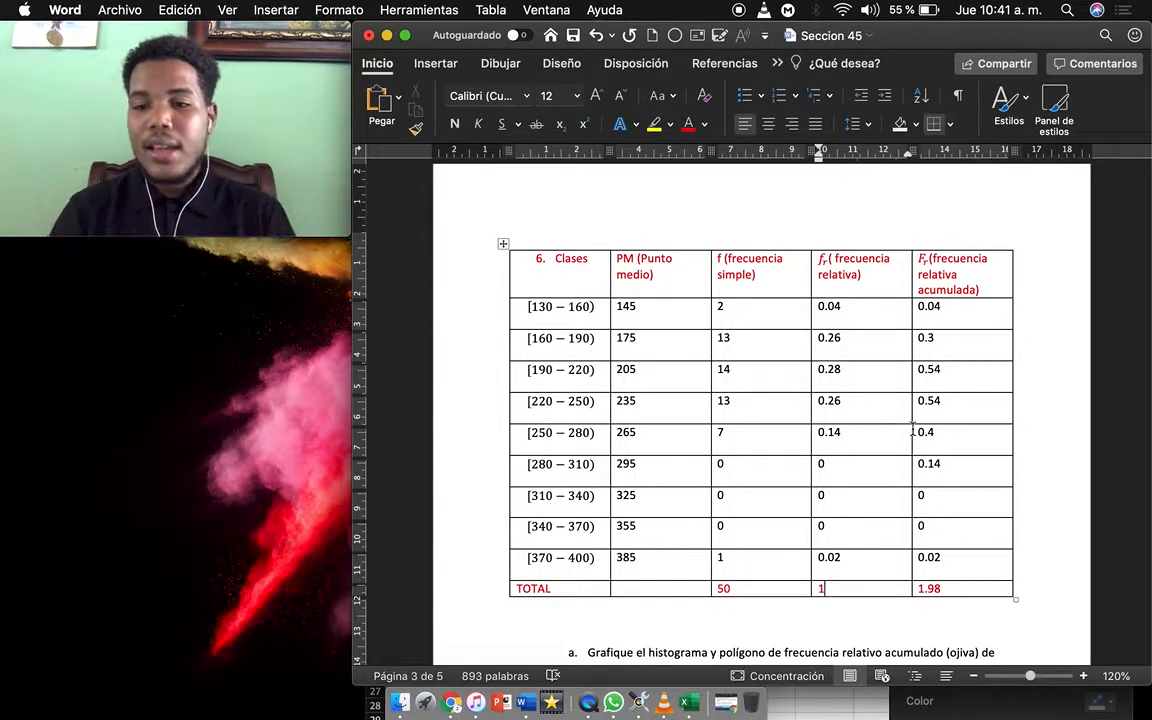
# Trace the cumulative relative frequencies row by row against the relative frequencies, and check them with question 5's instructions
pyautogui.click(975, 314)
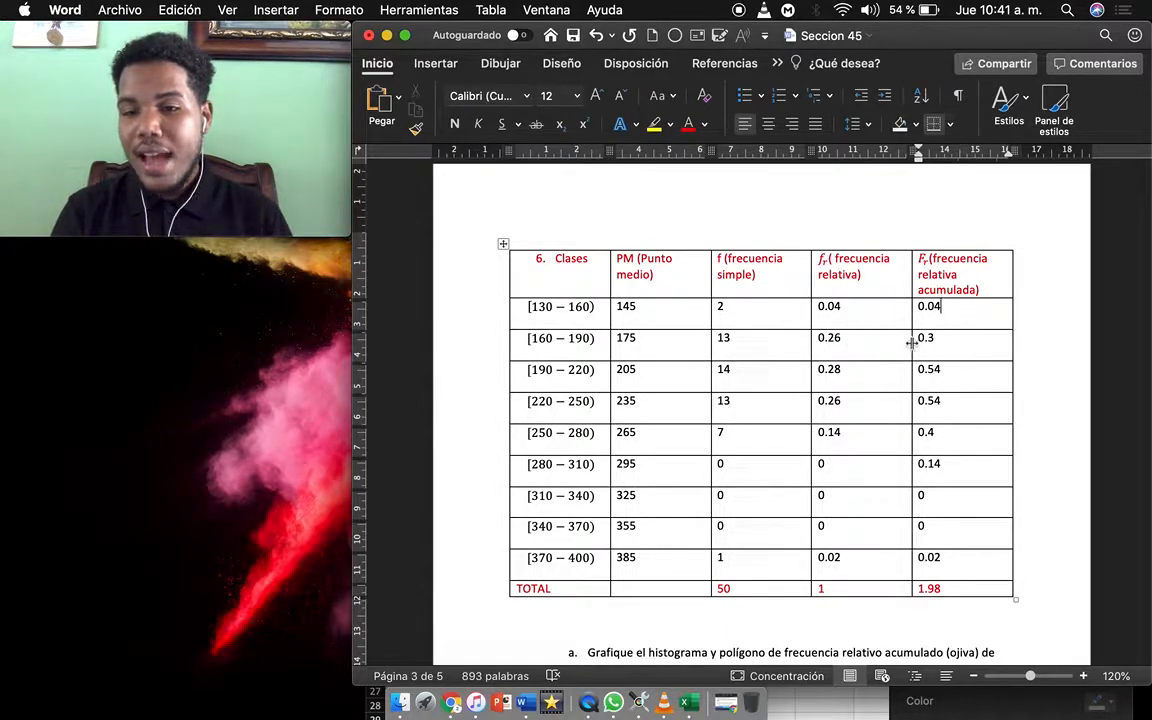
pyautogui.click(850, 344)
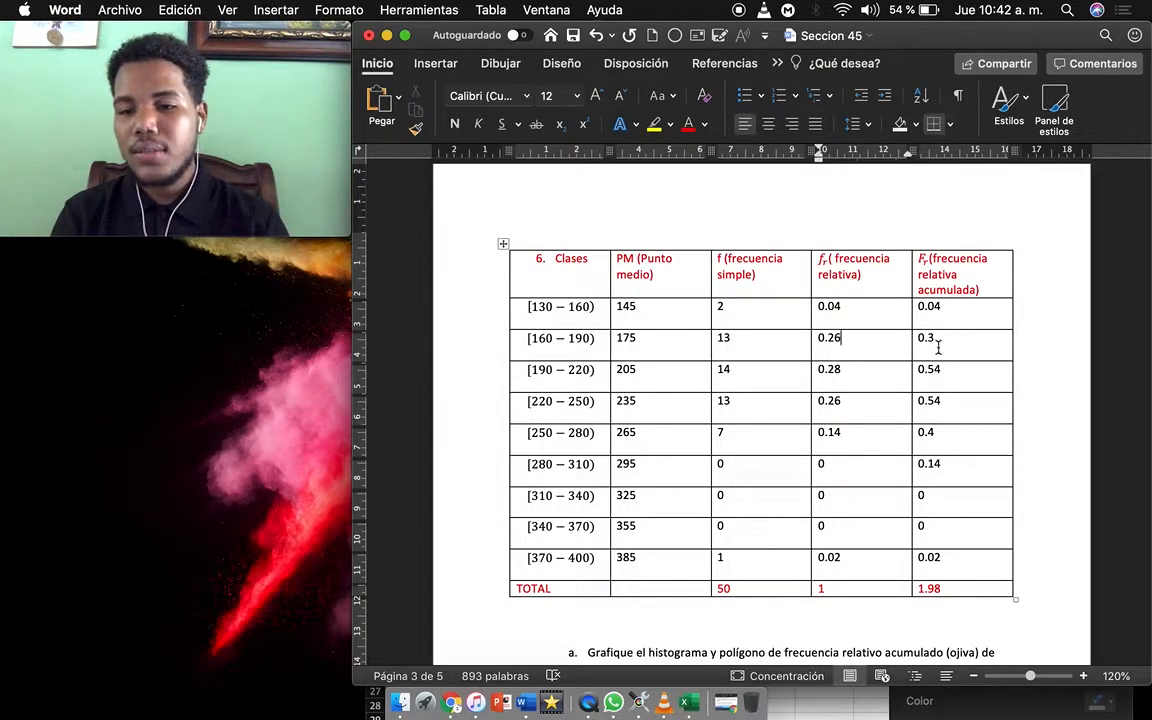
pyautogui.click(849, 374)
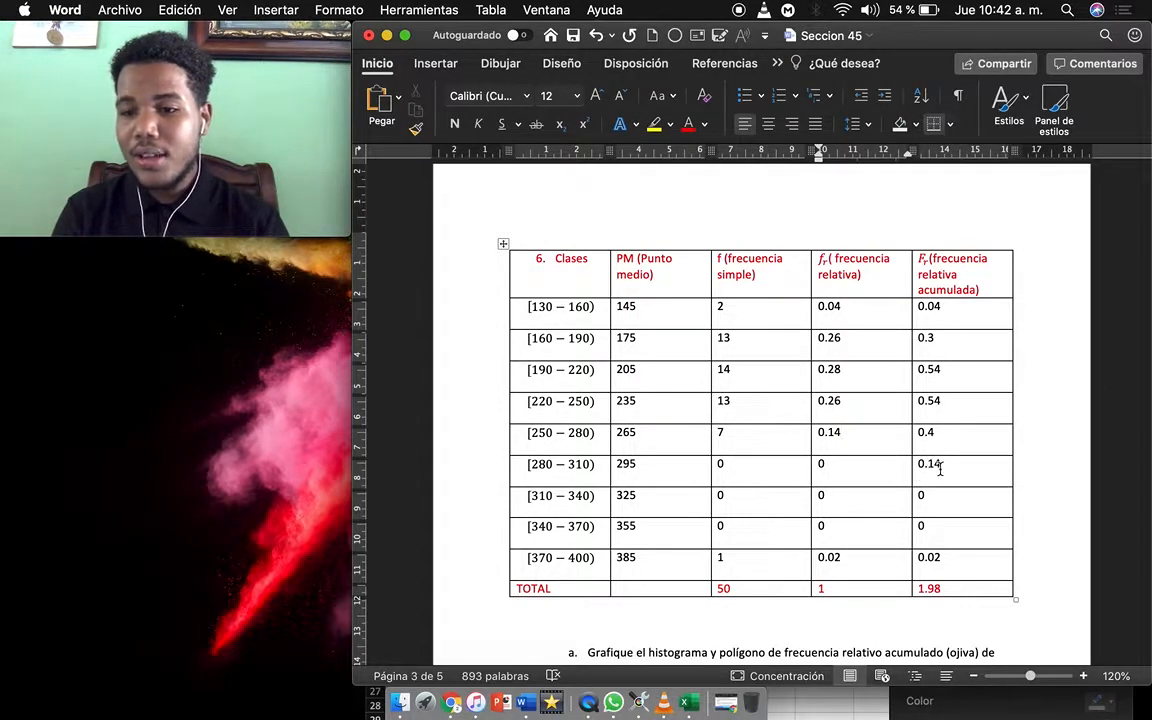
pyautogui.click(848, 444)
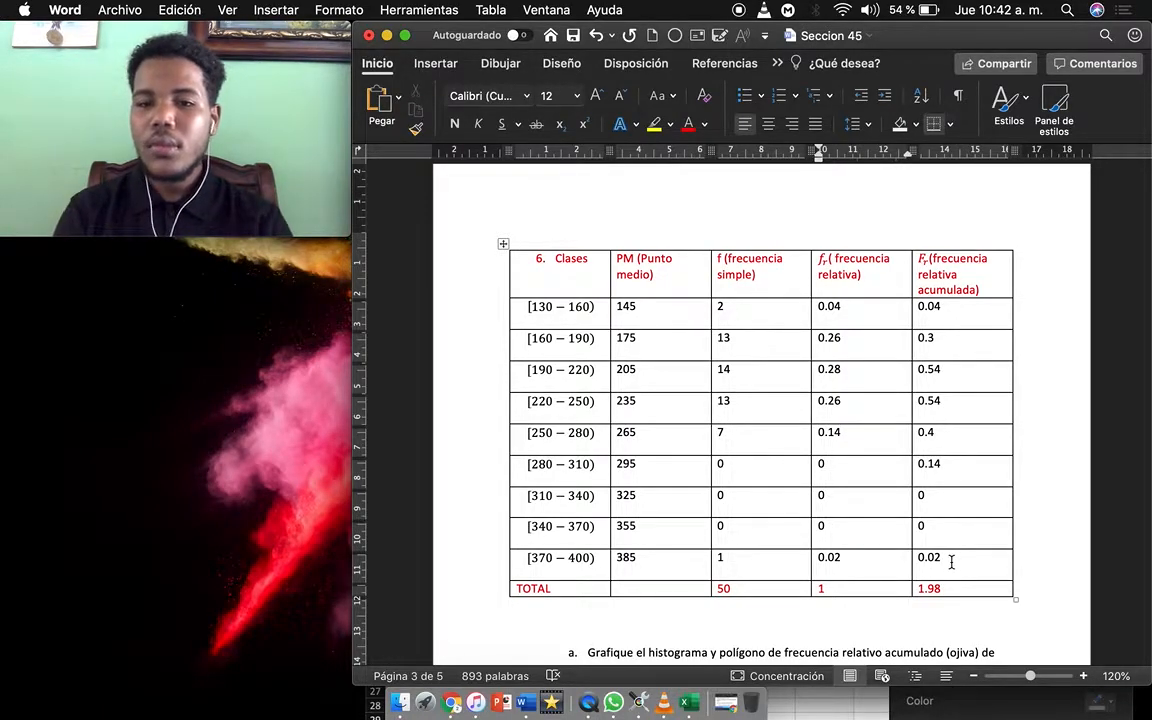
pyautogui.scroll(-5, 951, 562)
pyautogui.scroll(10, 951, 562)
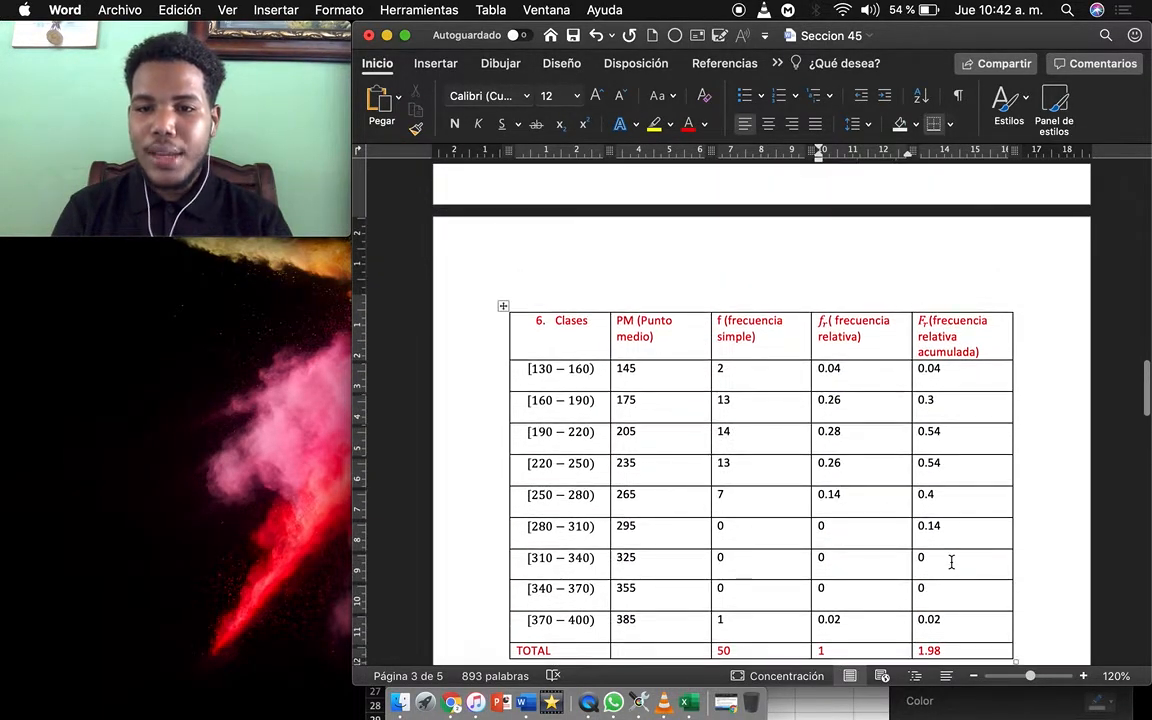
pyautogui.scroll(10, 951, 563)
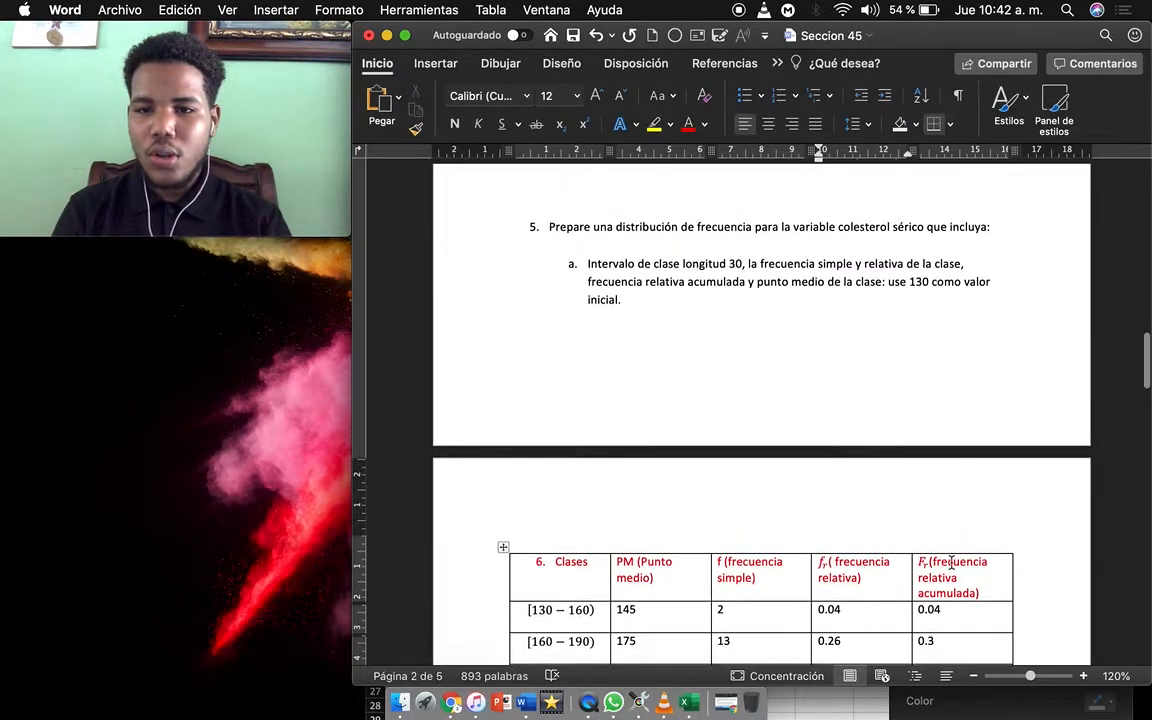
pyautogui.scroll(-7, 951, 562)
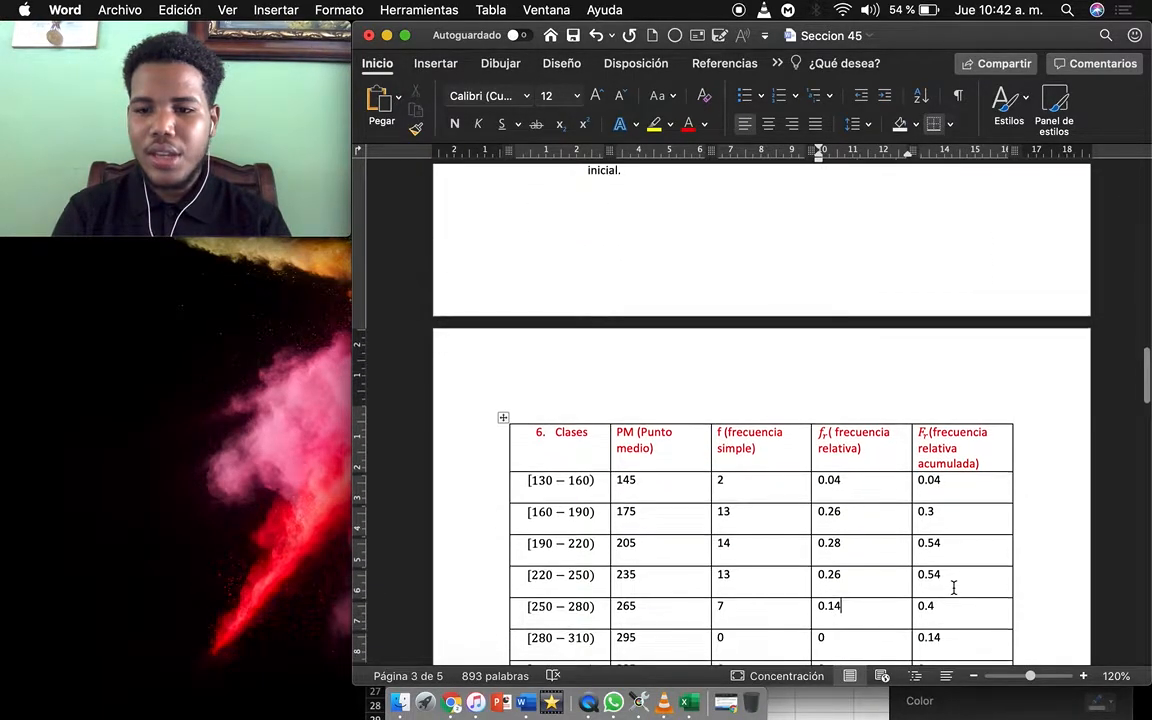
# Read the instruction to graph the histogram and ojiva, and locate the cumulative relative frequency column needed for it
pyautogui.scroll(-18, 962, 573)
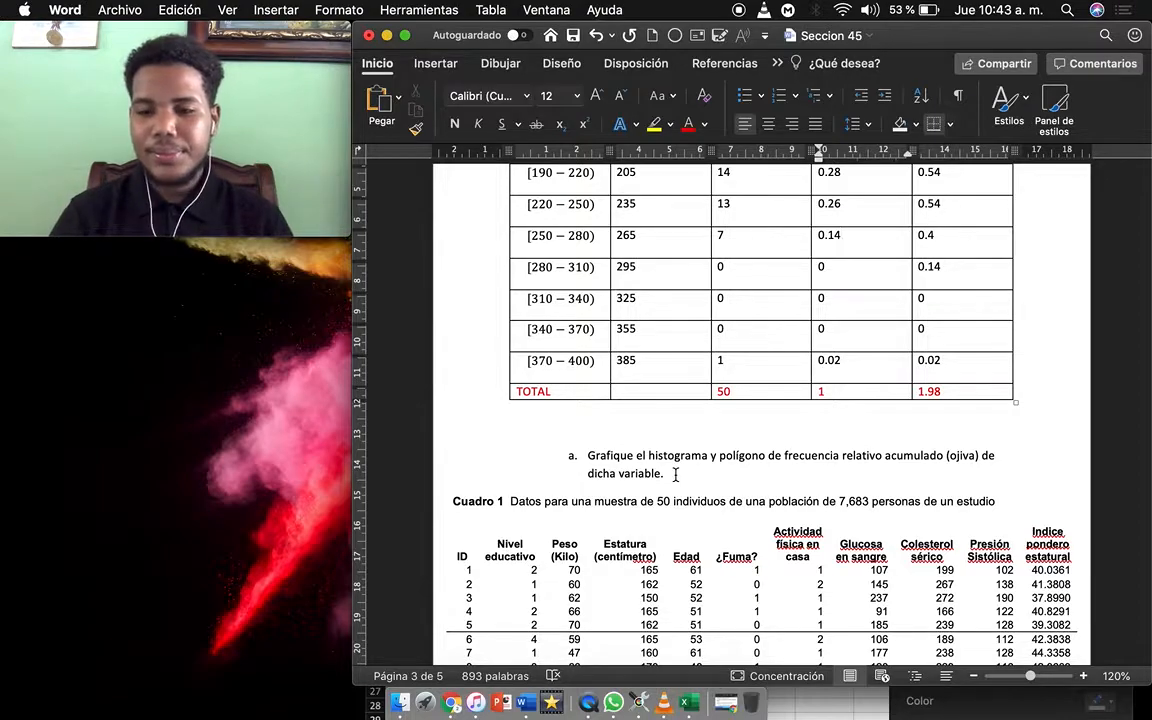
pyautogui.scroll(3, 675, 474)
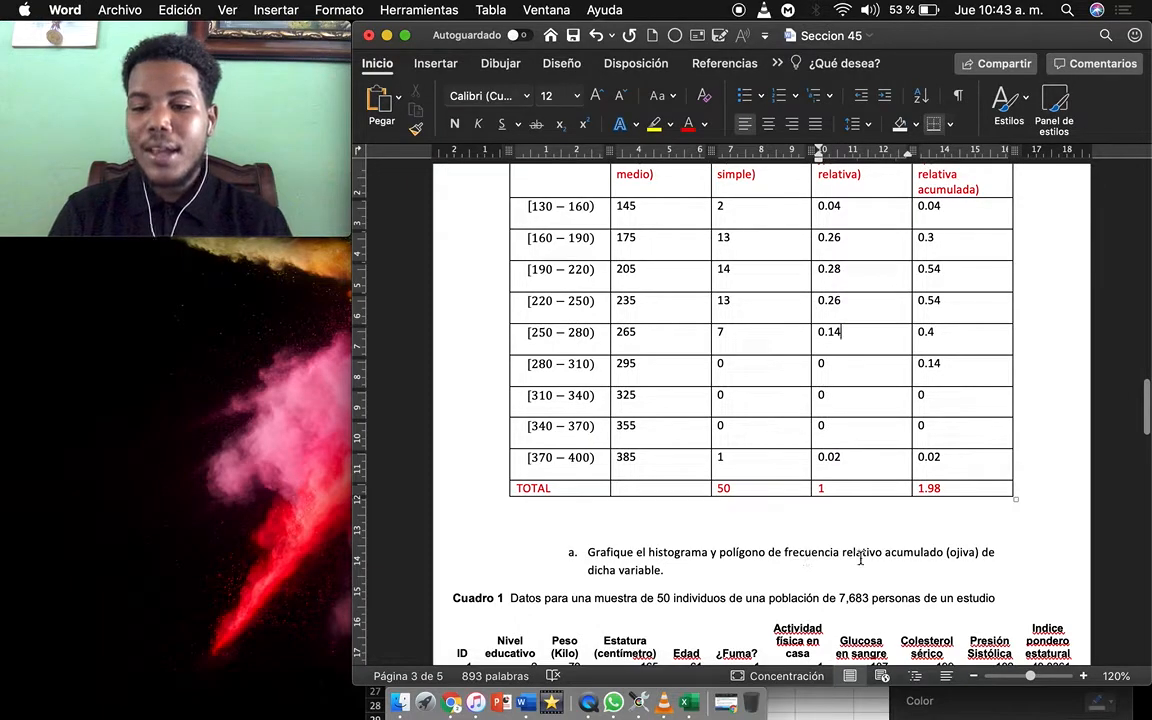
pyautogui.scroll(3, 921, 560)
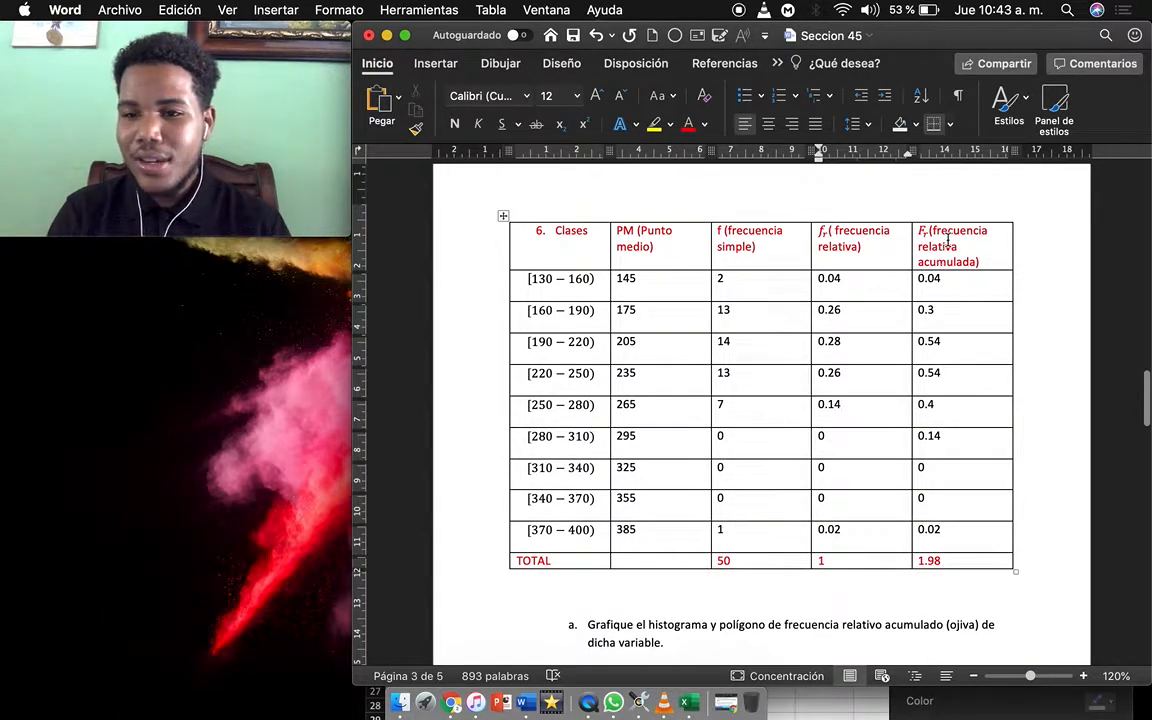
pyautogui.click(948, 240)
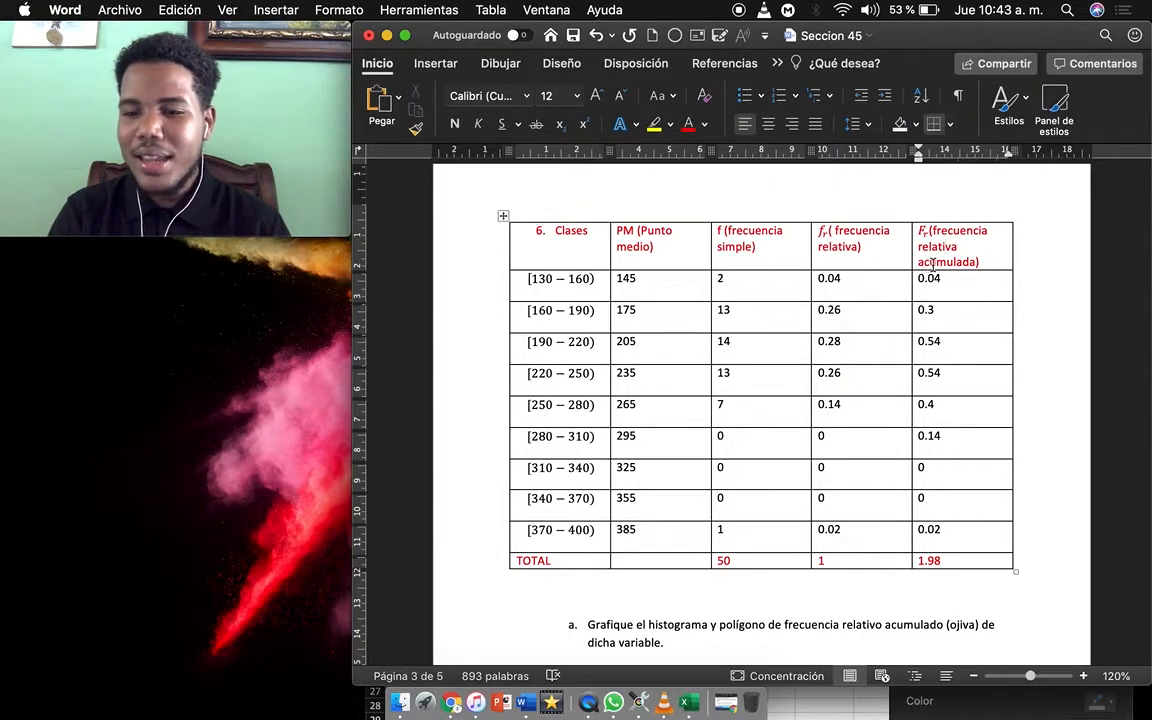
pyautogui.scroll(-4, 973, 277)
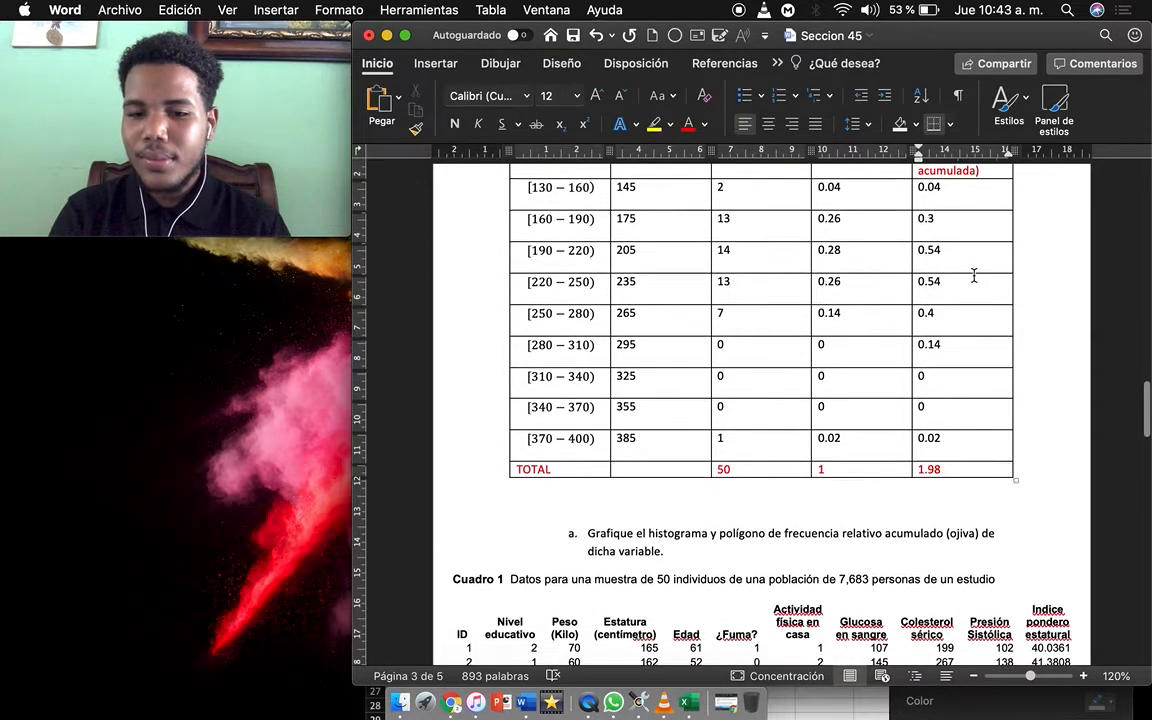
pyautogui.scroll(-1, 678, 557)
pyautogui.scroll(1, 678, 557)
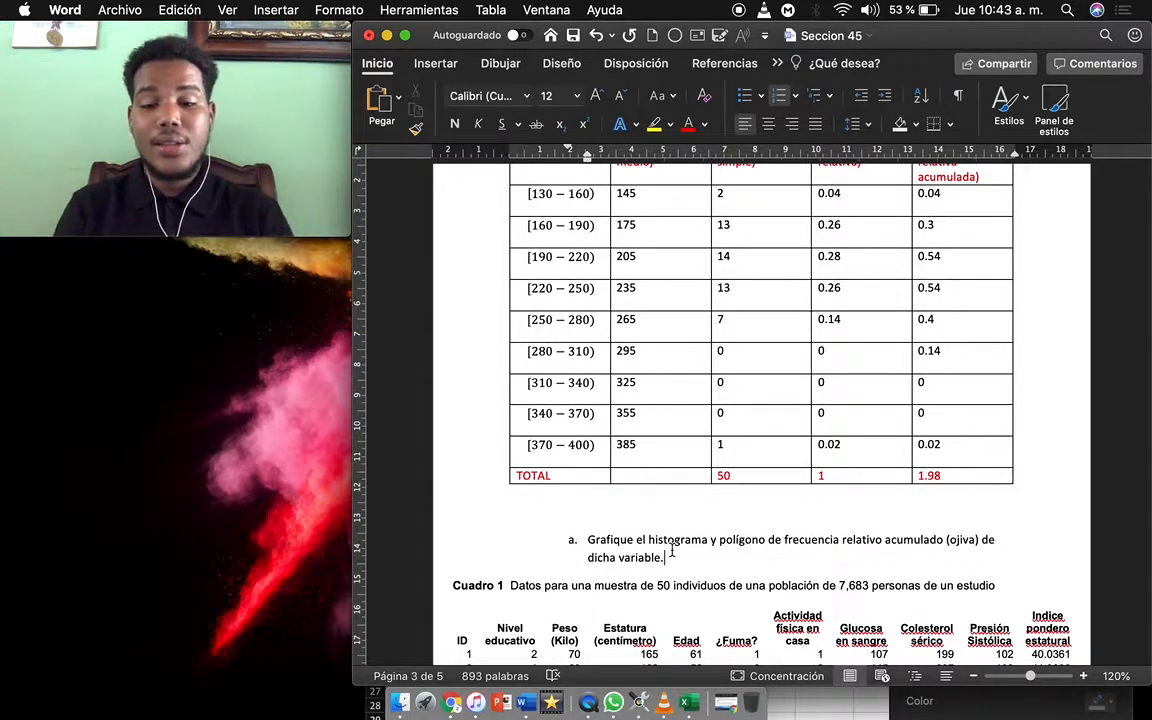
# Look back at the nivel educativo charts and question 5, and return to the histogram and ojiva instruction
pyautogui.scroll(15, 672, 551)
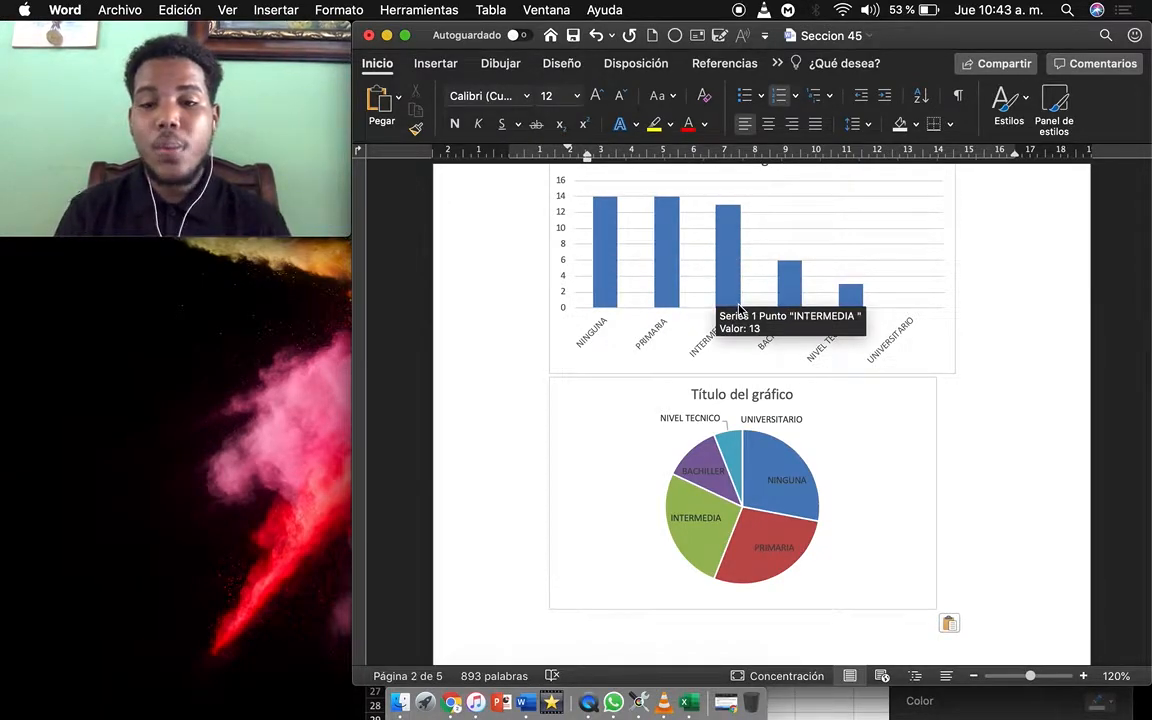
pyautogui.scroll(-5, 740, 308)
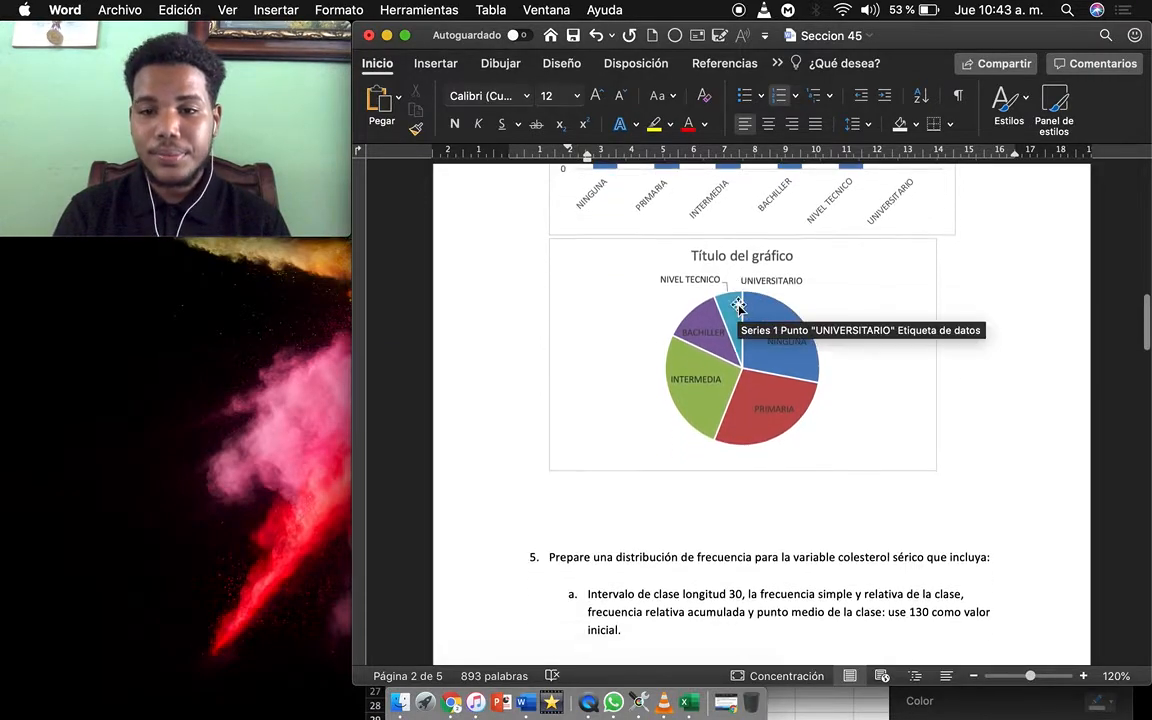
pyautogui.scroll(-6, 738, 304)
pyautogui.scroll(3, 738, 304)
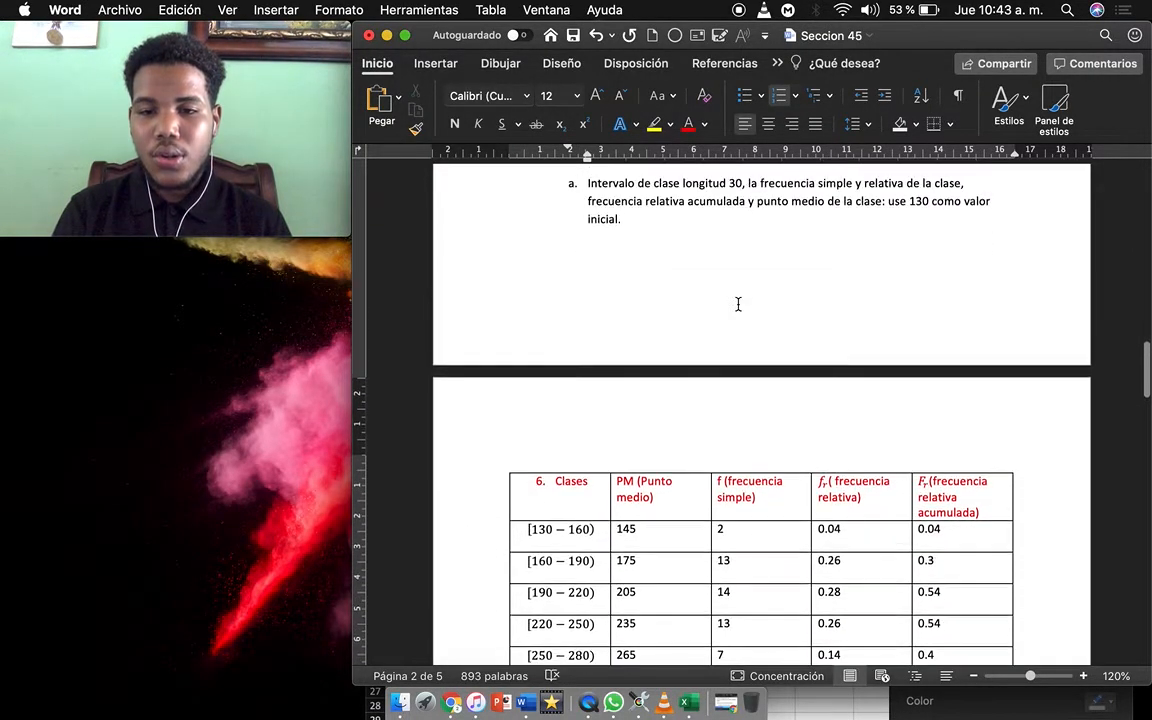
pyautogui.scroll(-15, 738, 304)
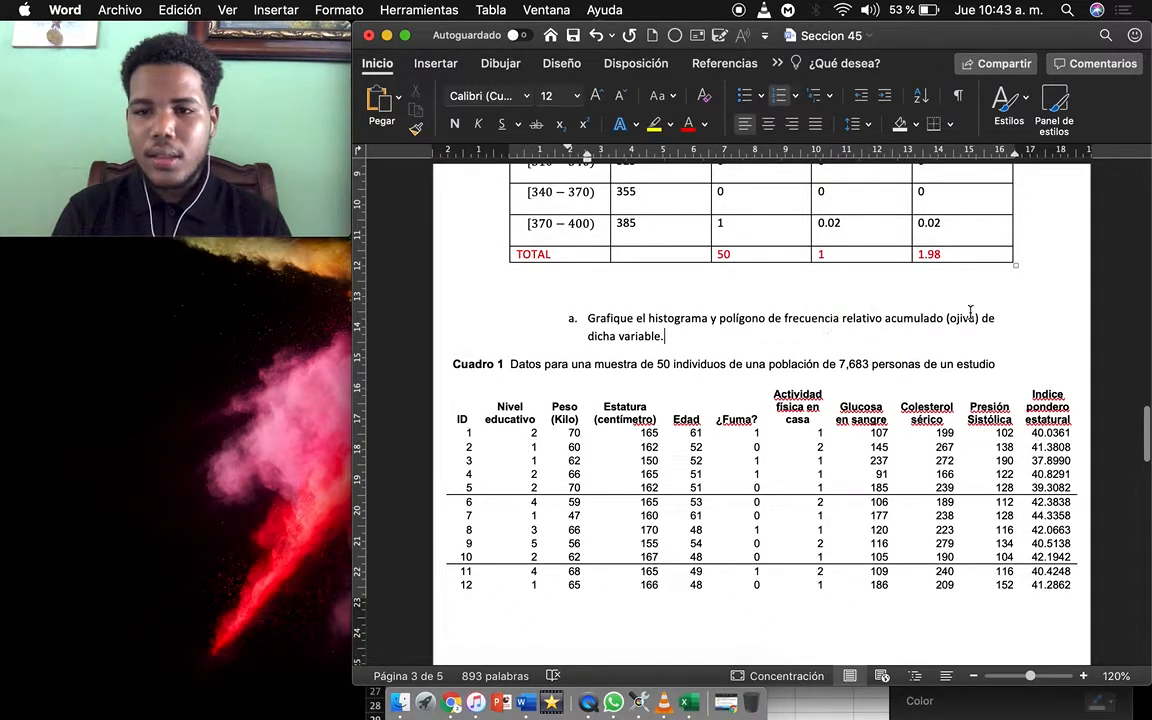
pyautogui.scroll(1, 964, 297)
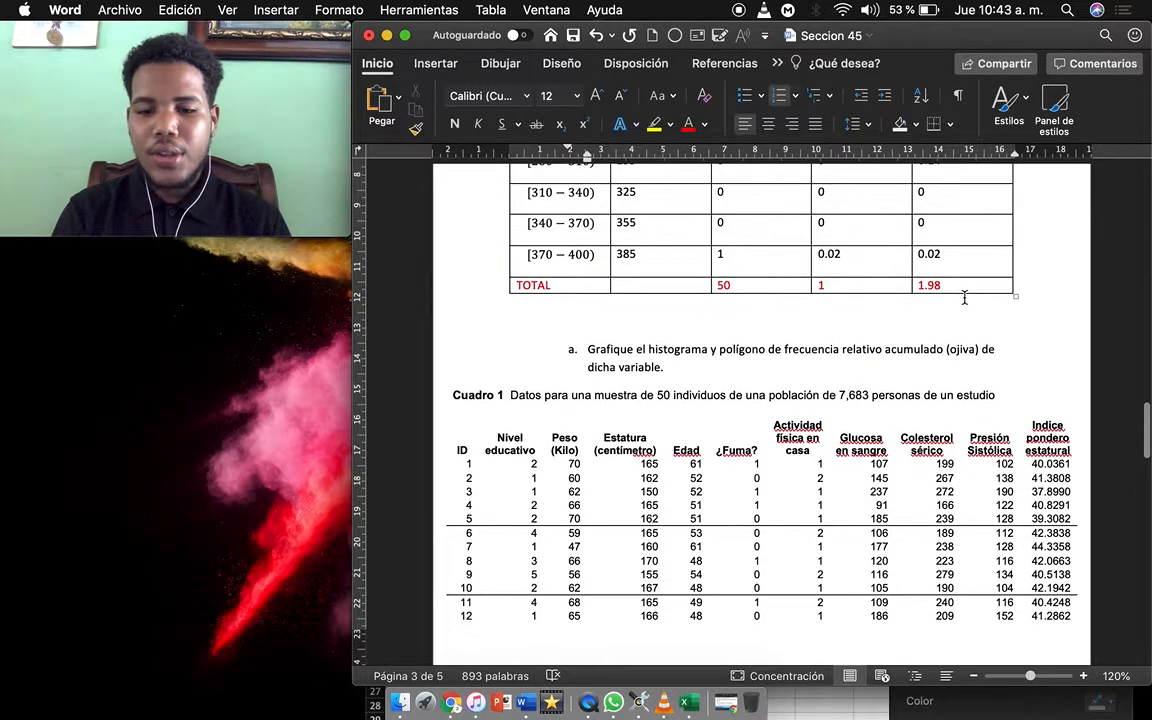
# Switch to the Libro8 workbook in Excel and copy the nivel educativo pie chart
pyautogui.click(688, 705)
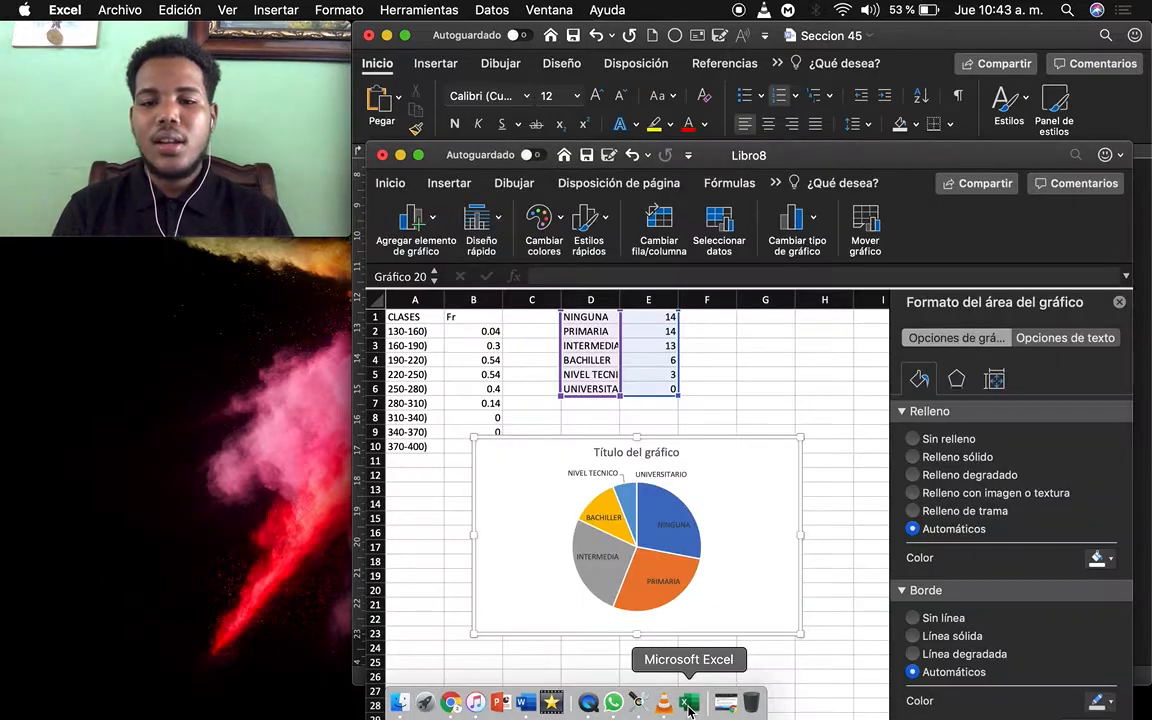
pyautogui.rightClick(689, 455)
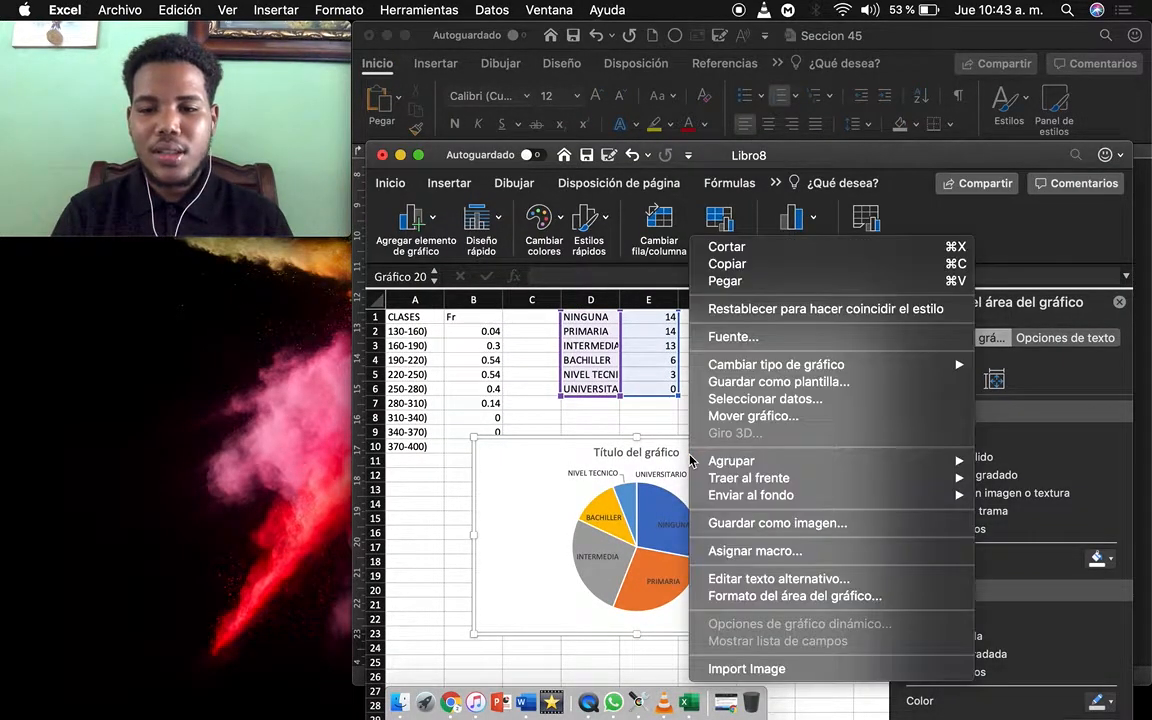
pyautogui.click(750, 265)
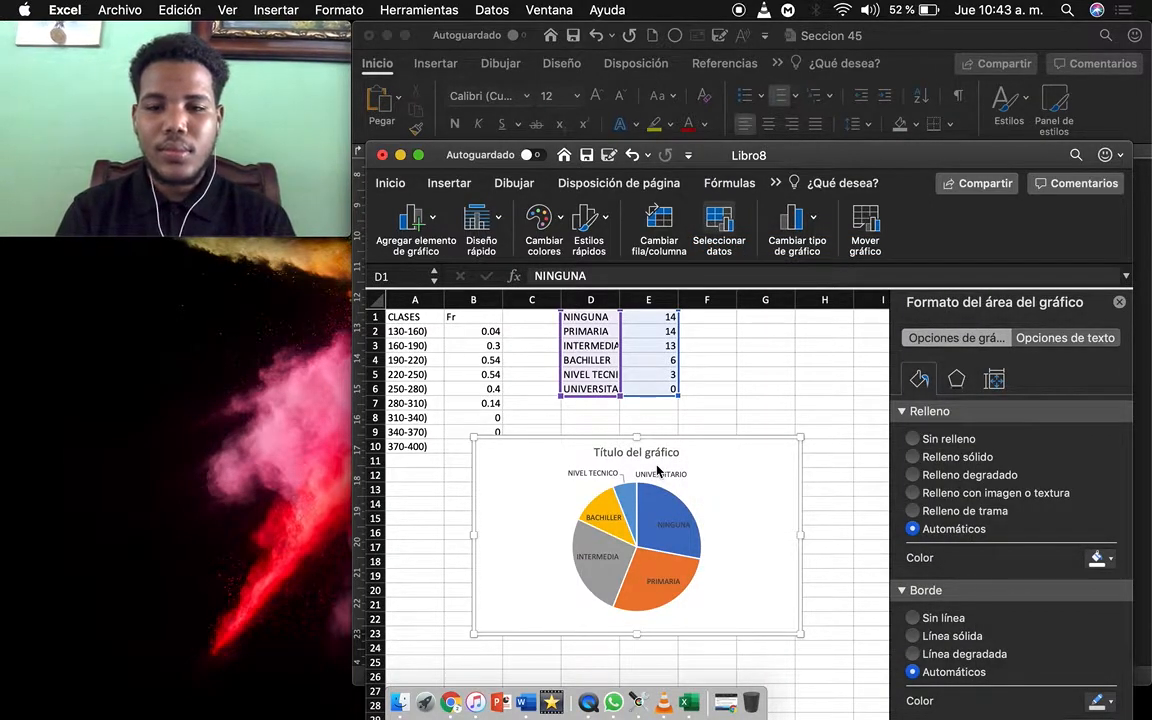
# Delete the pie chart and insert a 2-D clustered column chart from the CLASES and Fr data in A1:B10
pyautogui.press('Delete')
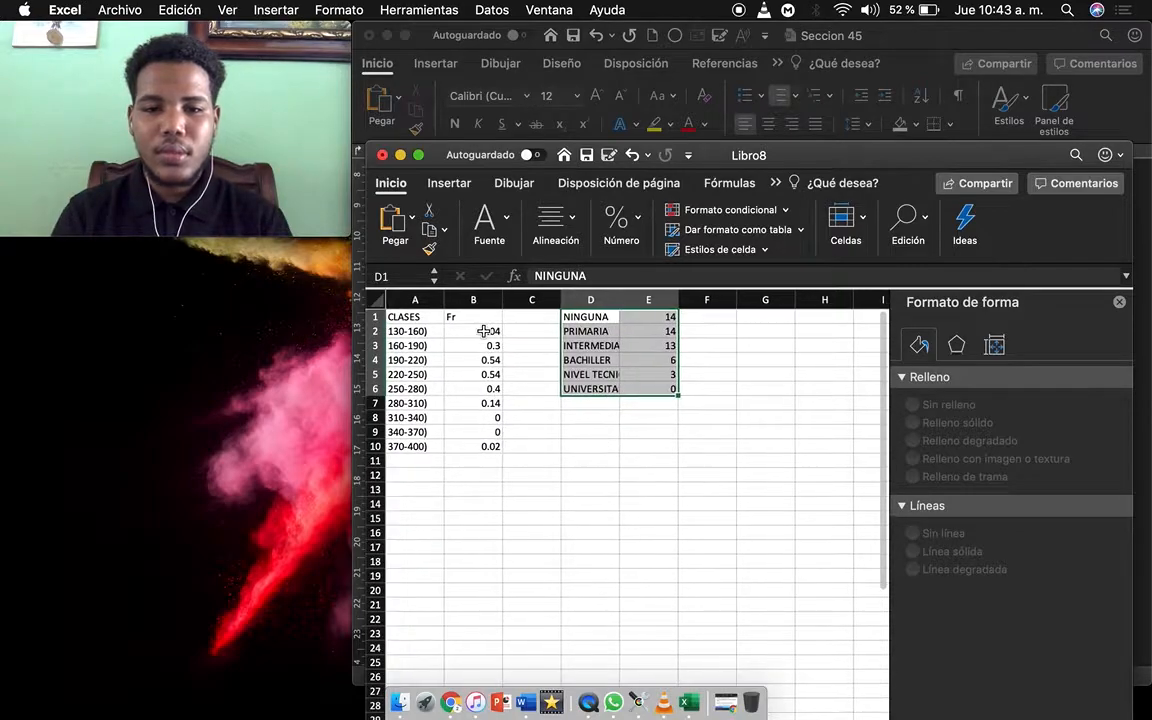
pyautogui.click(610, 464)
pyautogui.click(390, 316)
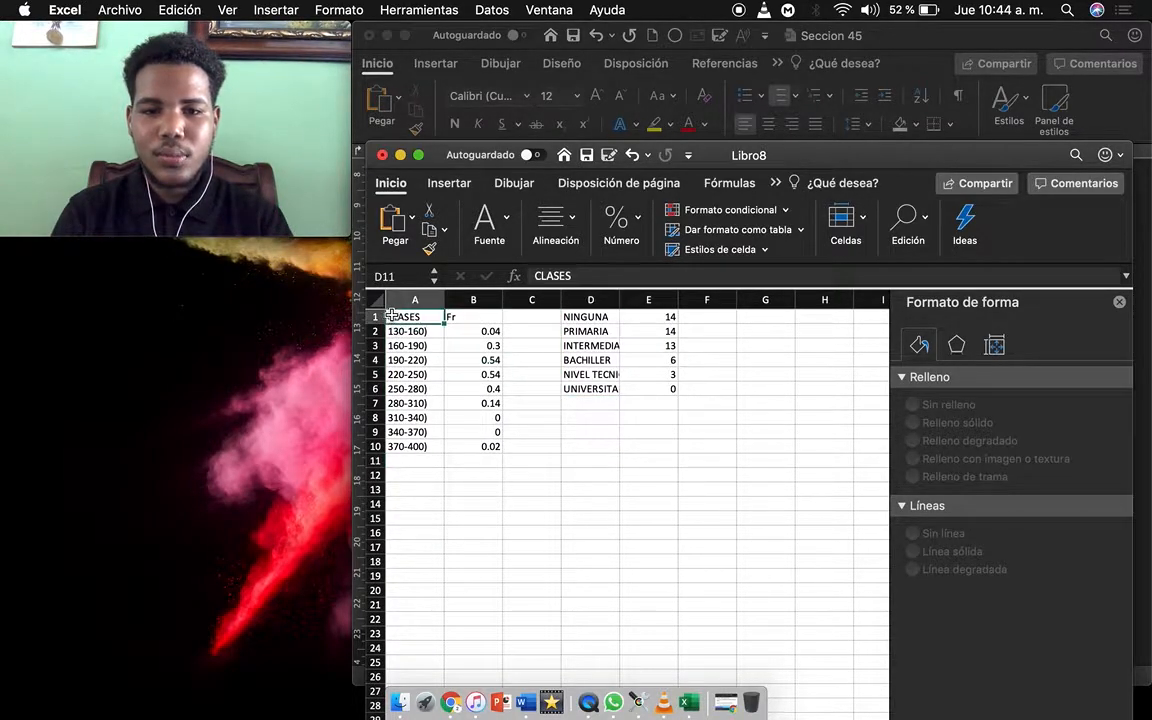
pyautogui.moveTo(434, 318); pyautogui.dragTo(487, 450)
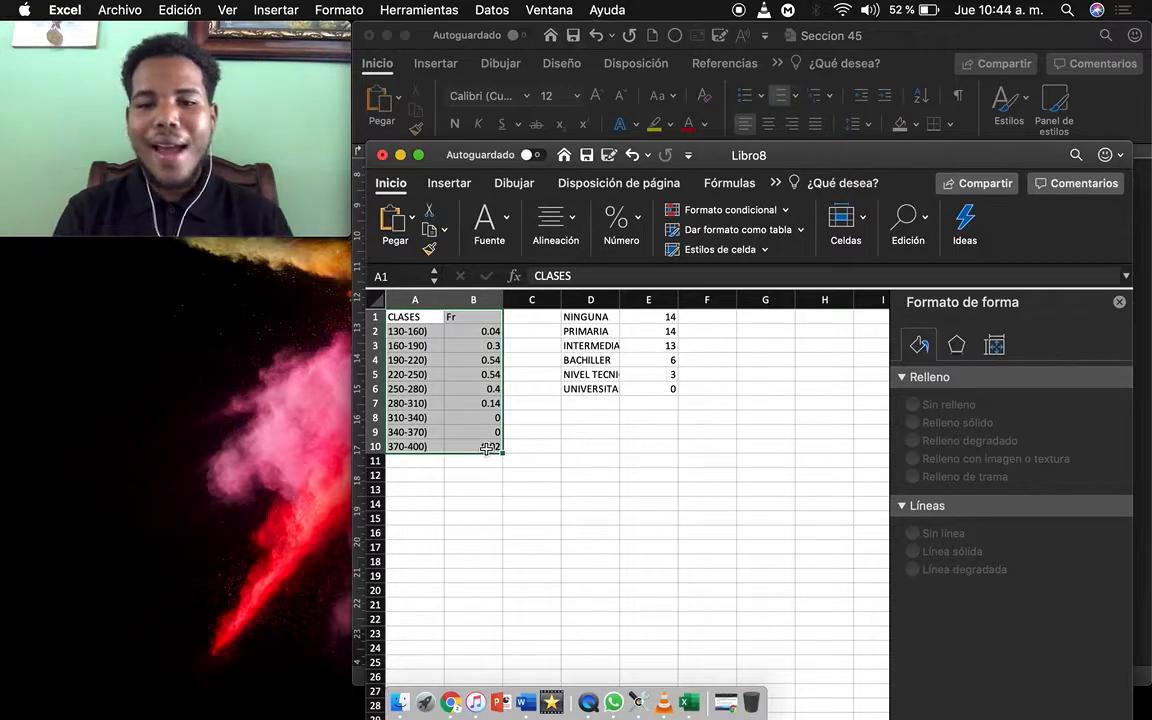
pyautogui.click(462, 190)
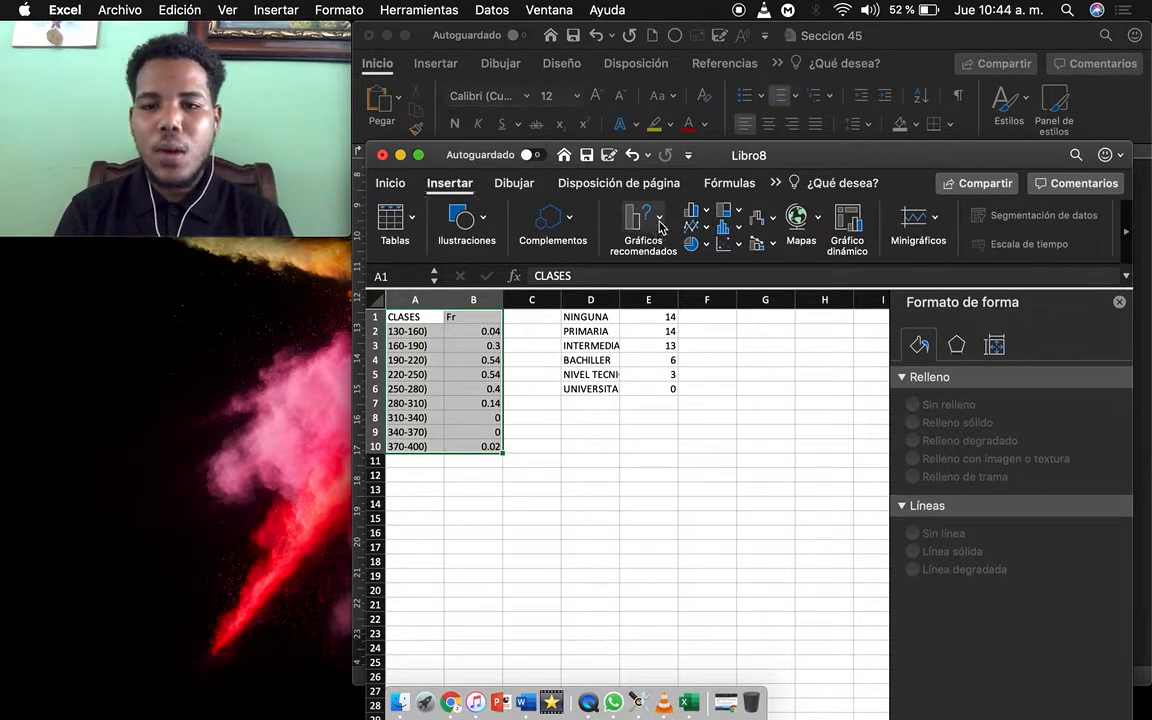
pyautogui.click(706, 215)
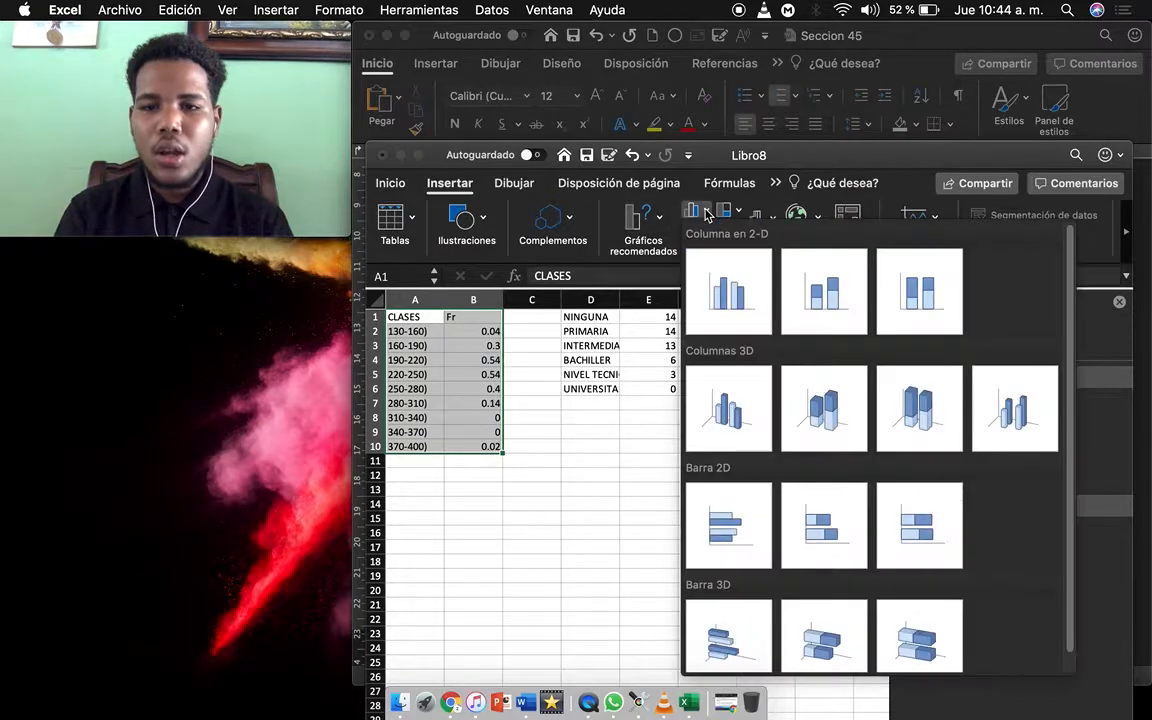
pyautogui.click(738, 283)
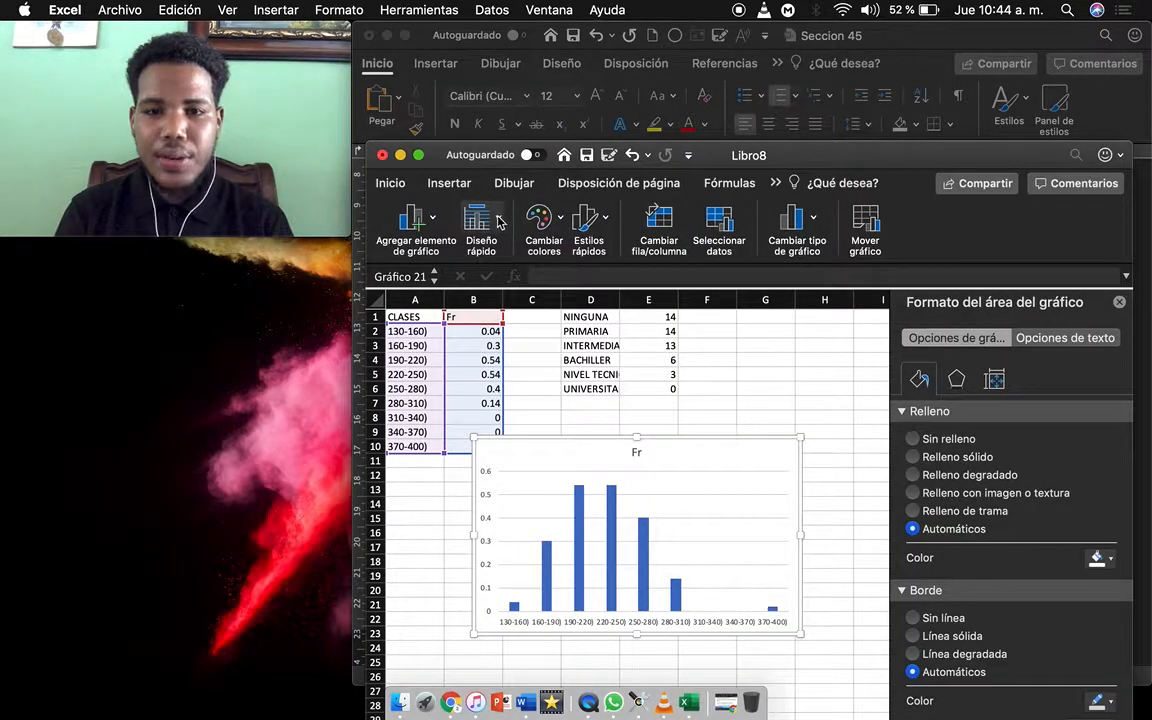
# Try quick layout Diseño 1 and the layout with data labels and a legend below on the Fr column chart
pyautogui.click(499, 221)
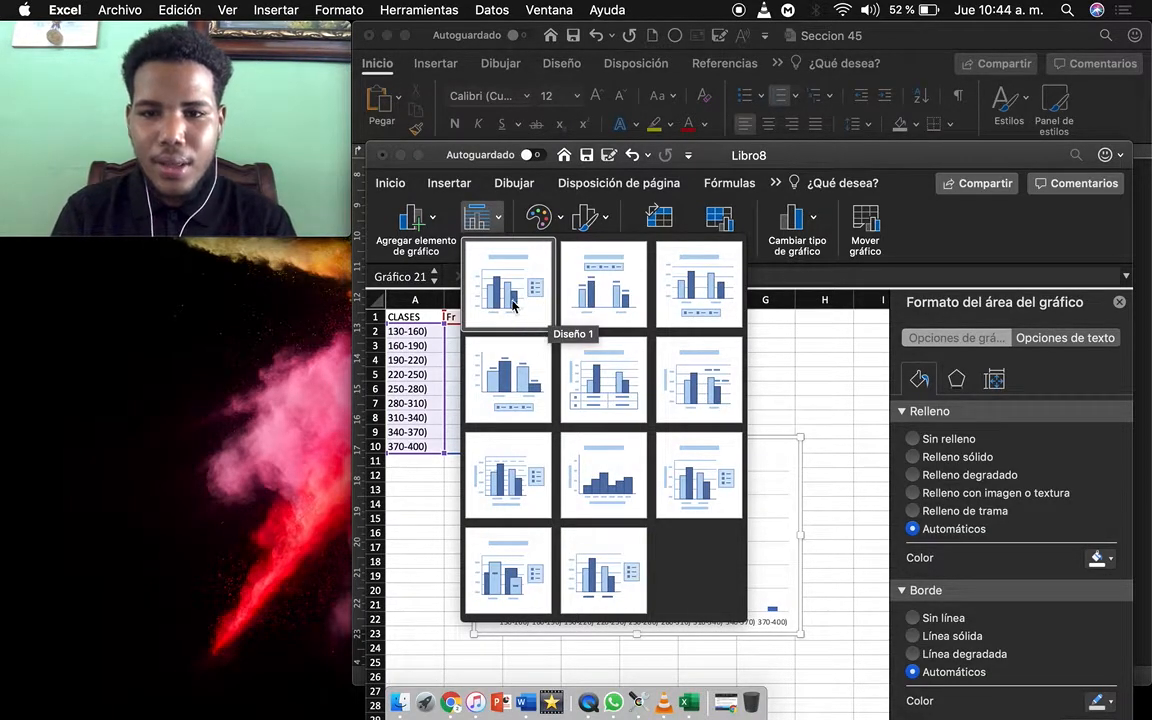
pyautogui.press('Escape')
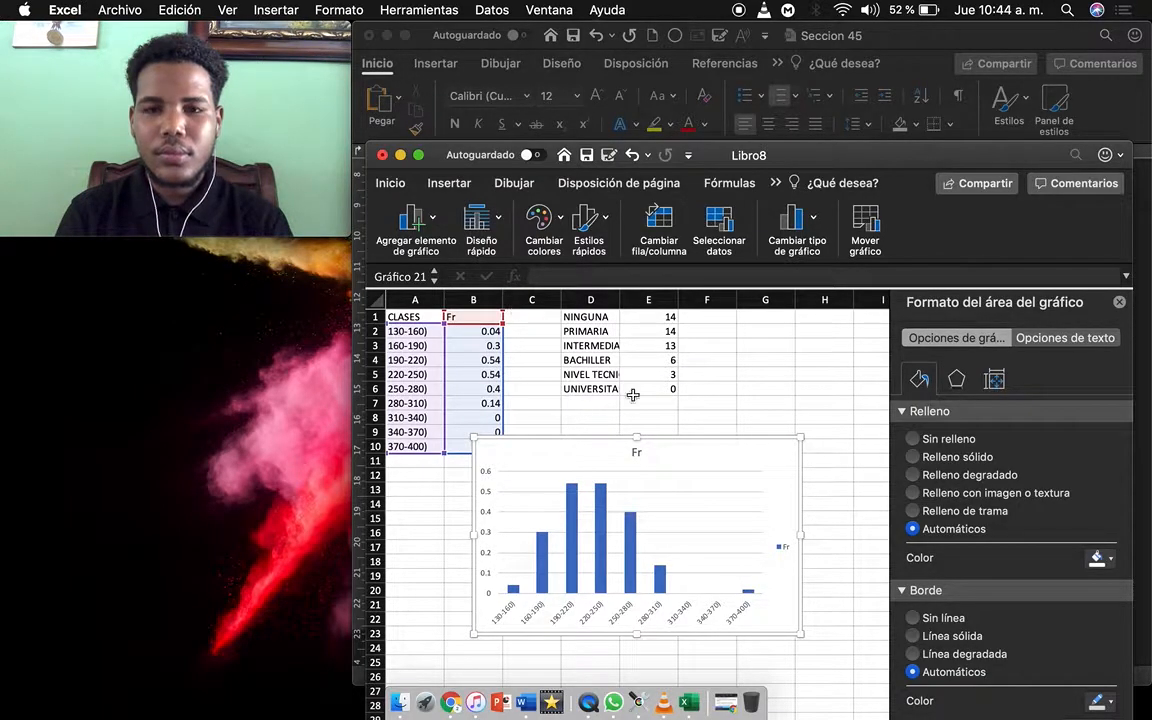
pyautogui.click(498, 220)
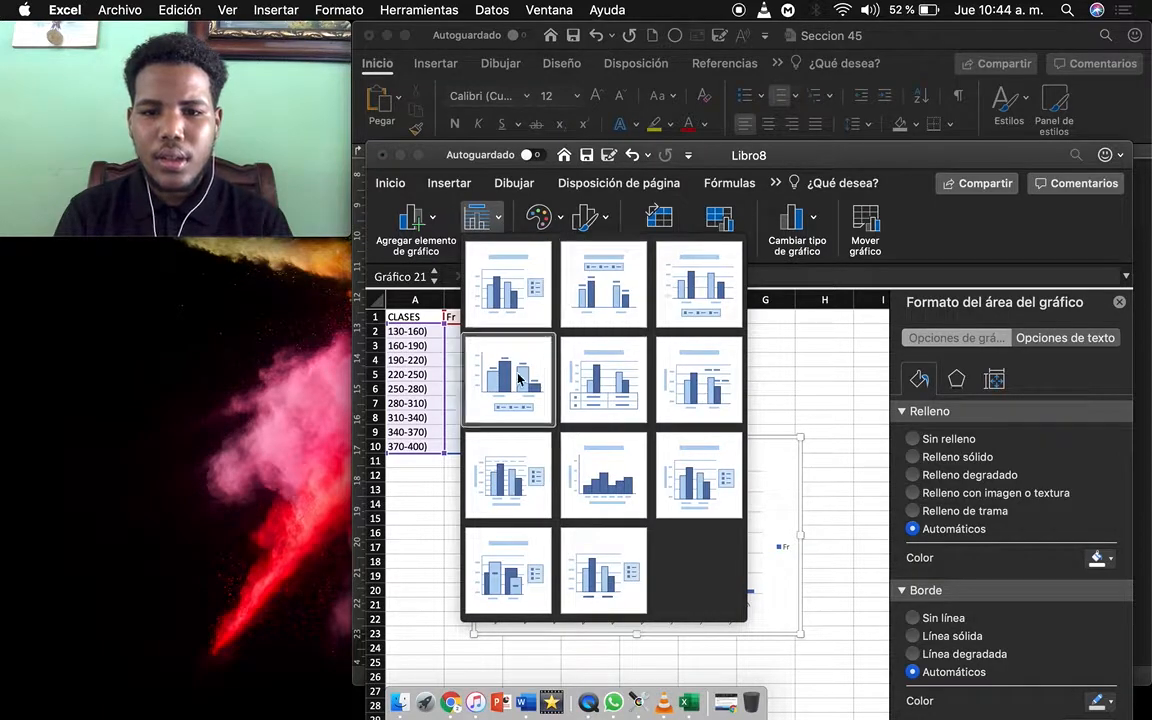
pyautogui.click(518, 379)
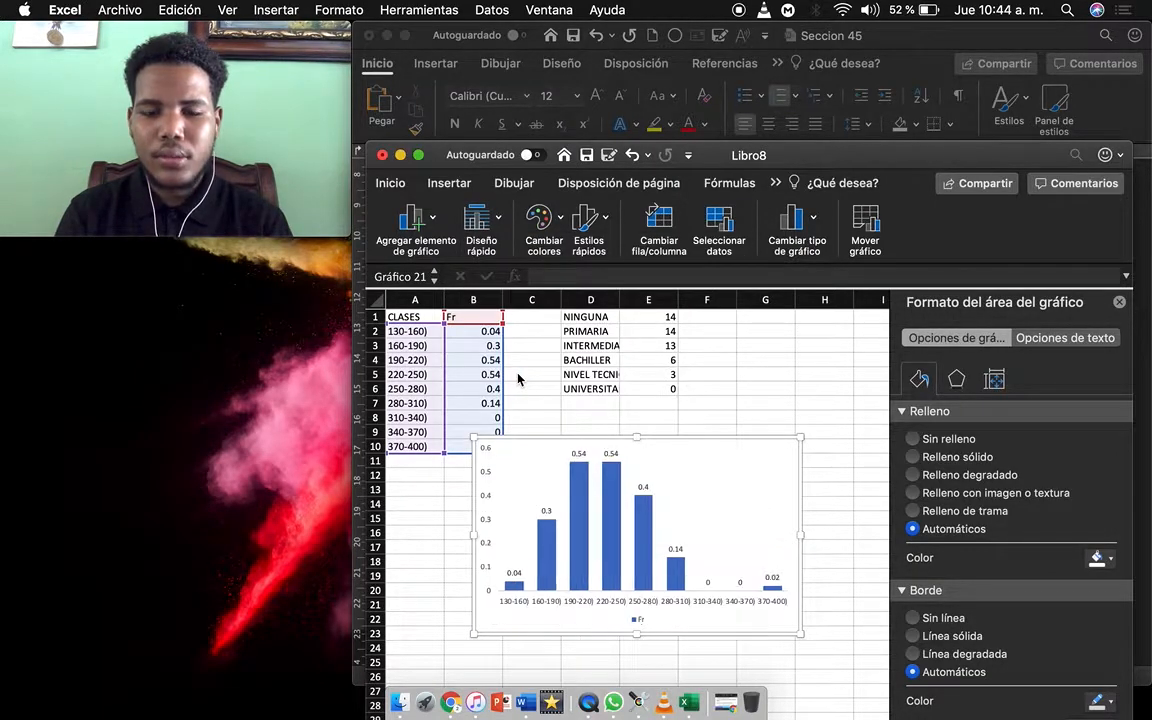
# Apply the quick layout with touching columns and axis titles to the Fr chart, and move the chart clear of the data table
pyautogui.click(499, 222)
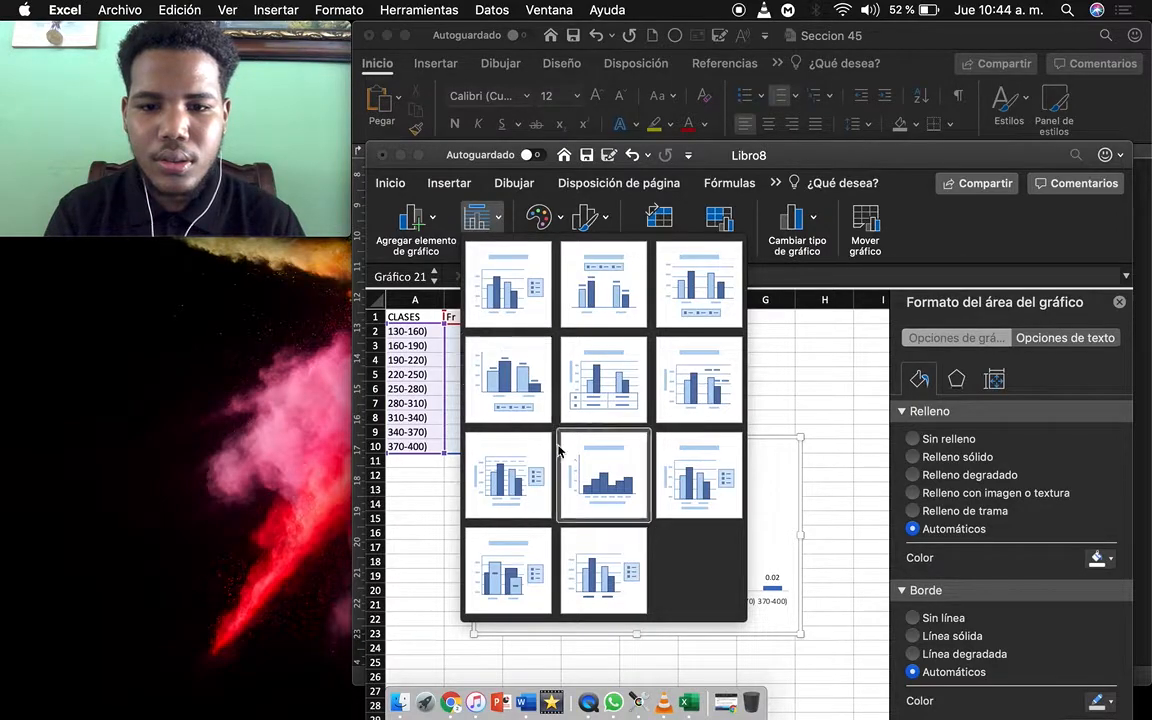
pyautogui.click(610, 493)
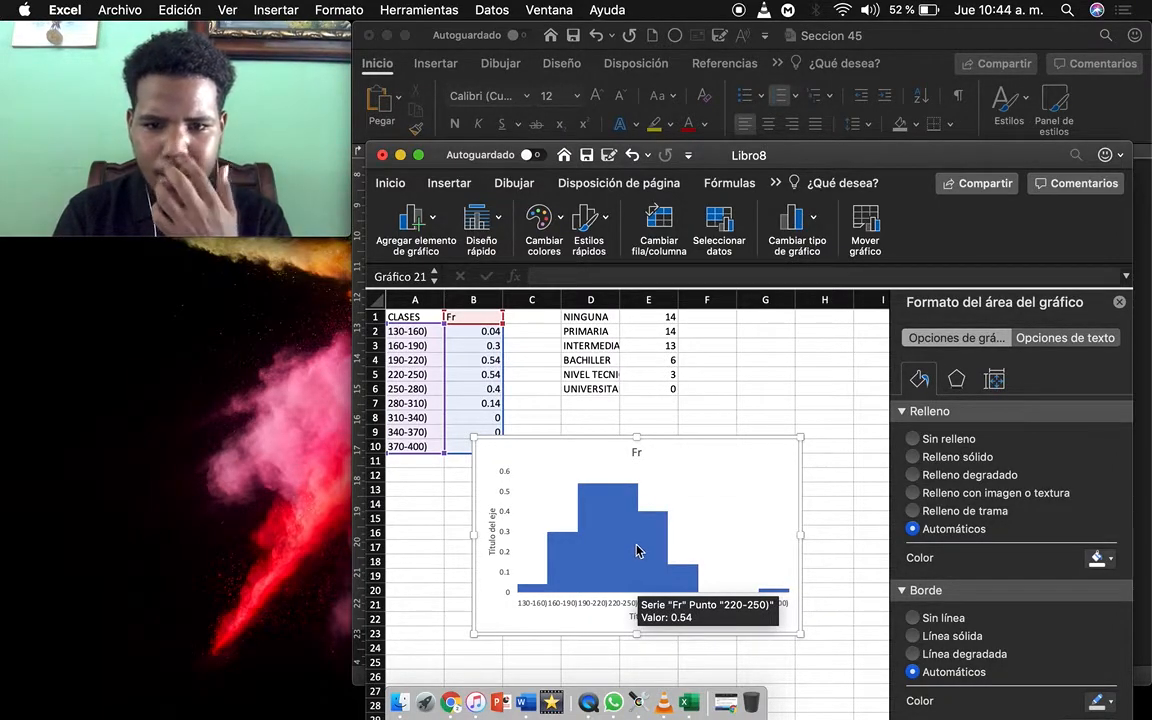
pyautogui.moveTo(537, 450); pyautogui.dragTo(567, 470)
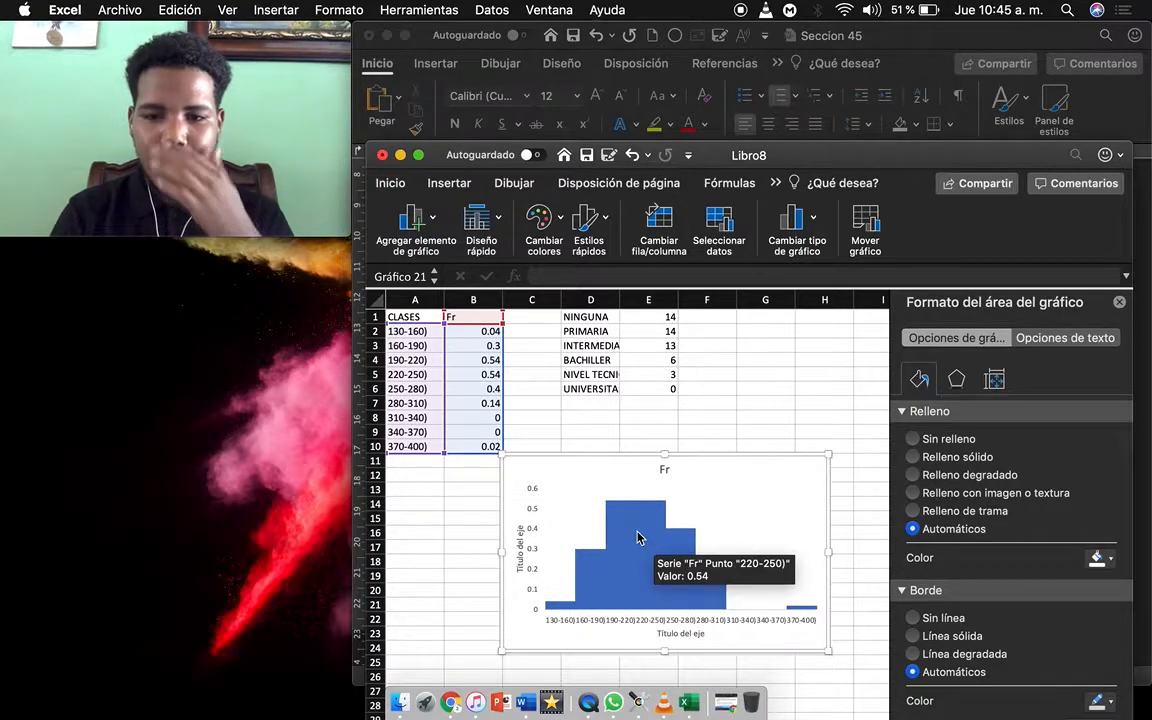
# Give the Fr series columns a solid black border line
pyautogui.rightClick(638, 495)
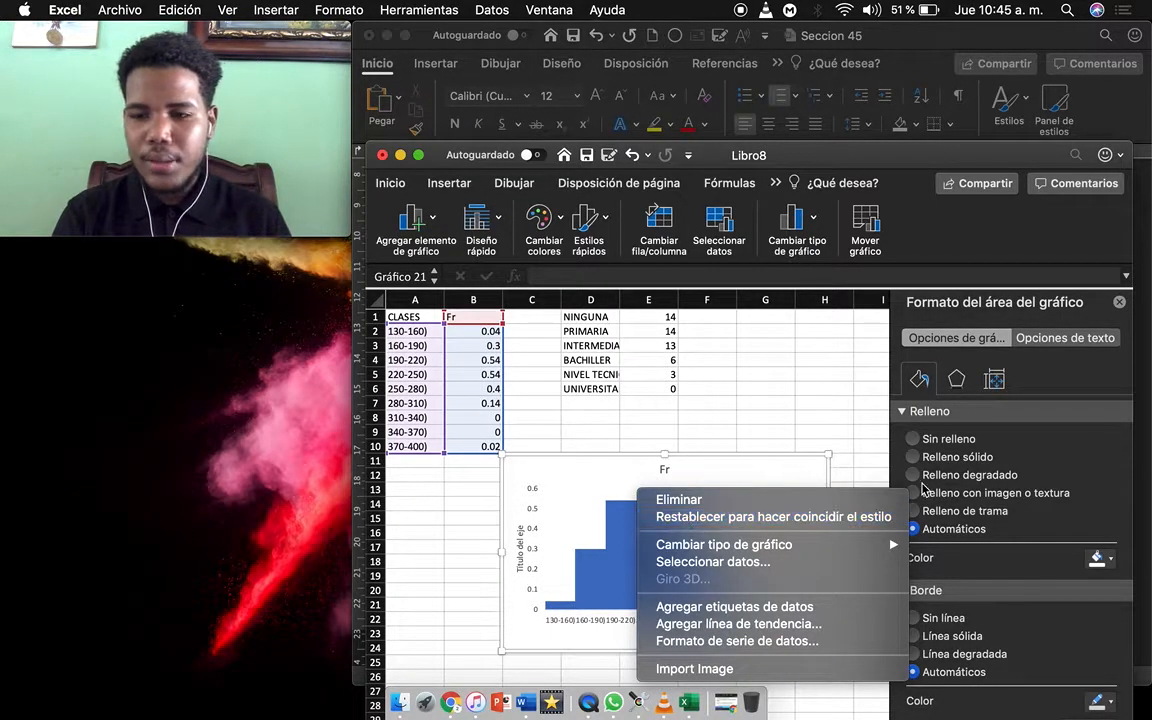
pyautogui.click(758, 463)
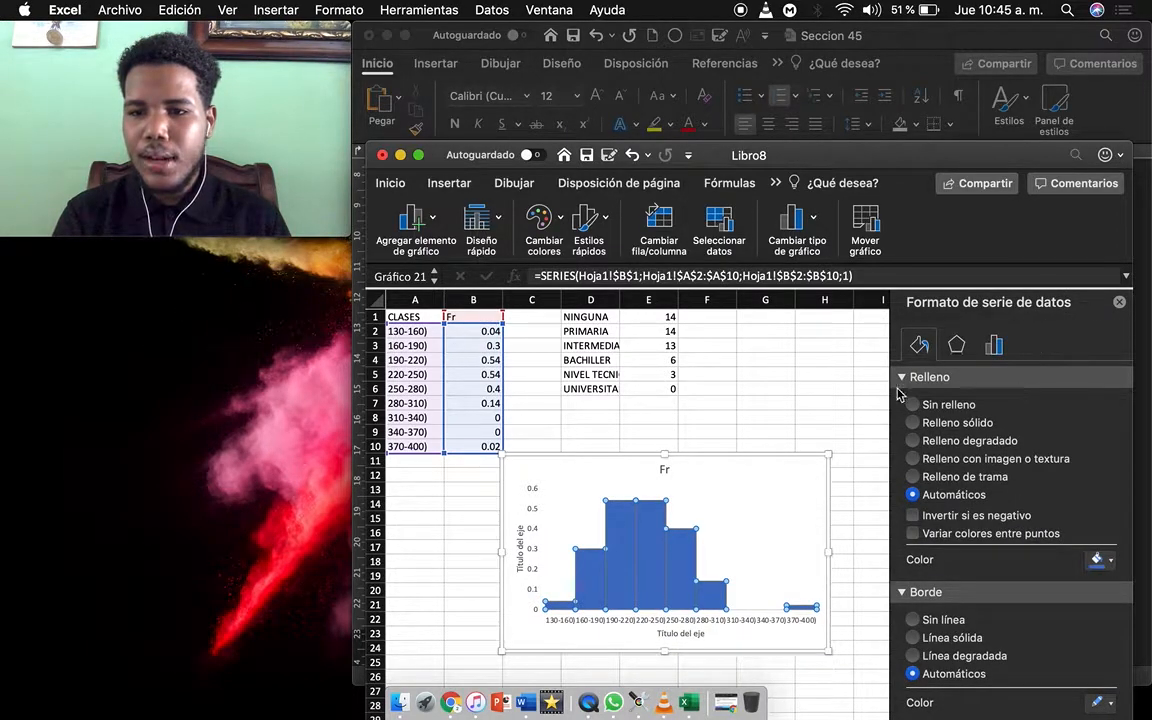
pyautogui.click(903, 377)
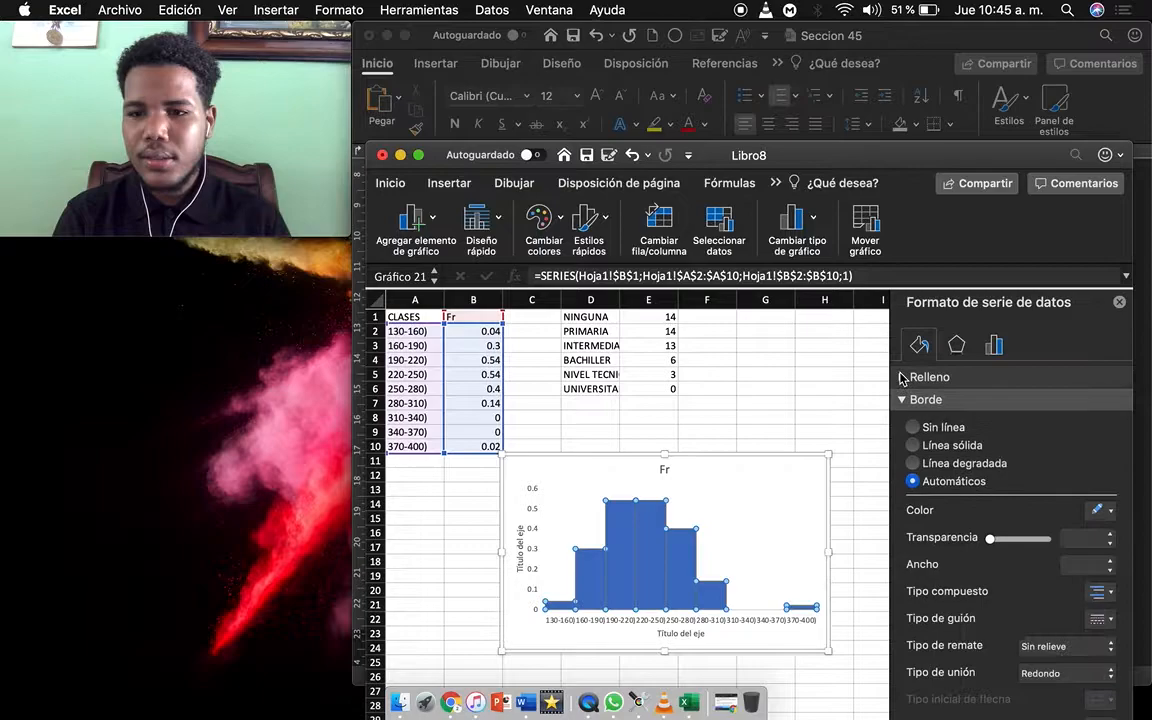
pyautogui.click(957, 346)
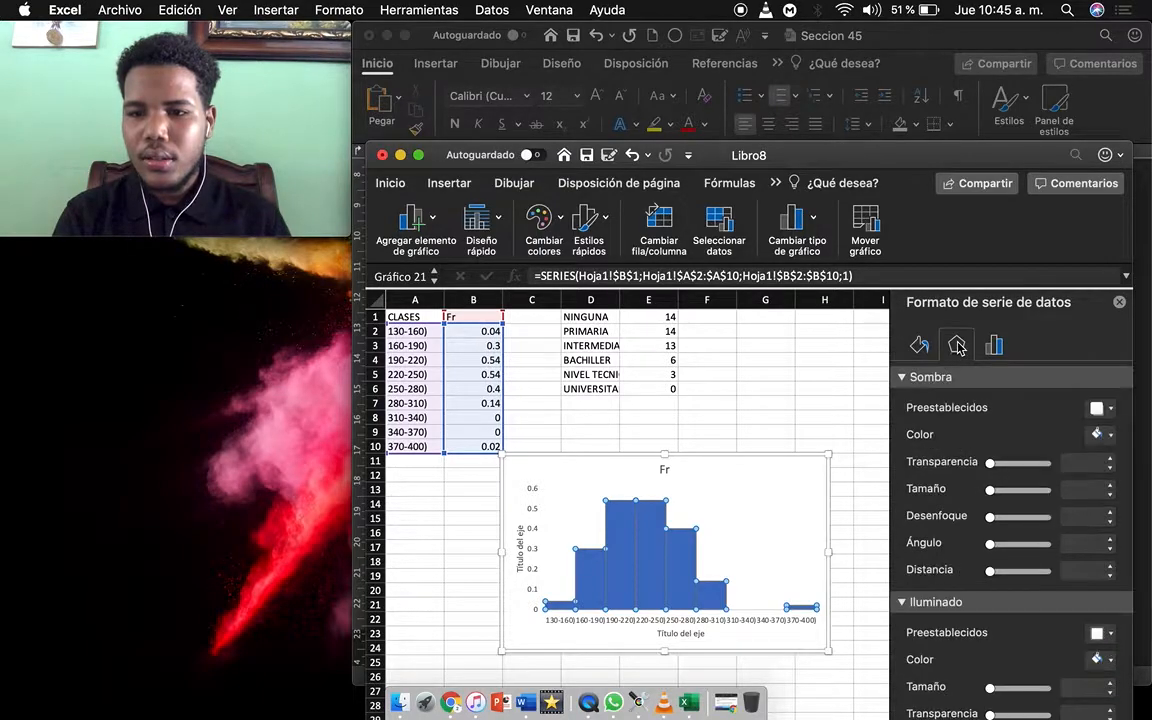
pyautogui.click(918, 346)
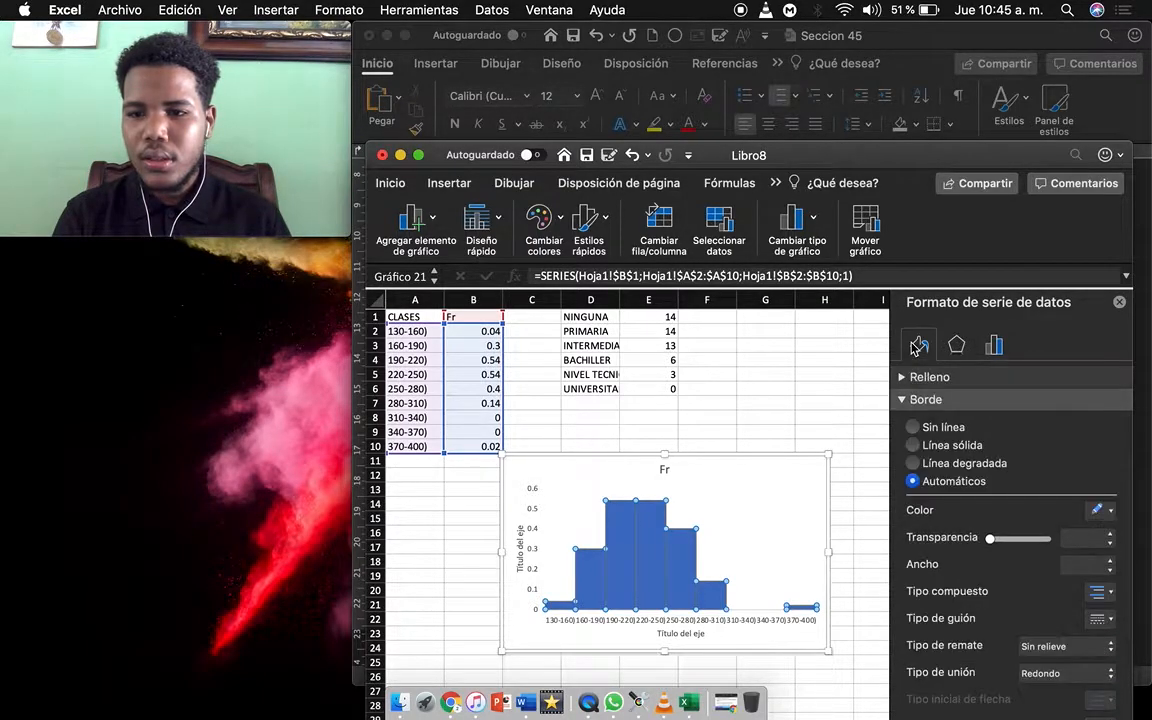
pyautogui.click(913, 446)
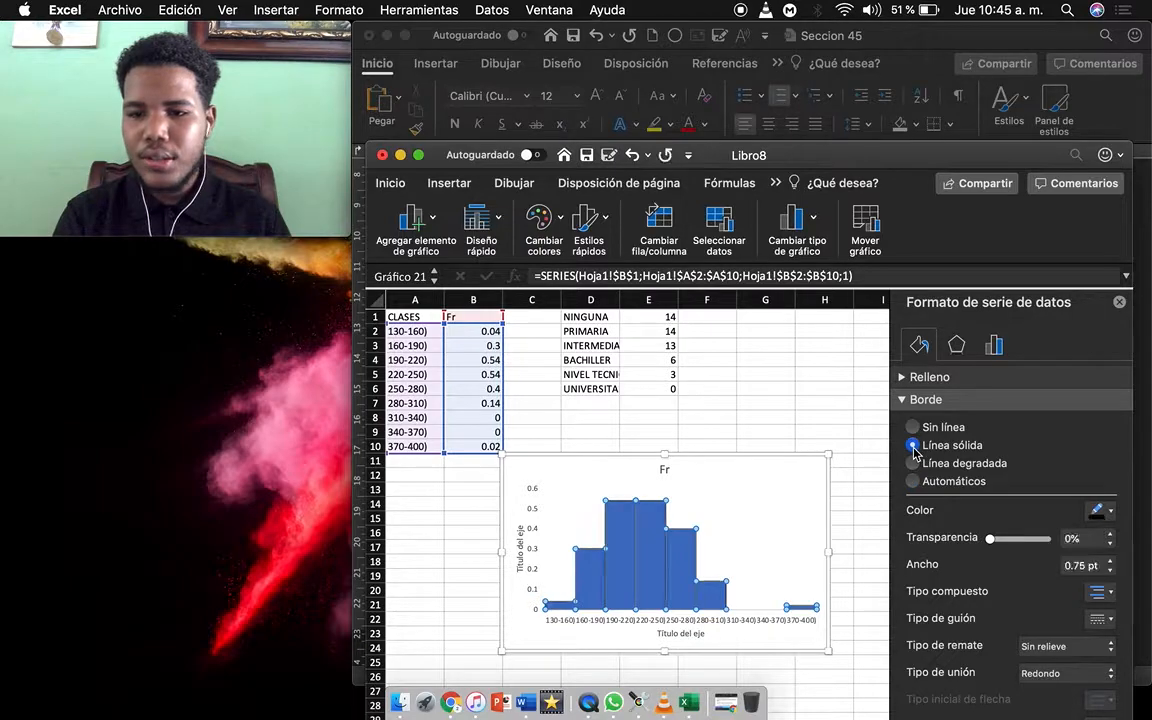
pyautogui.click(1107, 514)
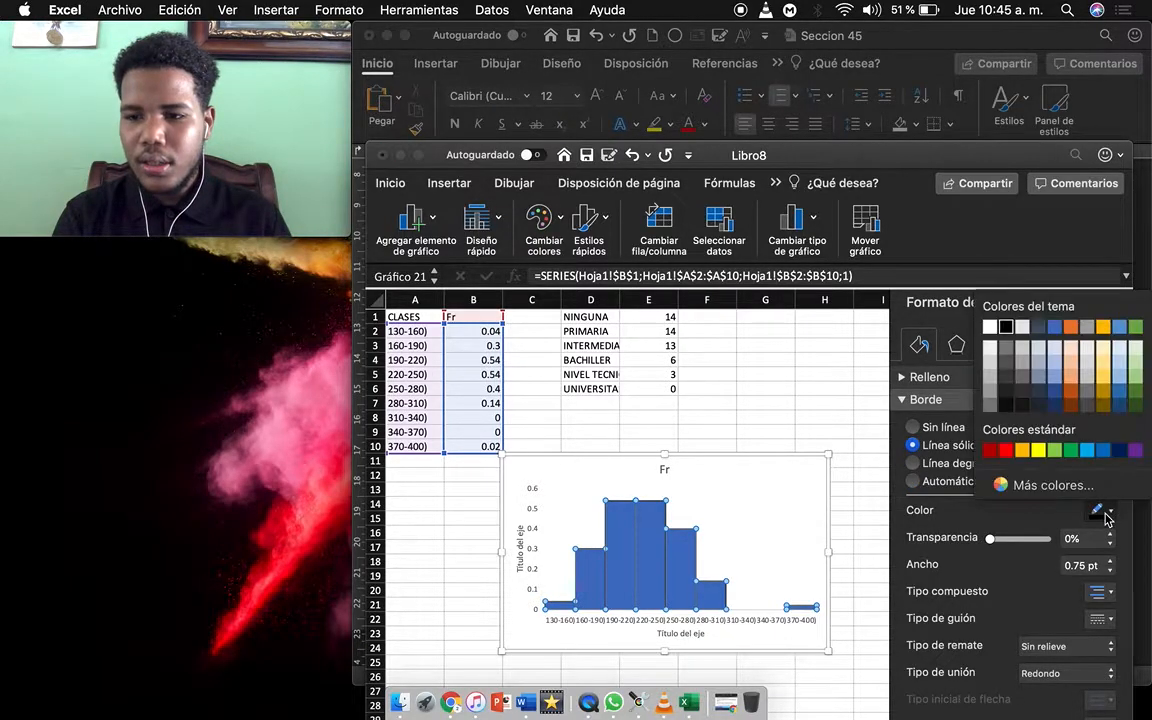
pyautogui.click(1006, 328)
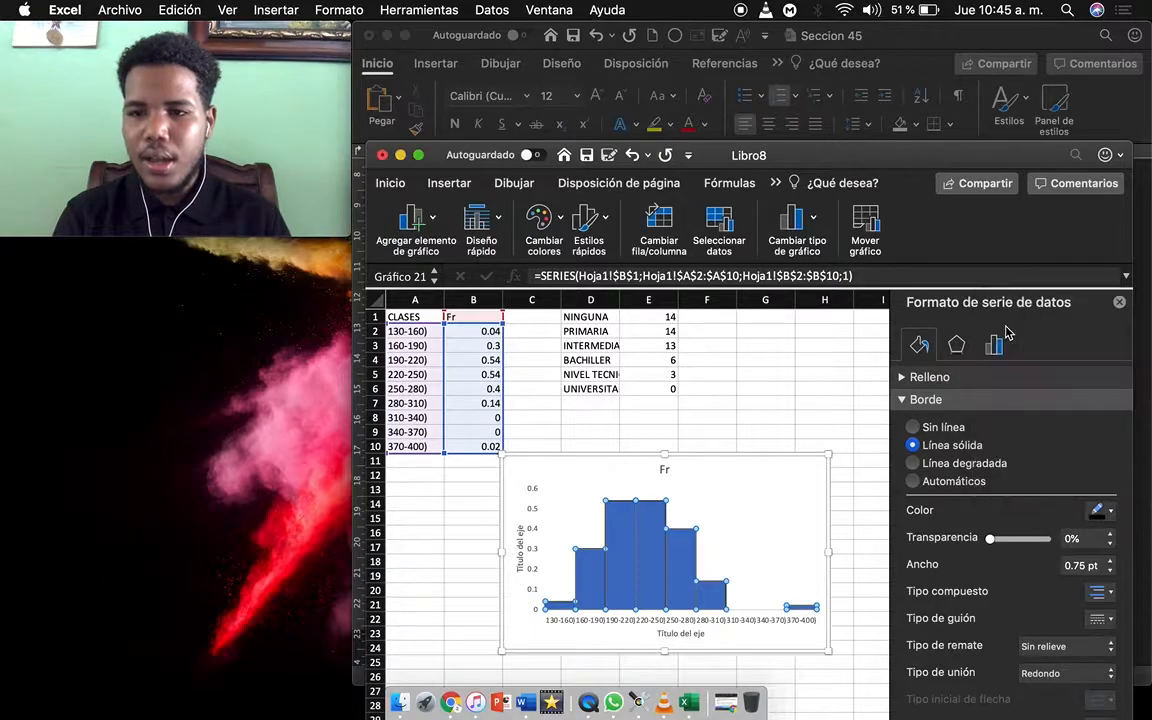
pyautogui.click(779, 401)
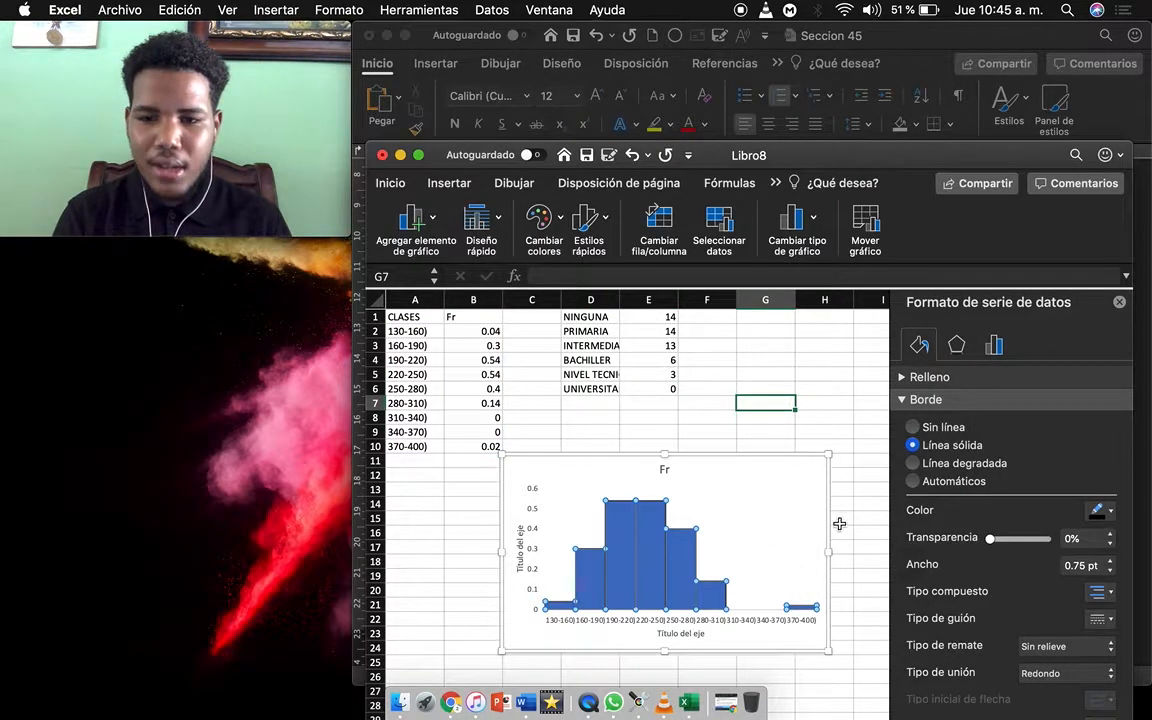
pyautogui.click(490, 546)
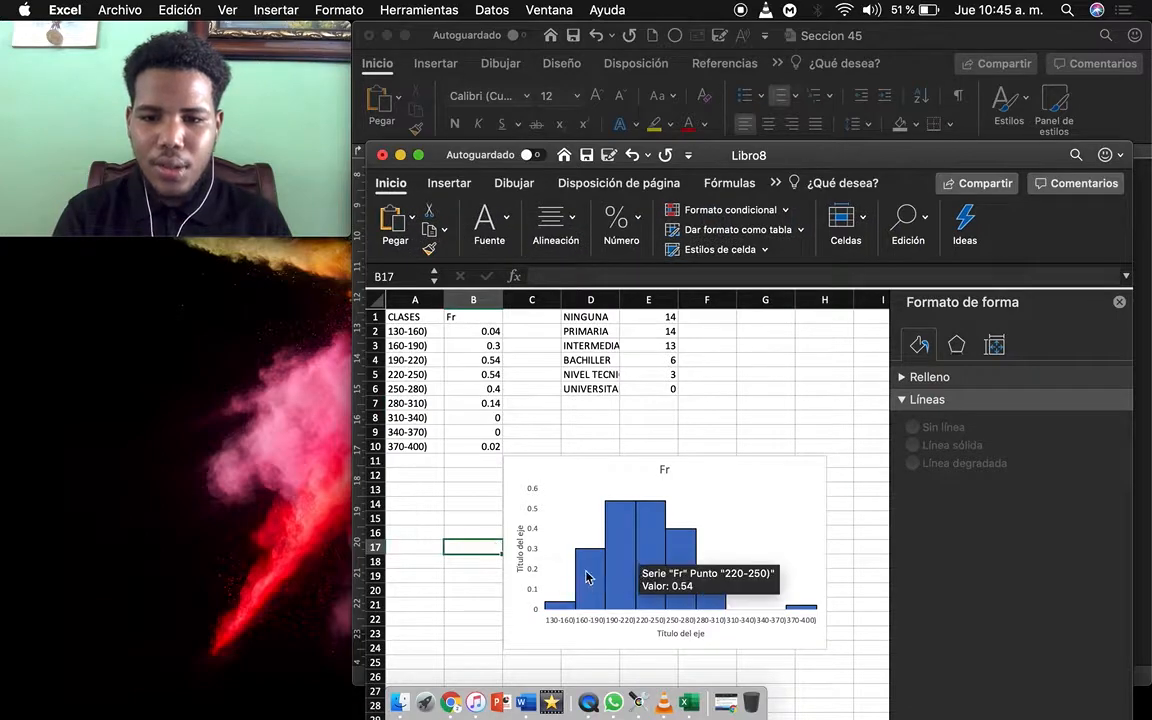
# Copy the whole Fr histogram chart
pyautogui.rightClick(684, 507)
pyautogui.click(607, 459)
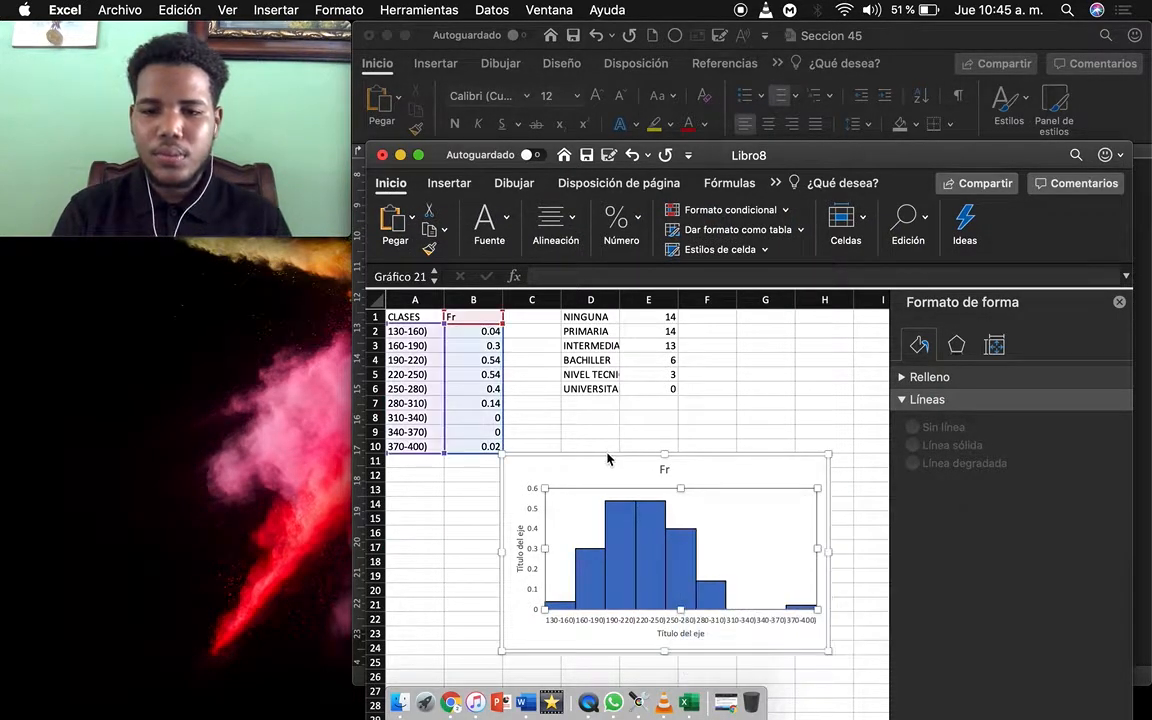
pyautogui.rightClick(614, 471)
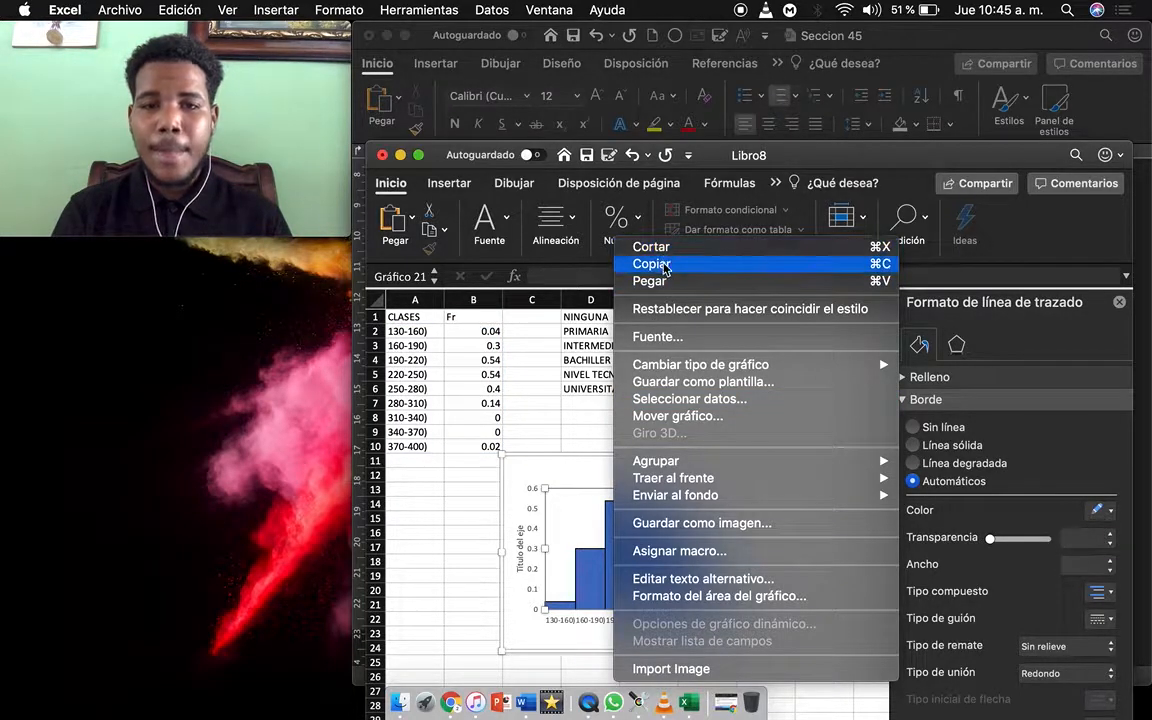
pyautogui.click(652, 264)
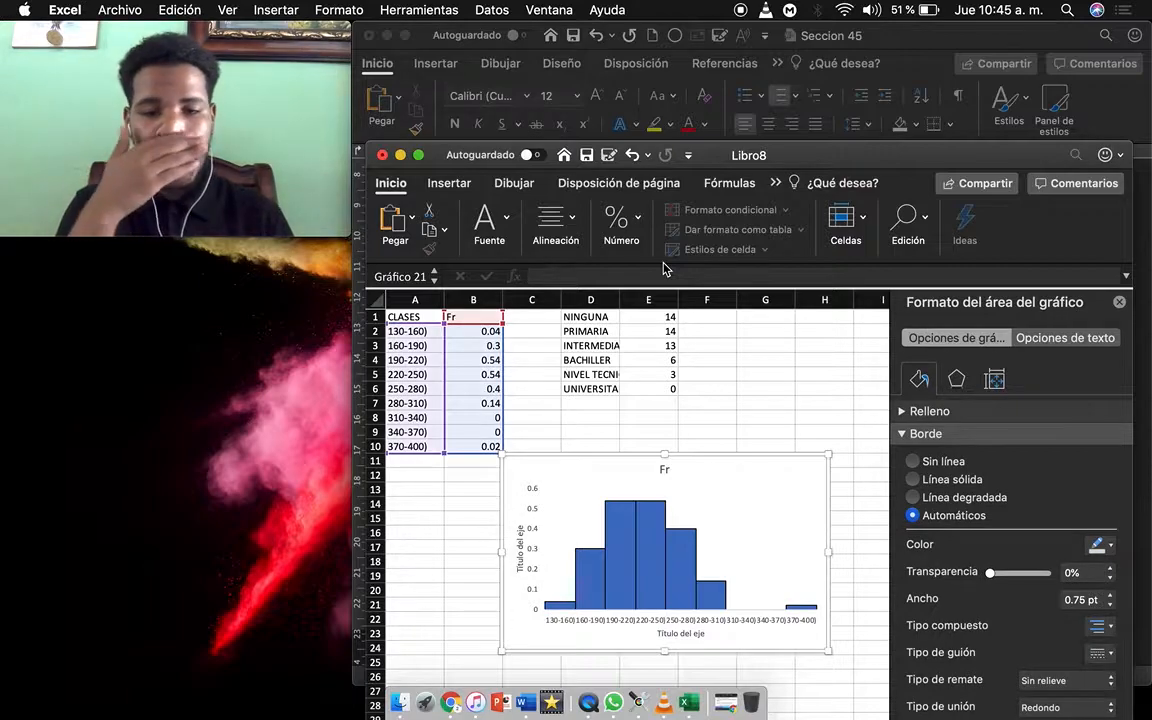
# Switch to the Seccion 45 document in Word and add an unnumbered blank line below the histogram and ojiva instruction
pyautogui.click(561, 63)
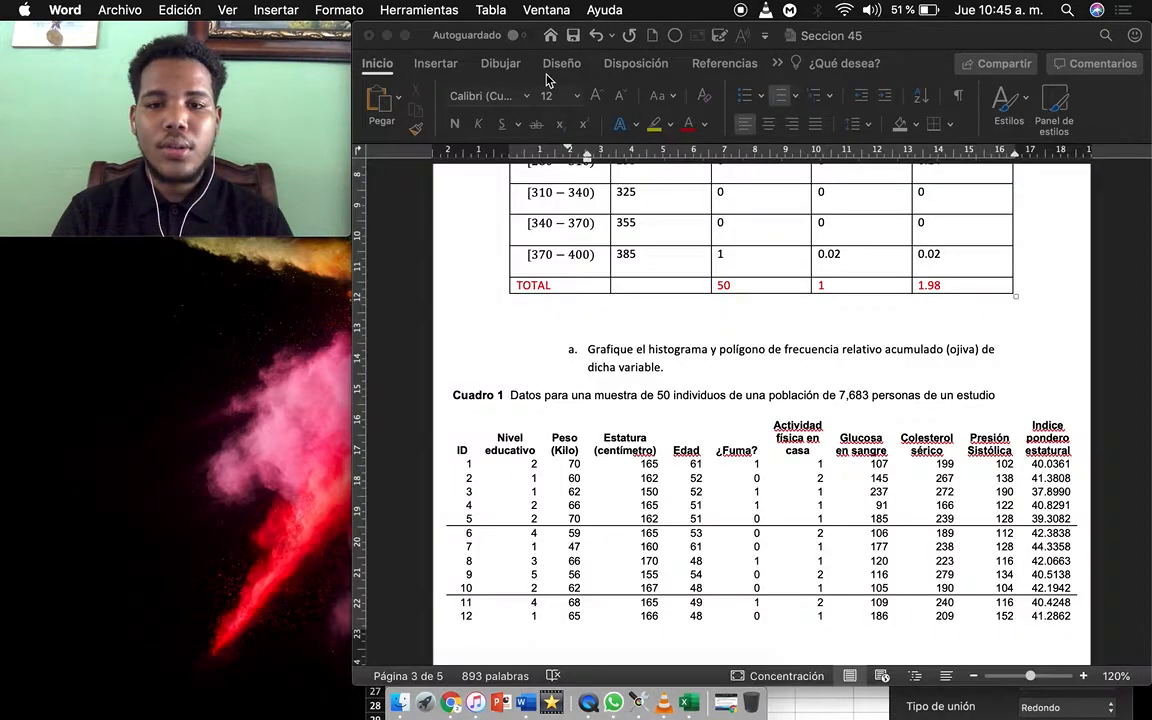
pyautogui.scroll(-2, 631, 310)
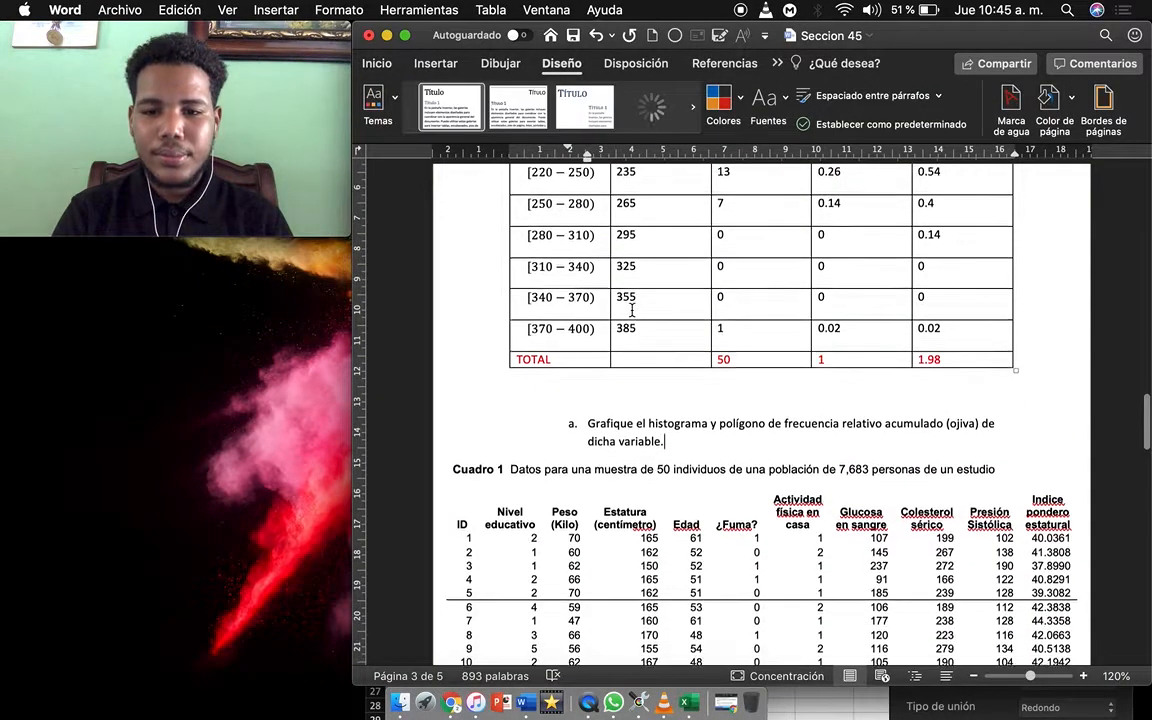
pyautogui.click(686, 441)
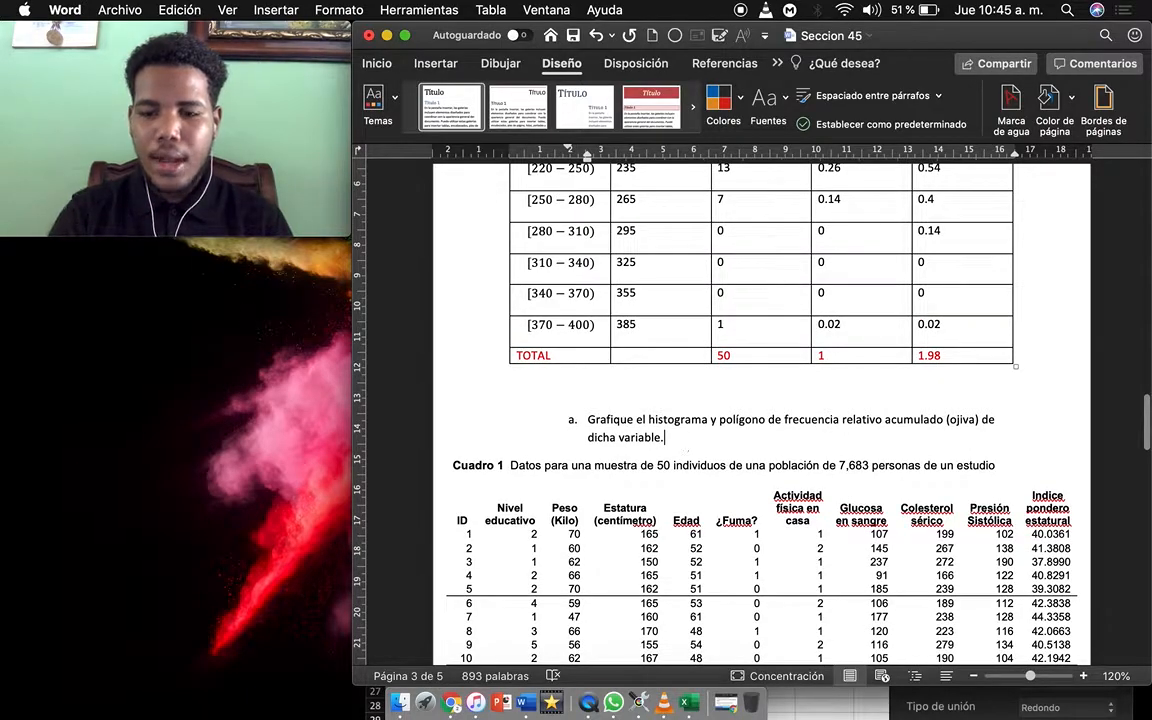
pyautogui.press('Return')
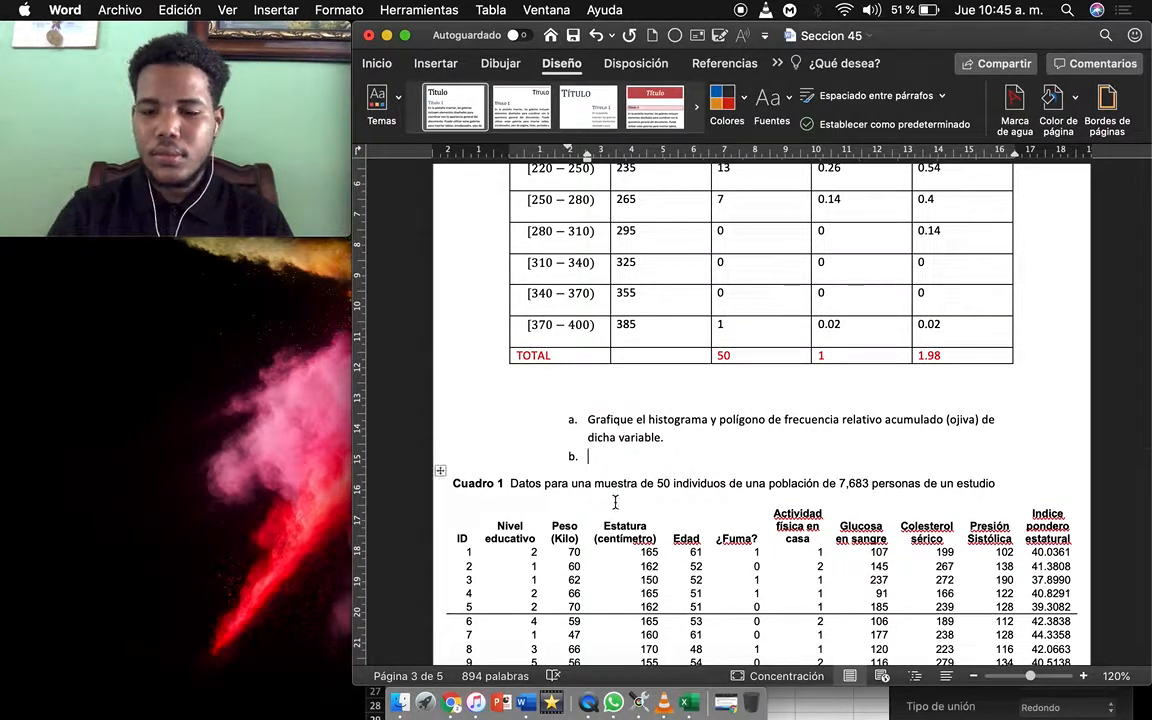
pyautogui.press('BackSpace')
pyautogui.press('BackSpace')
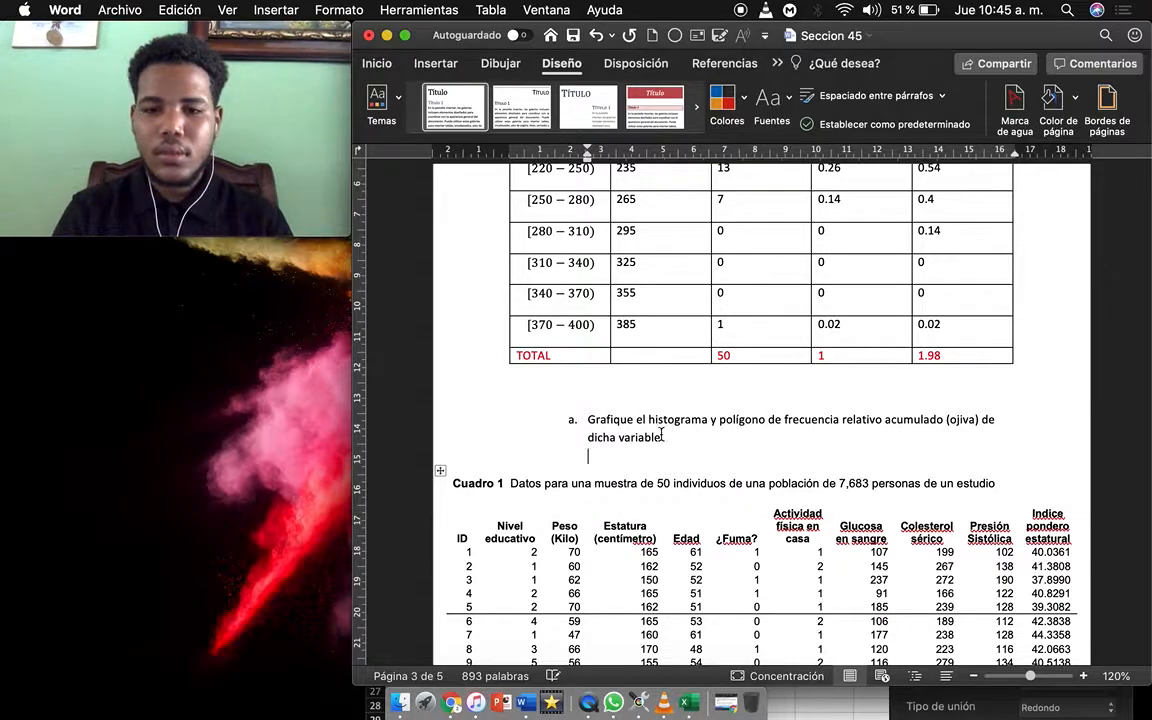
# Paste the Fr histogram on the blank line below the instruction and review it
pyautogui.rightClick(604, 462)
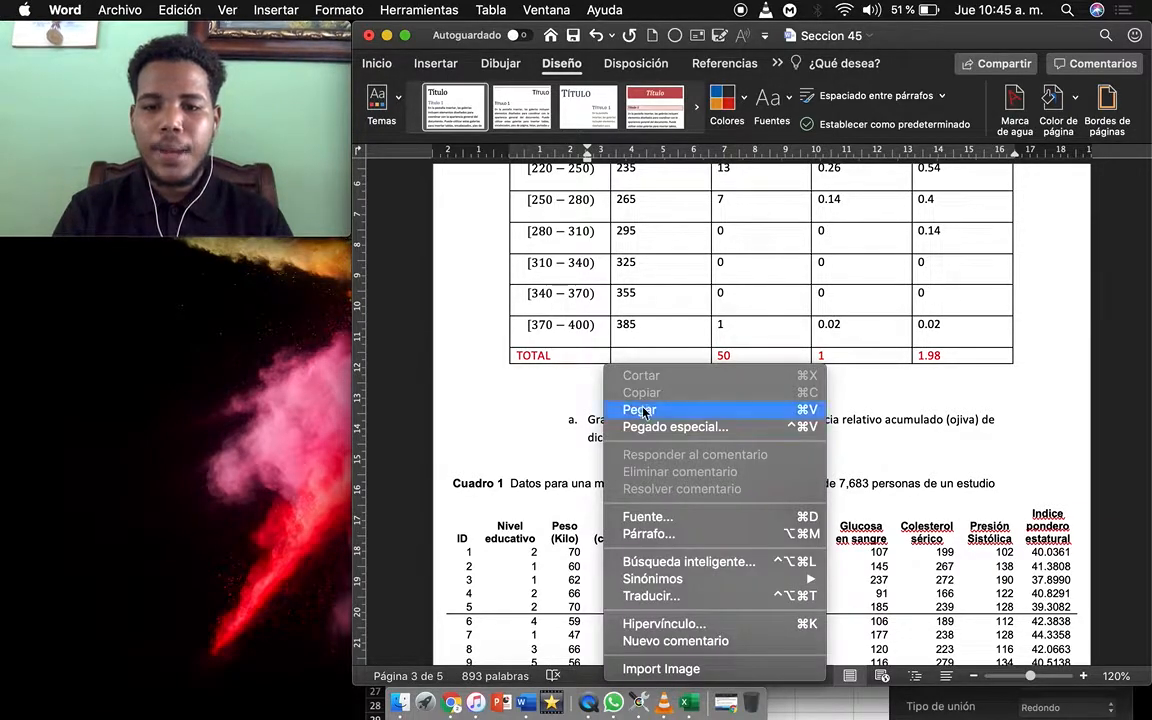
pyautogui.click(643, 412)
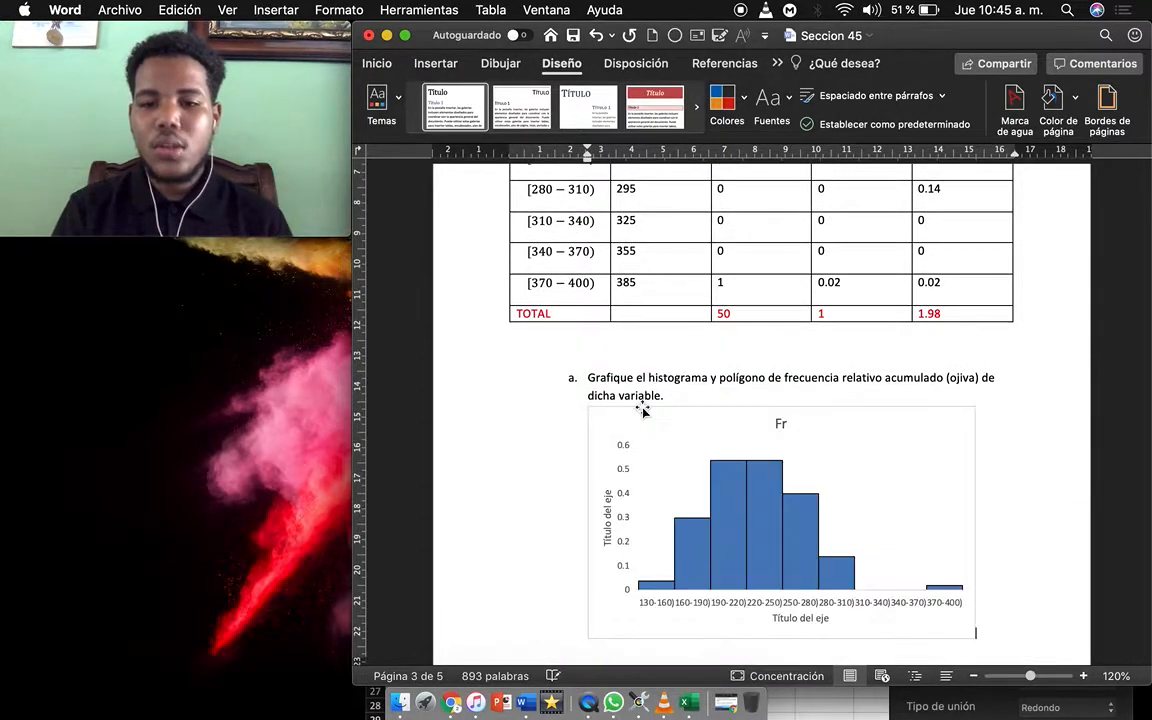
pyautogui.moveTo(775, 535)
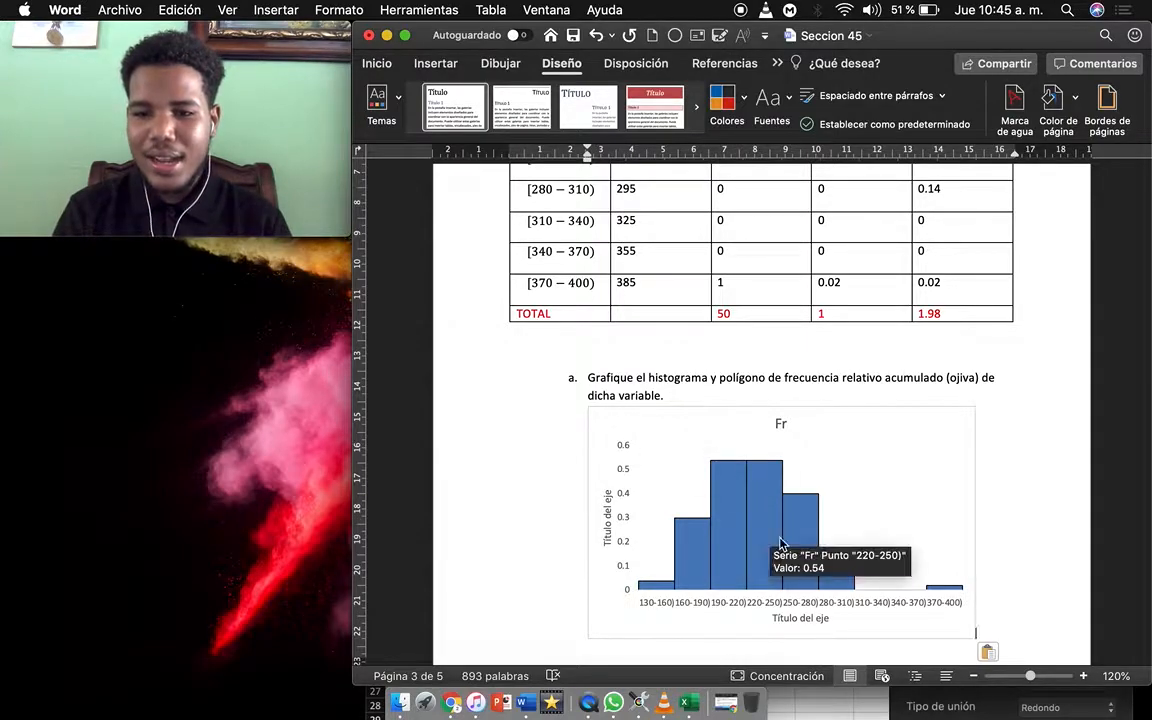
pyautogui.scroll(-3, 778, 540)
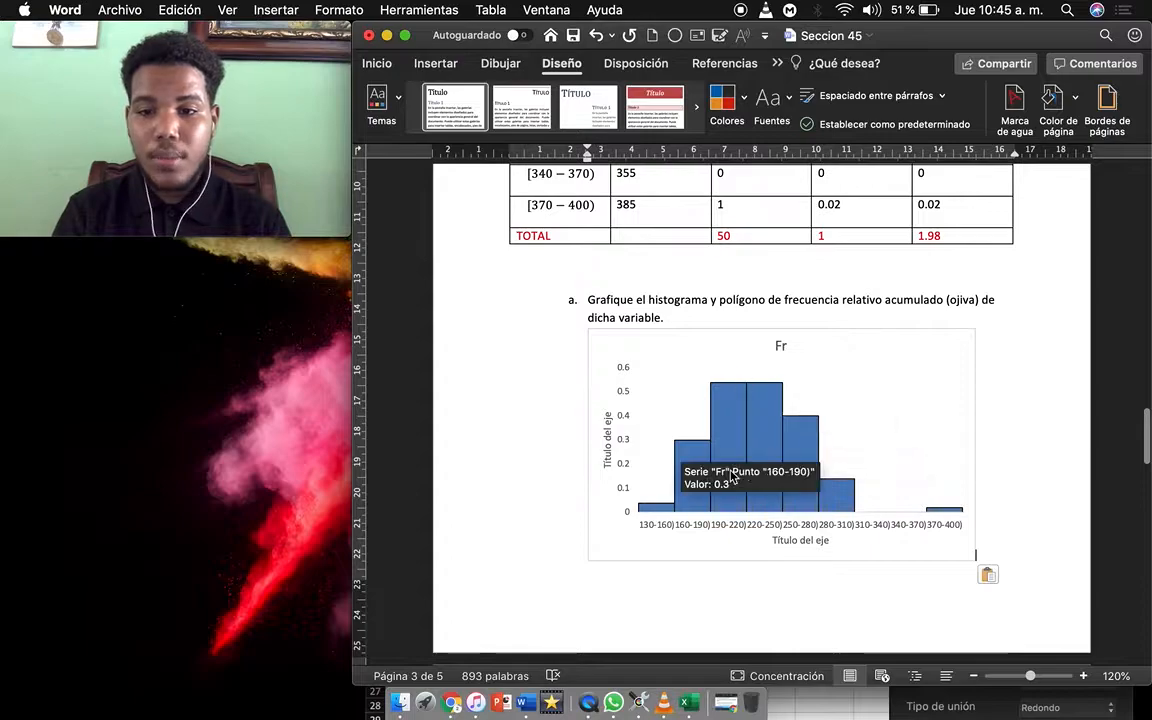
# Move the pasted Fr histogram's left indent to about 1 cm and widen the chart to slightly past the right text margin
pyautogui.moveTo(746, 447)
pyautogui.scroll(-1, 746, 447)
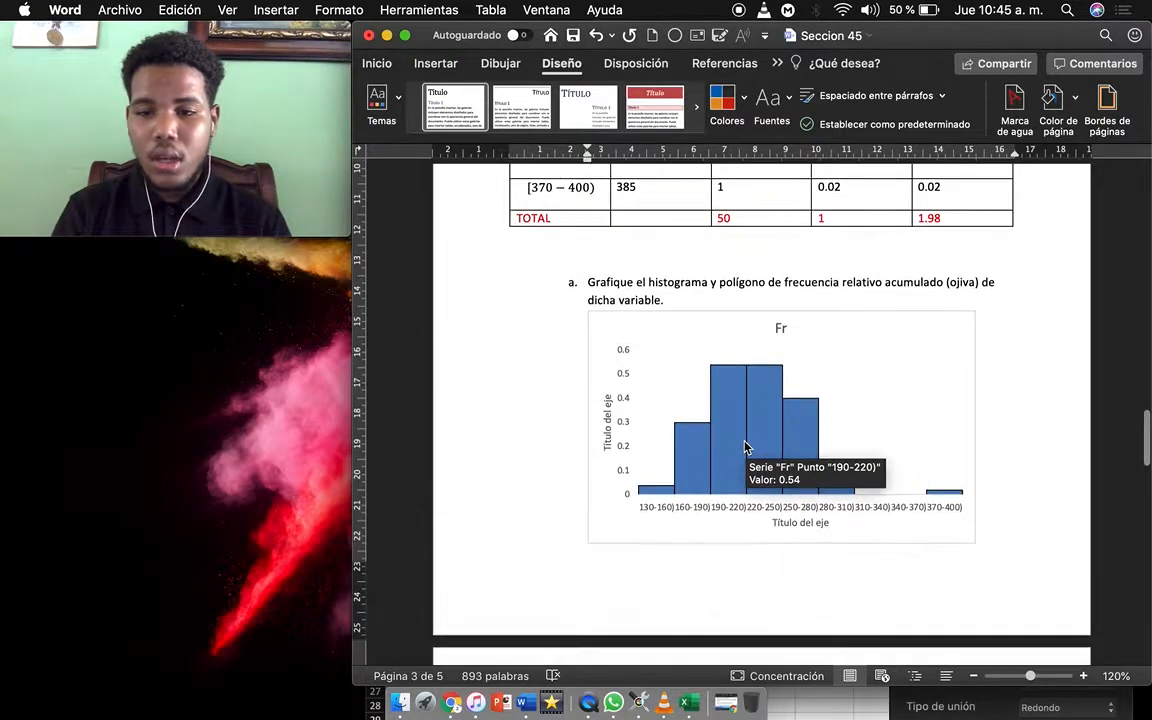
pyautogui.click(973, 400)
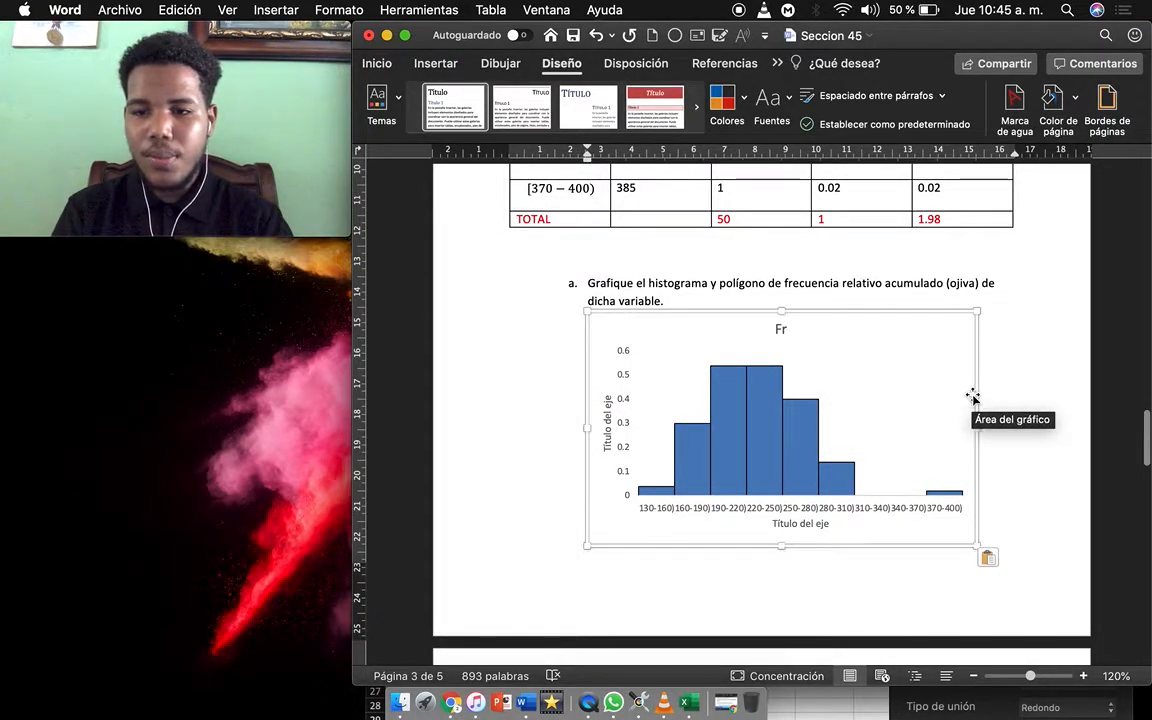
pyautogui.moveTo(569, 426); pyautogui.dragTo(541, 428)
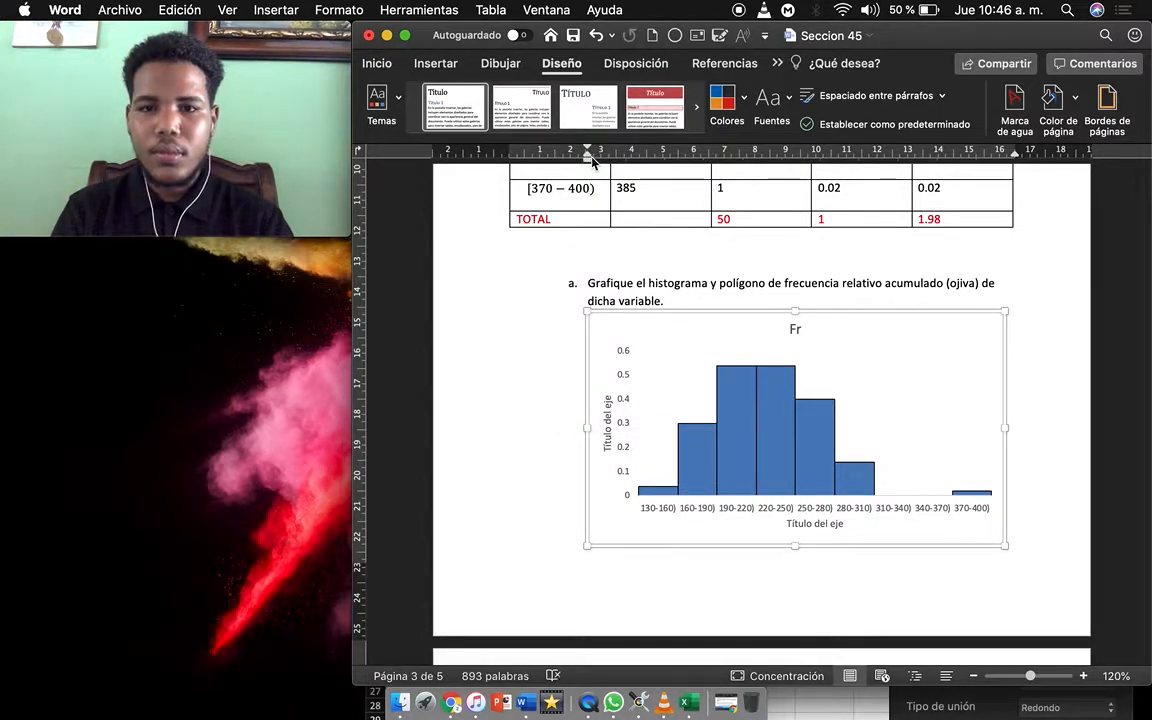
pyautogui.moveTo(591, 158); pyautogui.dragTo(543, 170)
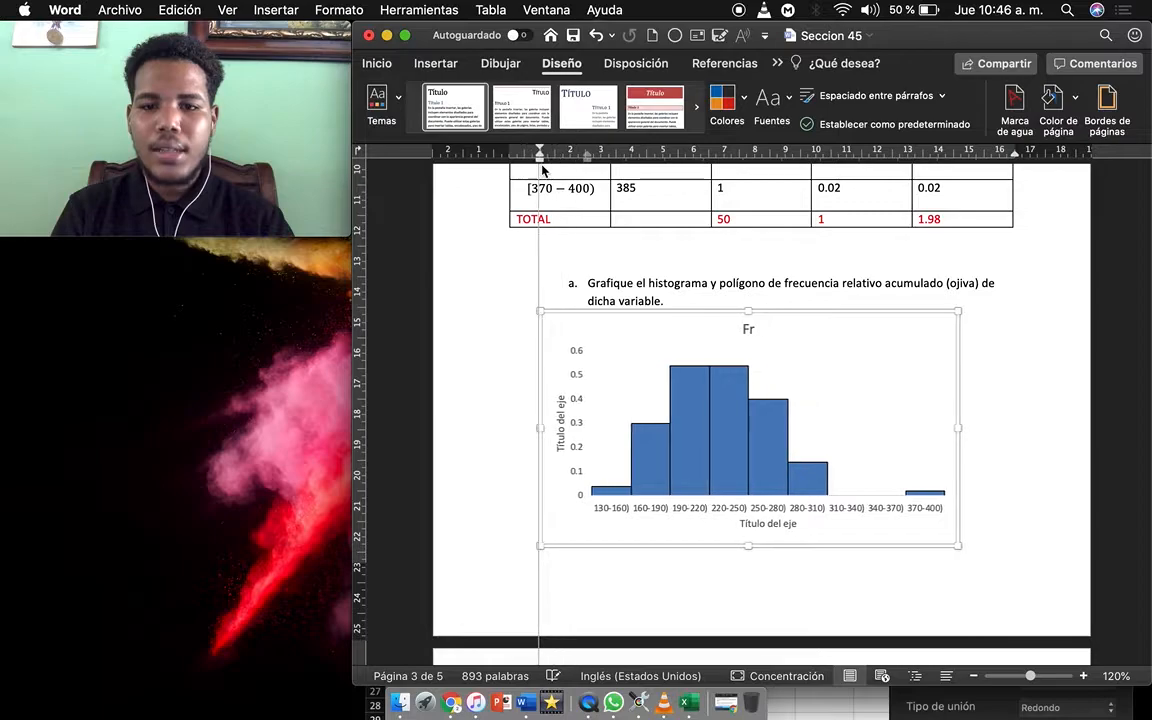
pyautogui.moveTo(960, 428); pyautogui.dragTo(1060, 437)
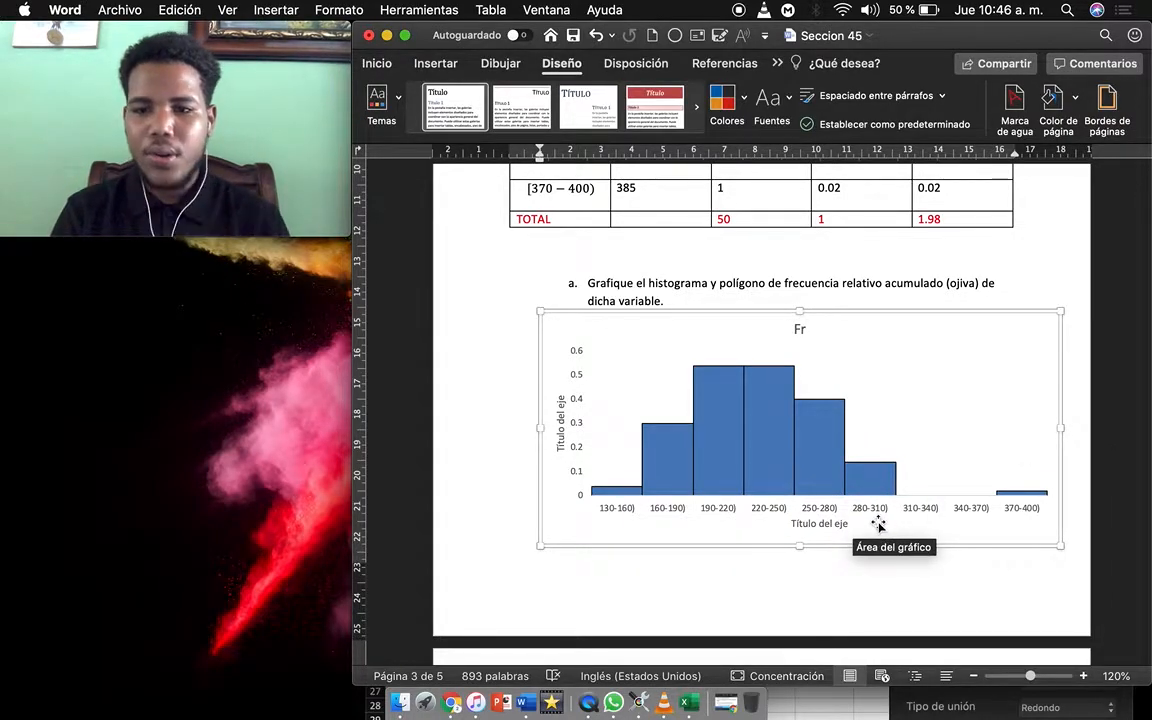
# Review the histogram and ojiva instruction together with the resized Fr histogram below it
pyautogui.scroll(-2, 878, 525)
pyautogui.scroll(-1, 878, 522)
pyautogui.scroll(1, 878, 522)
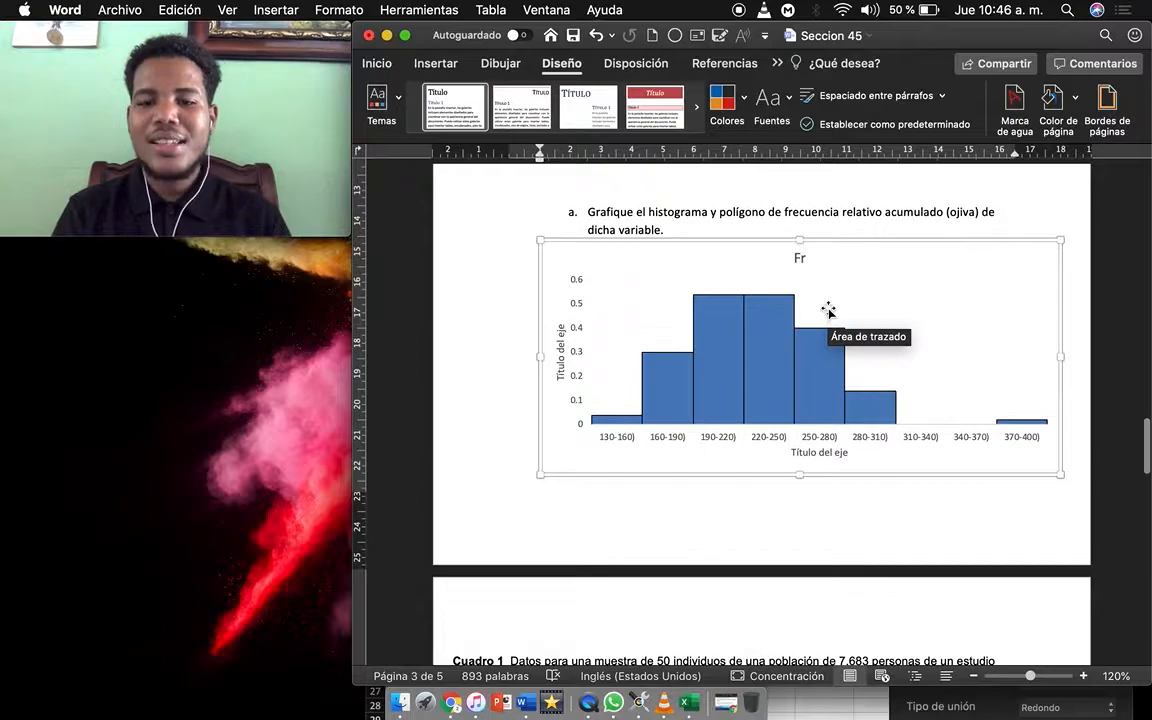
pyautogui.scroll(1, 829, 311)
pyautogui.scroll(1, 829, 311)
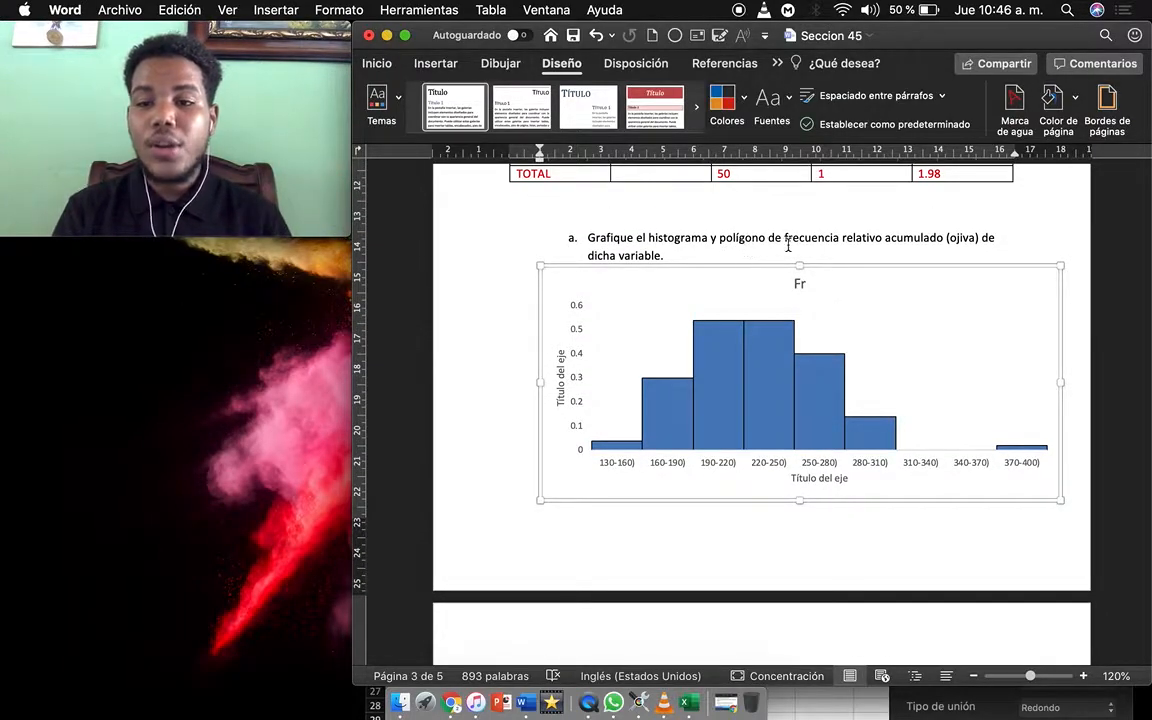
pyautogui.scroll(-3, 885, 257)
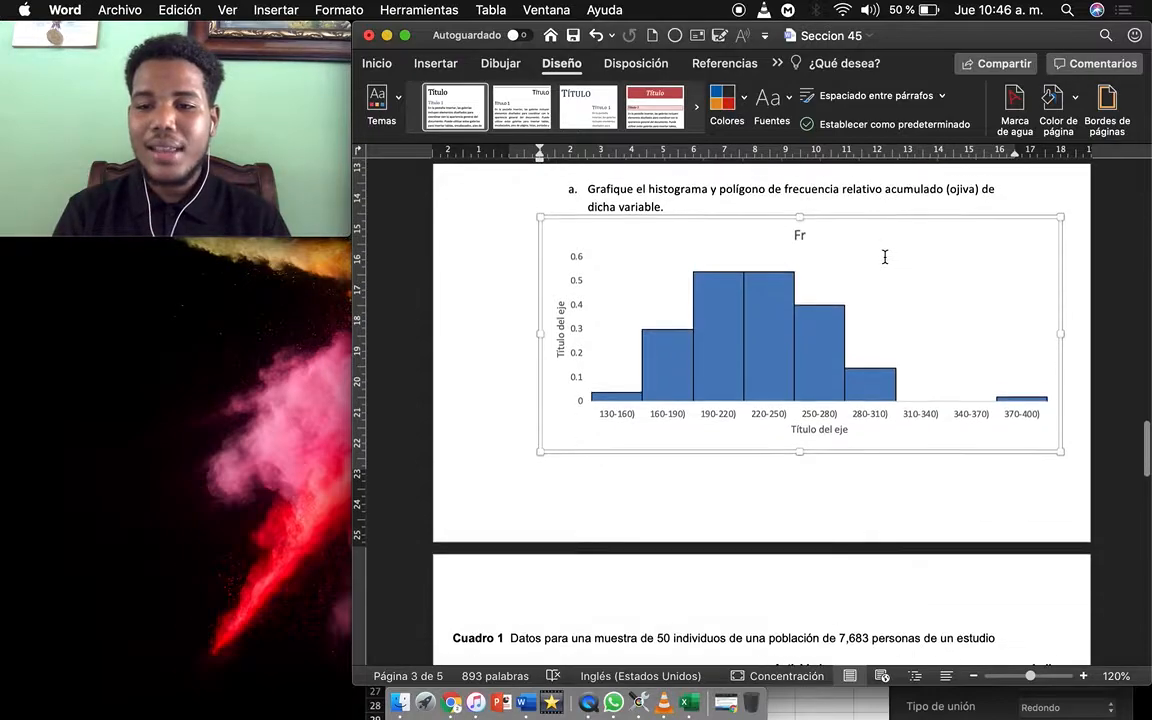
pyautogui.scroll(1, 885, 260)
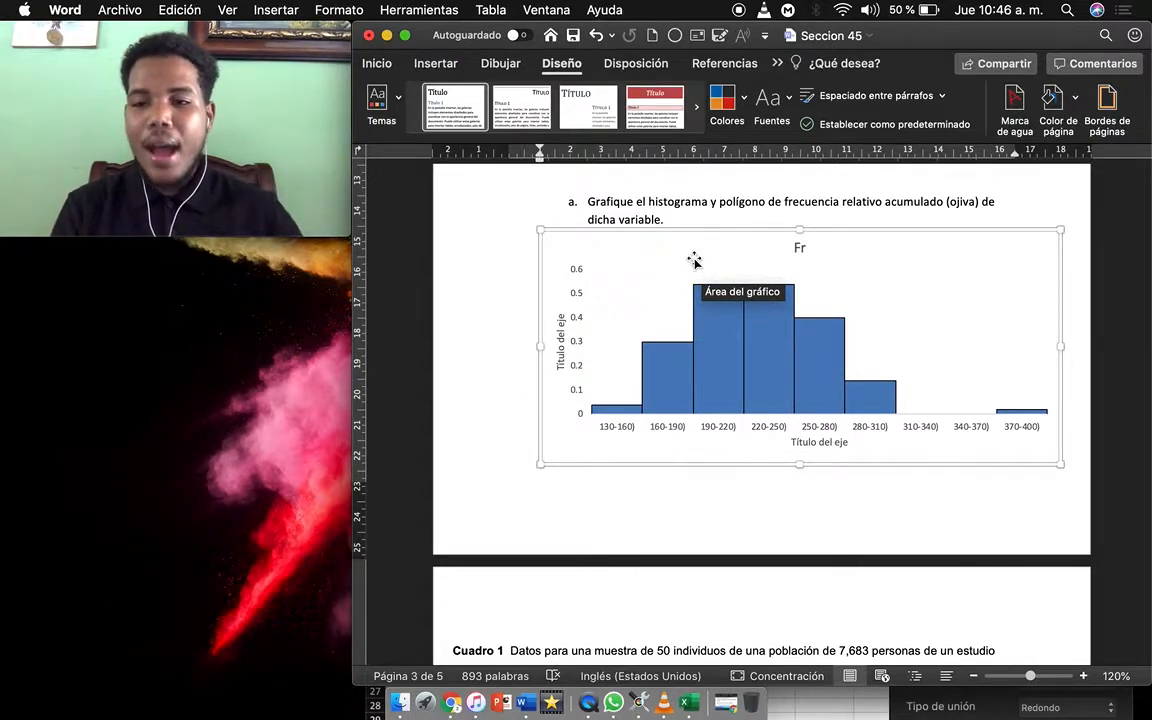
pyautogui.scroll(-3, 694, 261)
pyautogui.scroll(4, 695, 262)
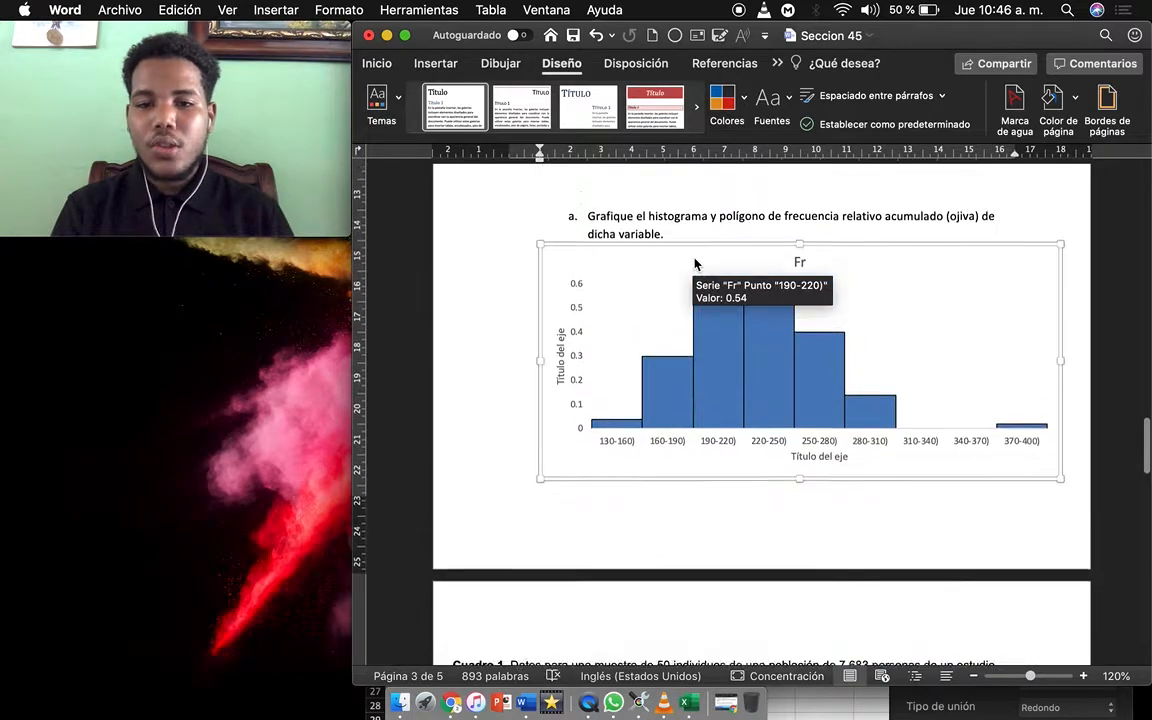
pyautogui.scroll(1, 692, 258)
pyautogui.scroll(-3, 720, 335)
pyautogui.scroll(1, 722, 330)
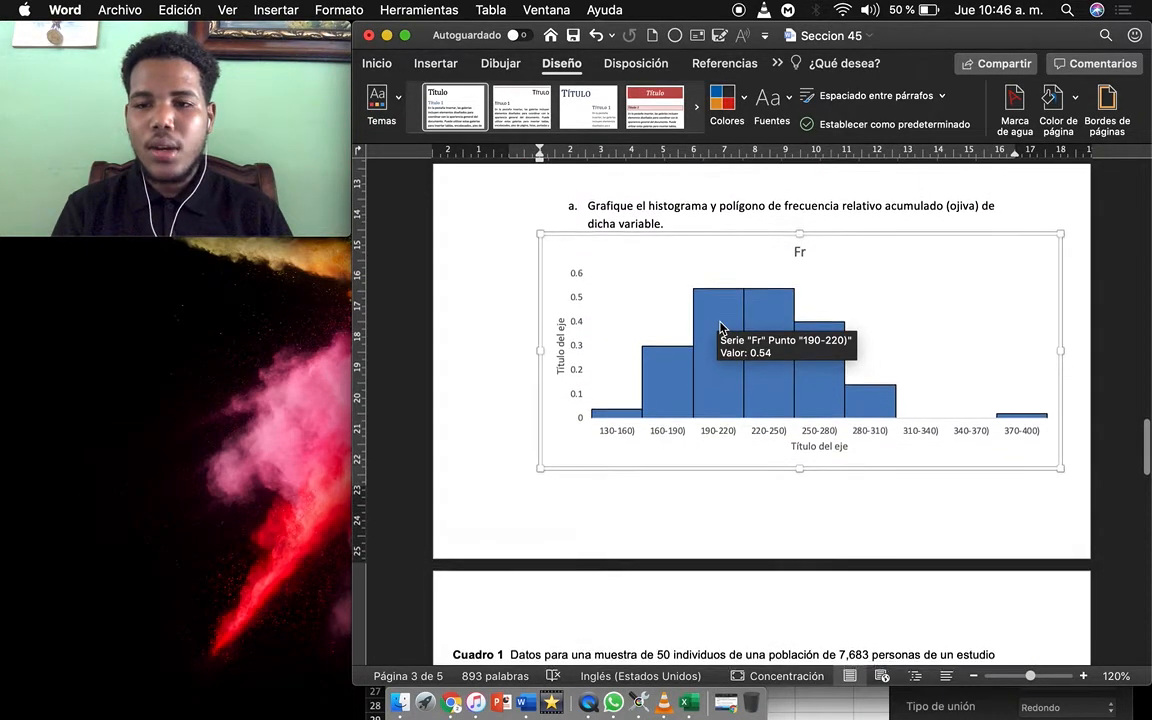
pyautogui.scroll(1, 722, 340)
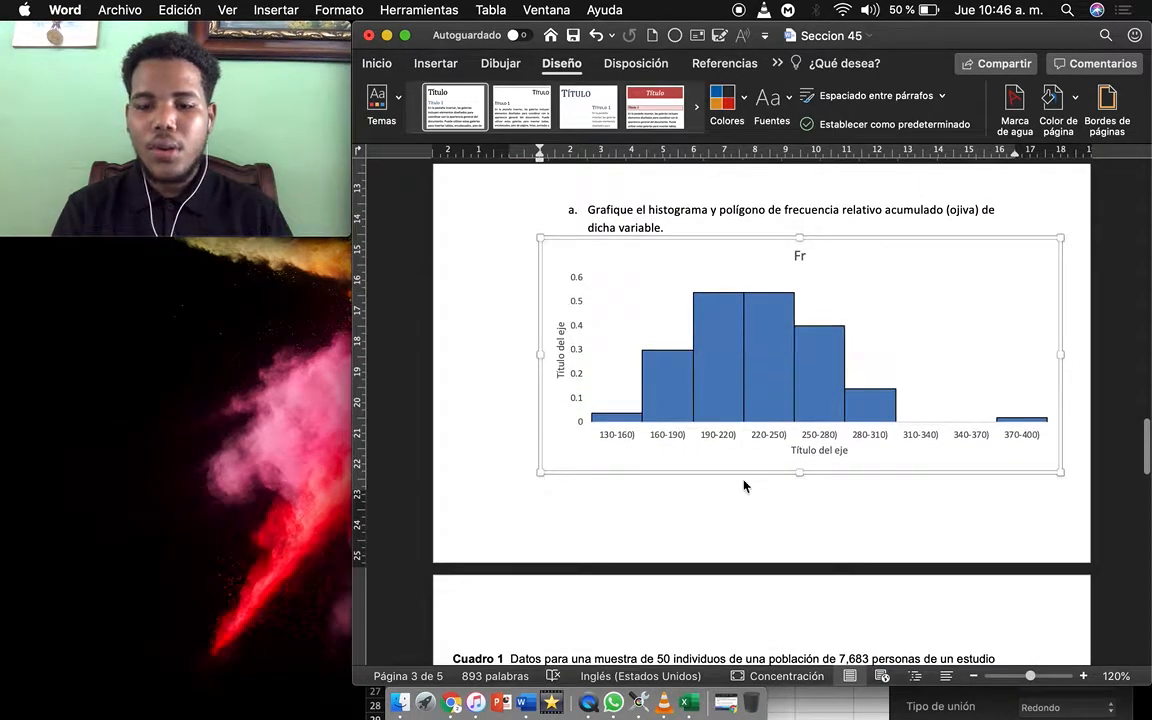
# Switch to the Libro8 workbook in Excel and cut the Fr histogram chart from the sheet
pyautogui.click(690, 704)
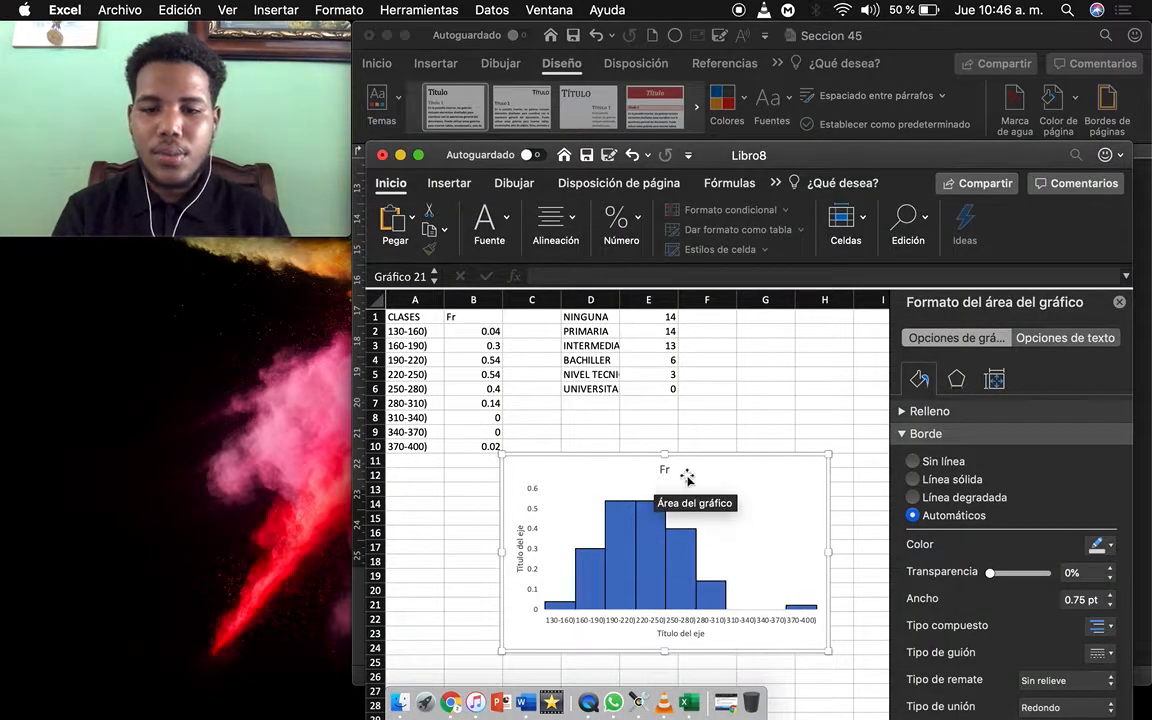
pyautogui.click(591, 470)
pyautogui.rightClick(594, 481)
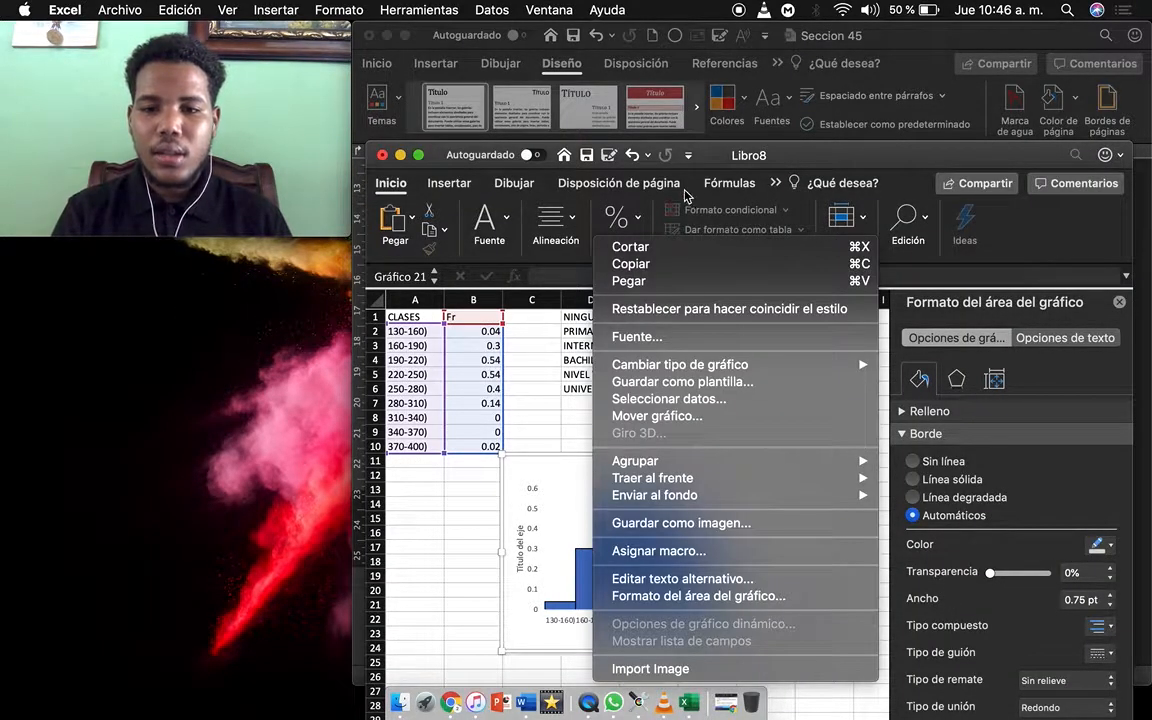
pyautogui.click(655, 248)
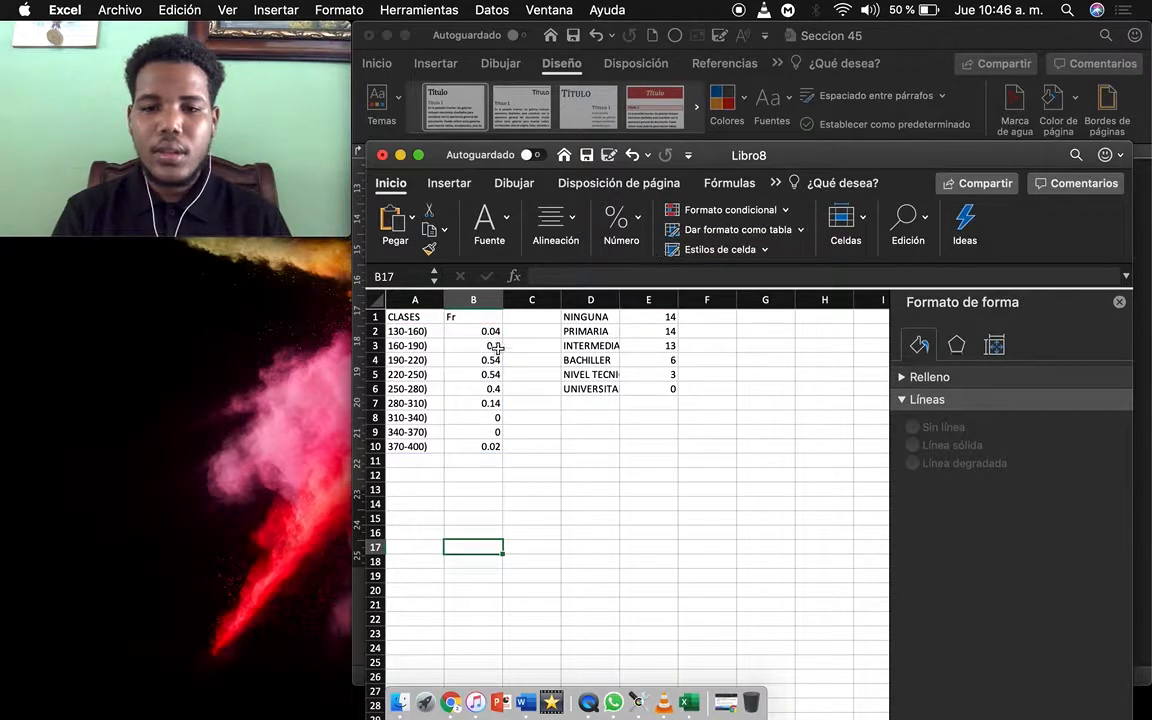
# Insert a basic 2D line chart from the CLASES and Fr data in A1:B10
pyautogui.moveTo(412, 319); pyautogui.dragTo(476, 452)
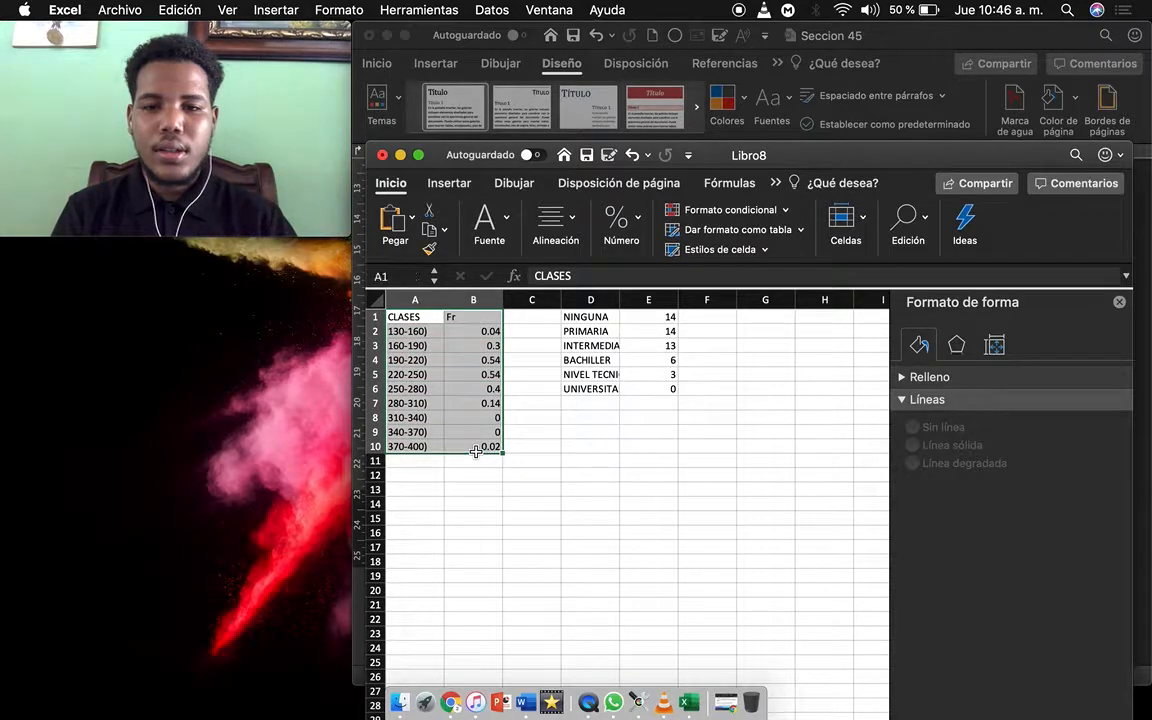
pyautogui.click(455, 183)
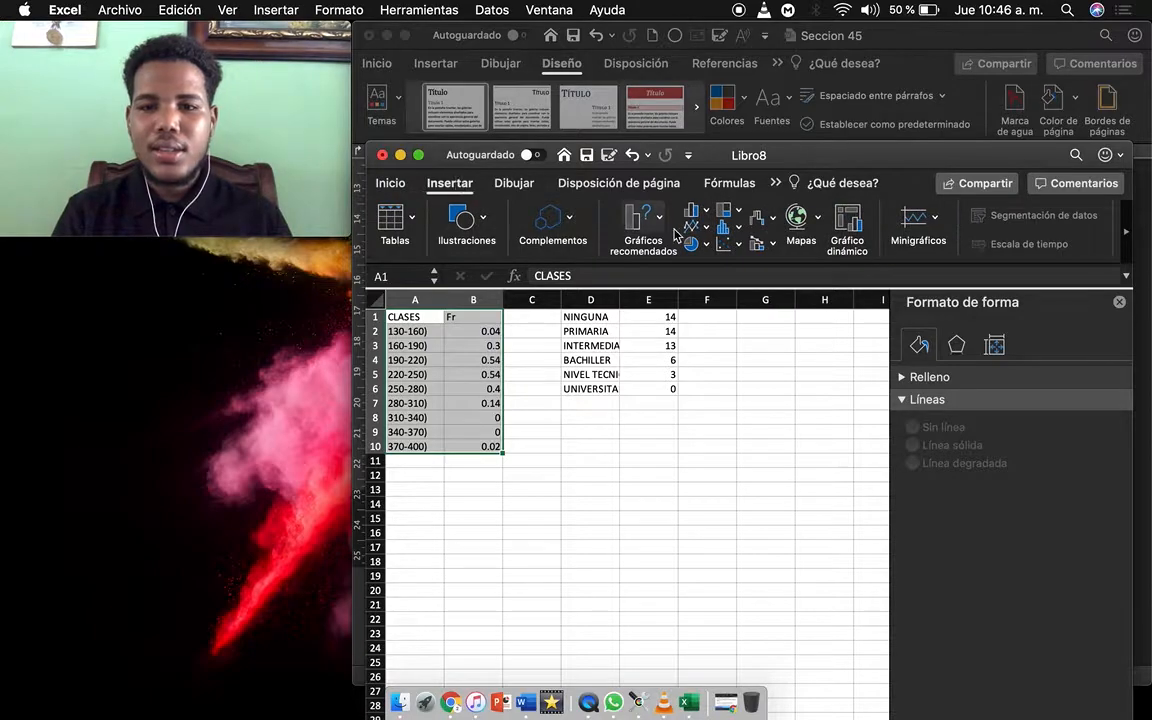
pyautogui.click(707, 231)
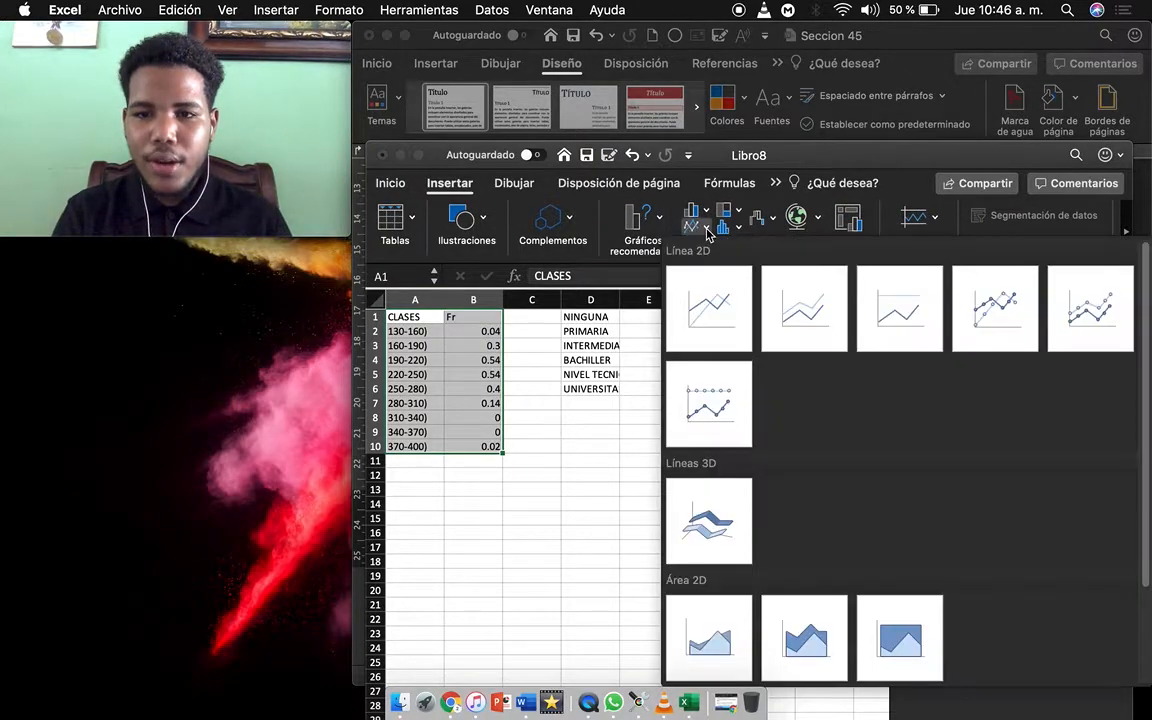
pyautogui.click(727, 304)
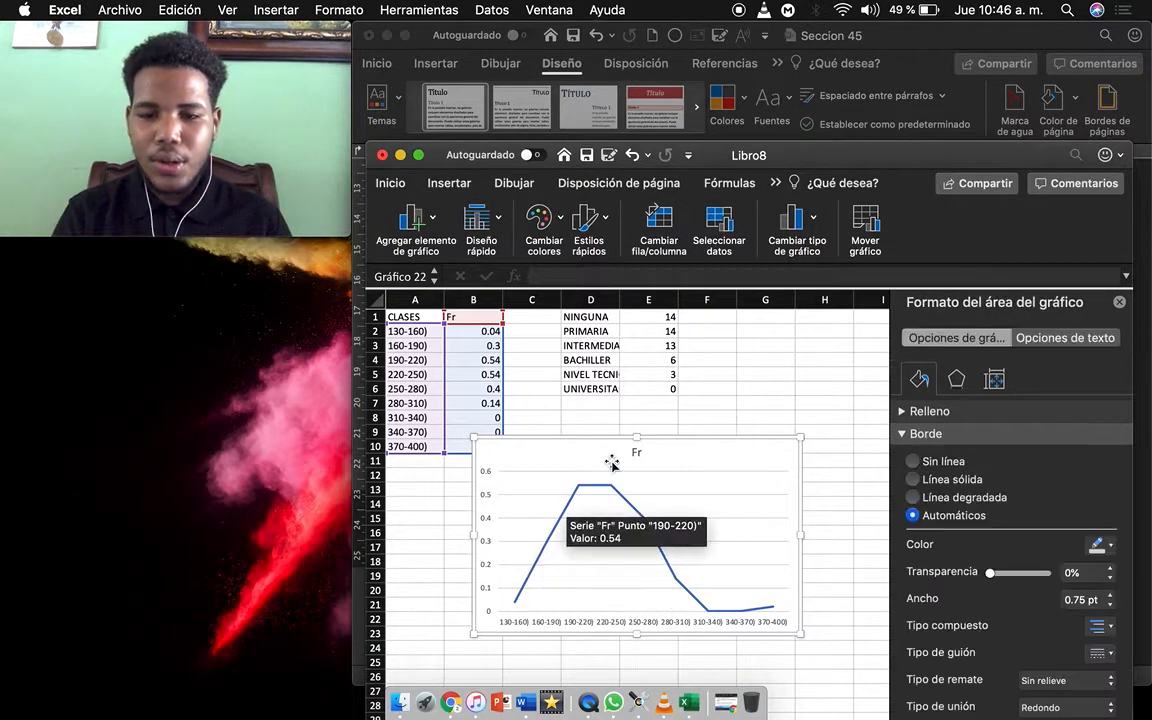
# Apply the quick layout with chart title, vertical axis title and side legend to the Fr line chart, and widen the chart slightly
pyautogui.click(498, 225)
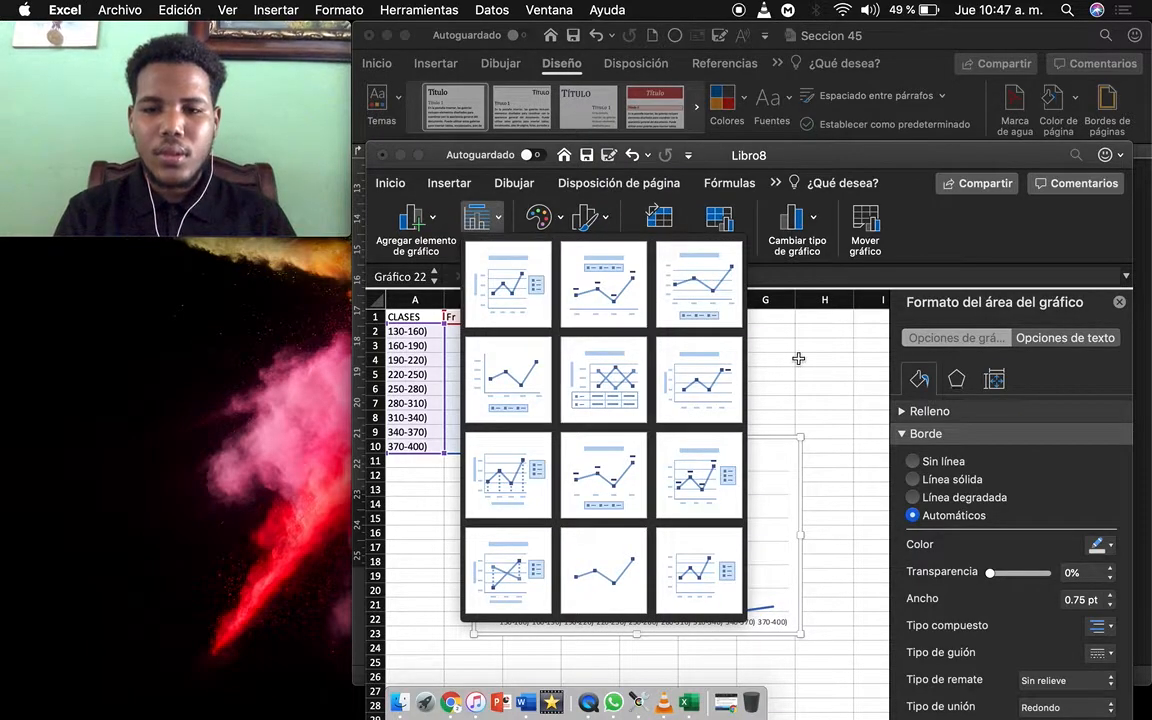
pyautogui.press('Escape')
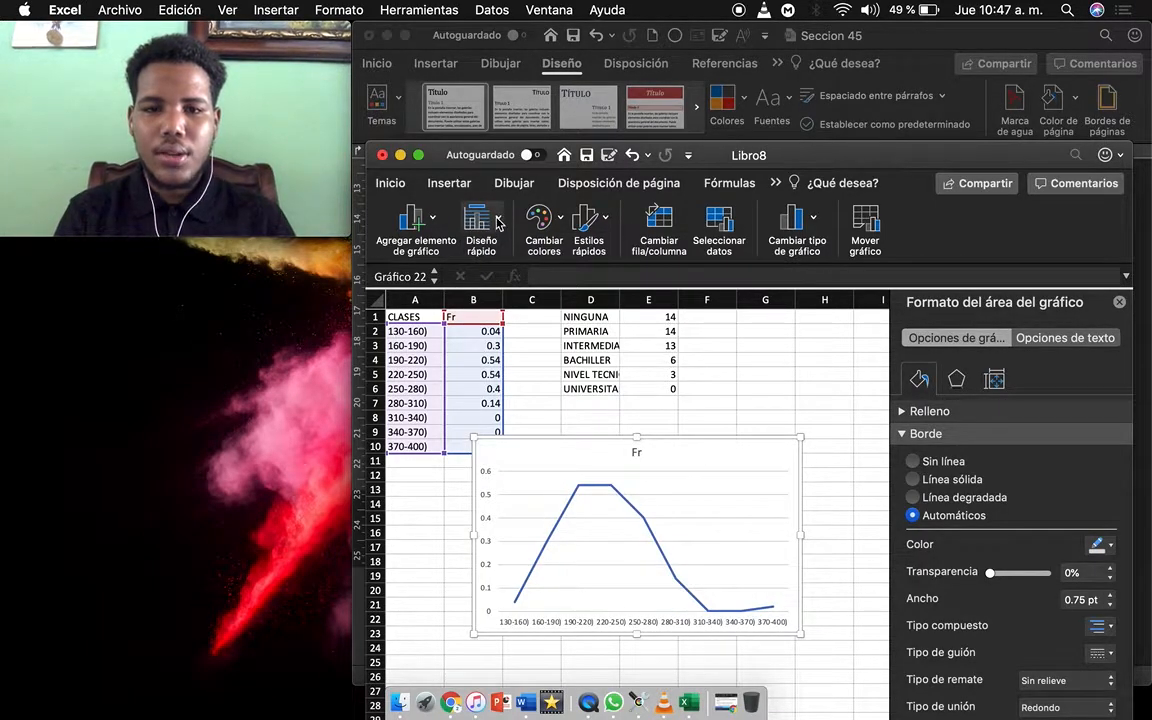
pyautogui.click(498, 225)
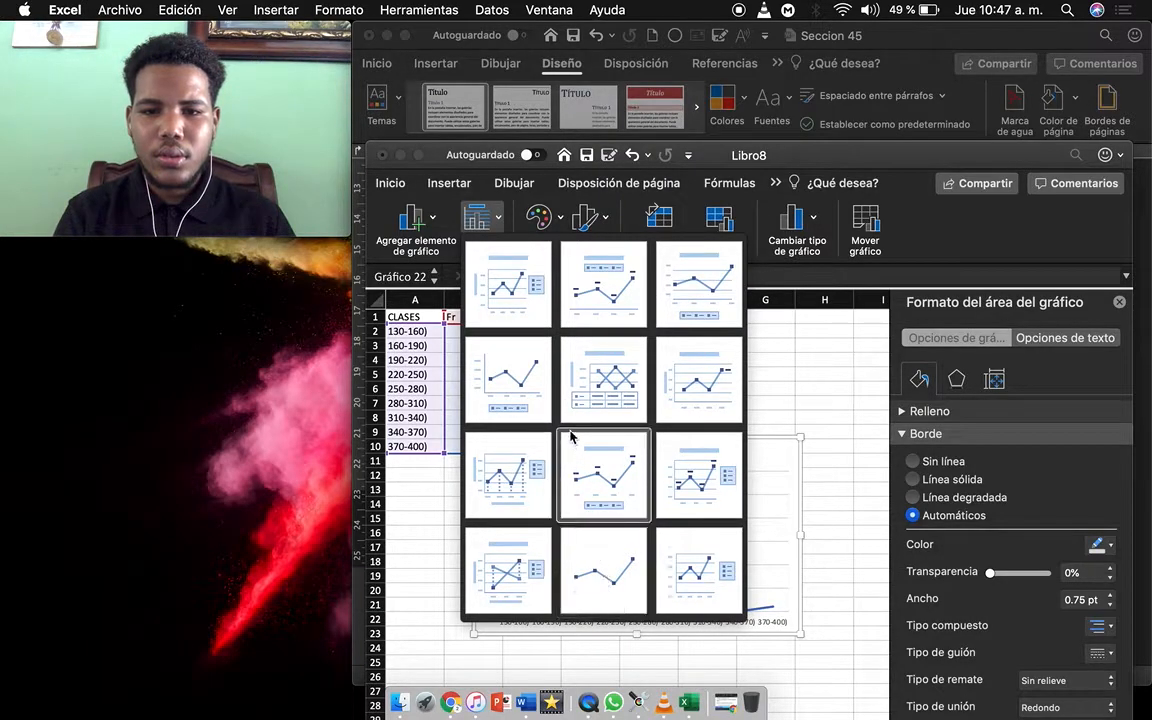
pyautogui.click(620, 572)
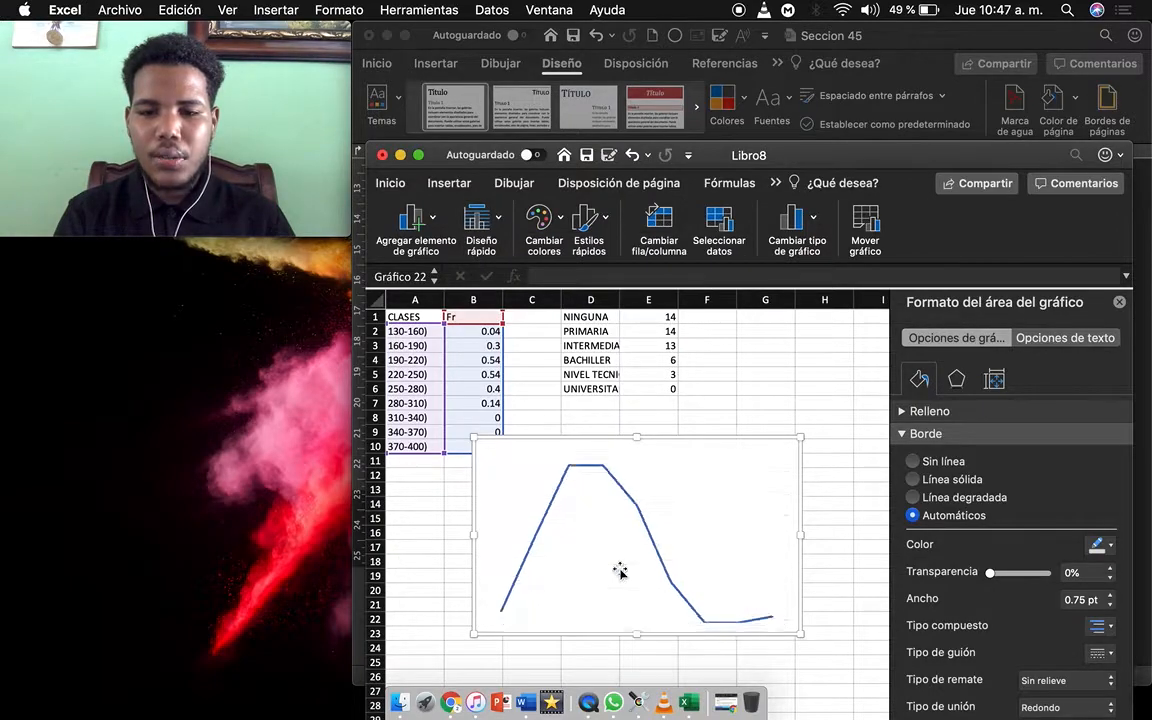
pyautogui.click(481, 225)
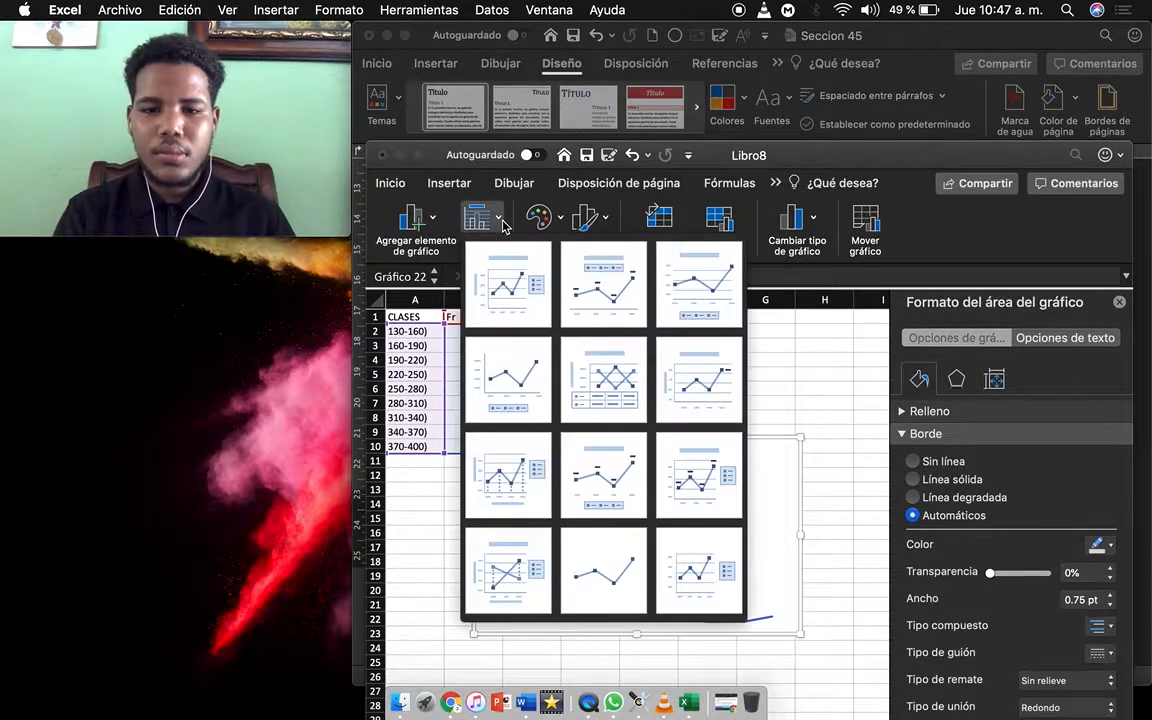
pyautogui.click(508, 262)
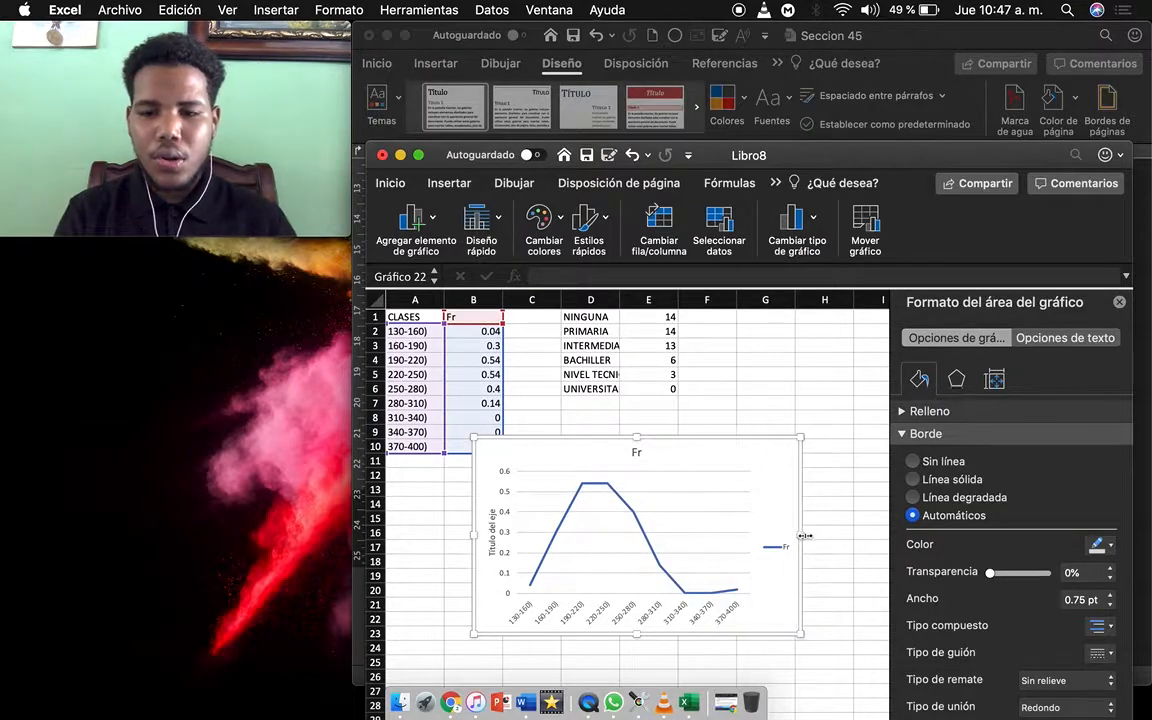
pyautogui.moveTo(803, 538); pyautogui.dragTo(846, 538)
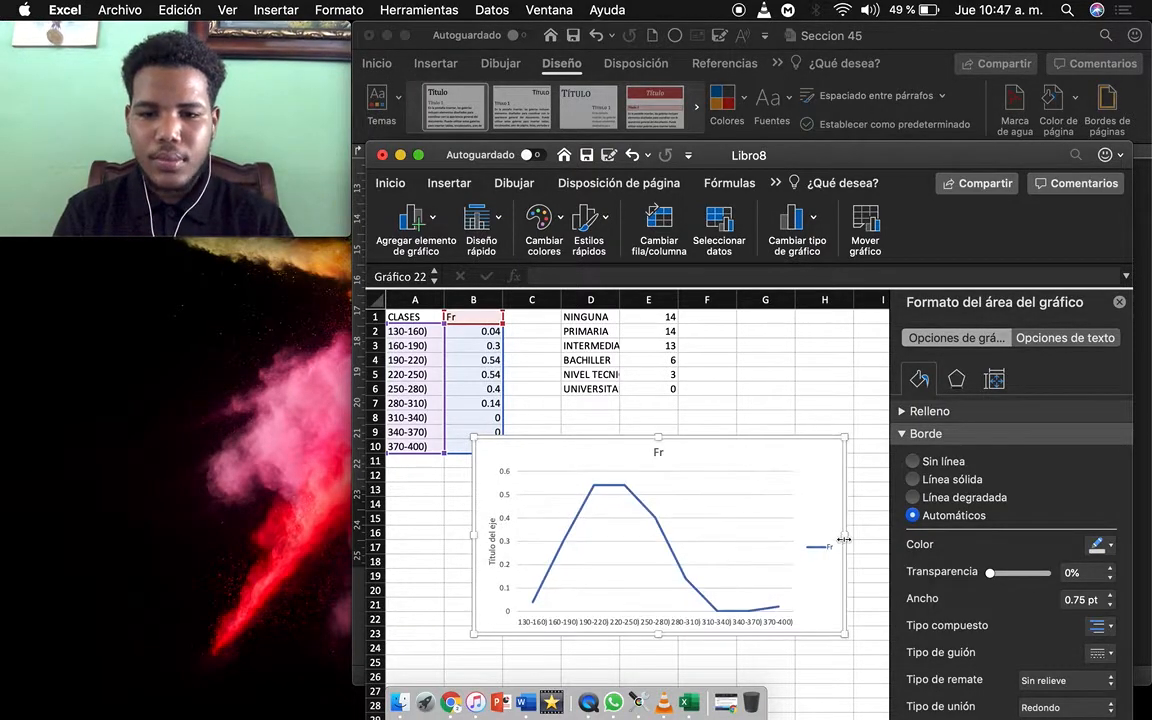
# Copy the whole Fr line chart
pyautogui.rightClick(704, 487)
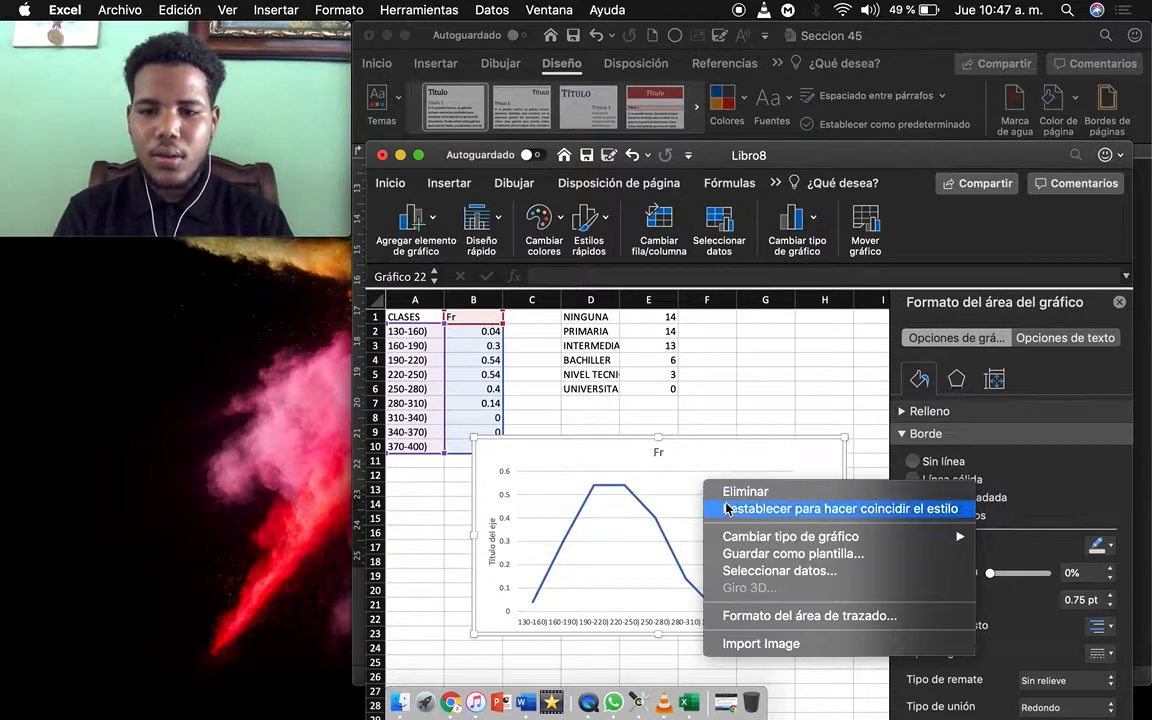
pyautogui.click(578, 456)
pyautogui.click(577, 457)
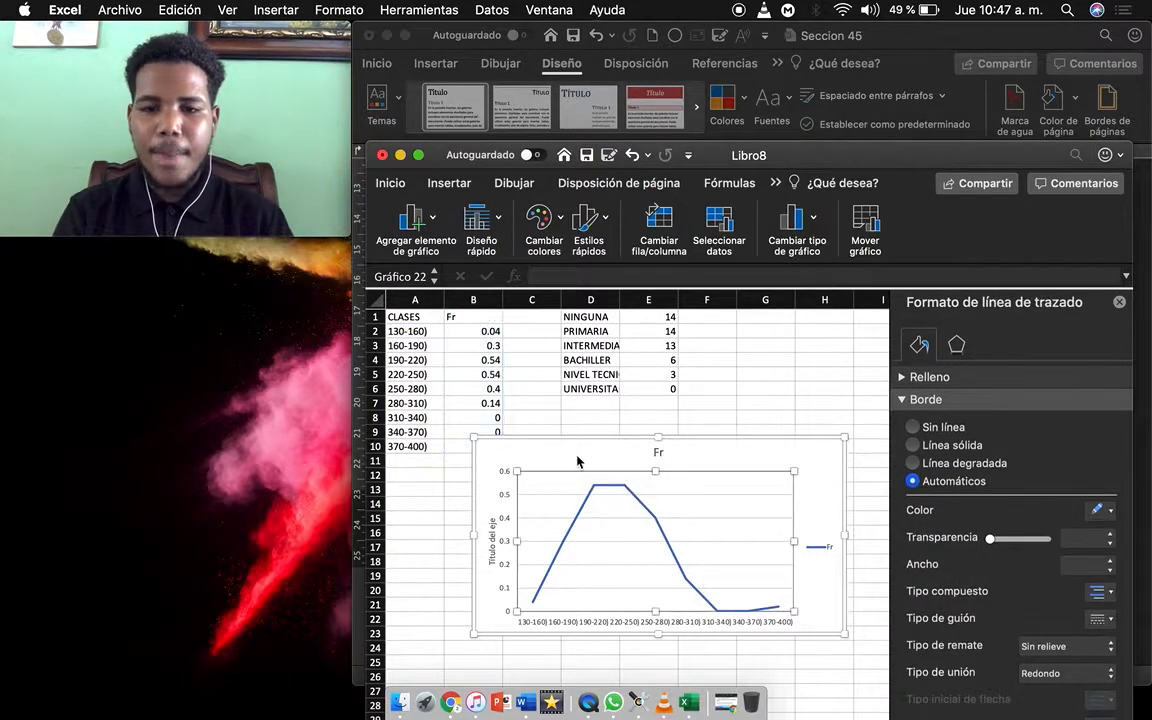
pyautogui.rightClick(578, 462)
pyautogui.click(624, 267)
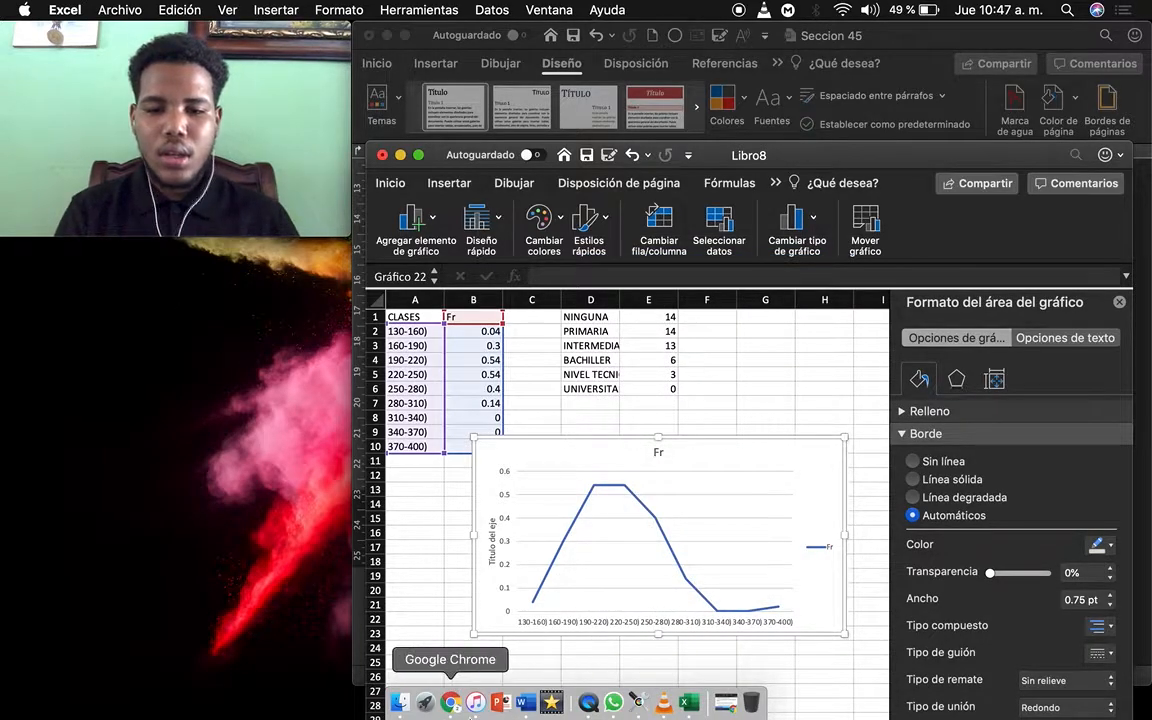
# Switch to the Seccion 45 document in Word and paste the Fr line chart on a new line after the histogram
pyautogui.click(559, 116)
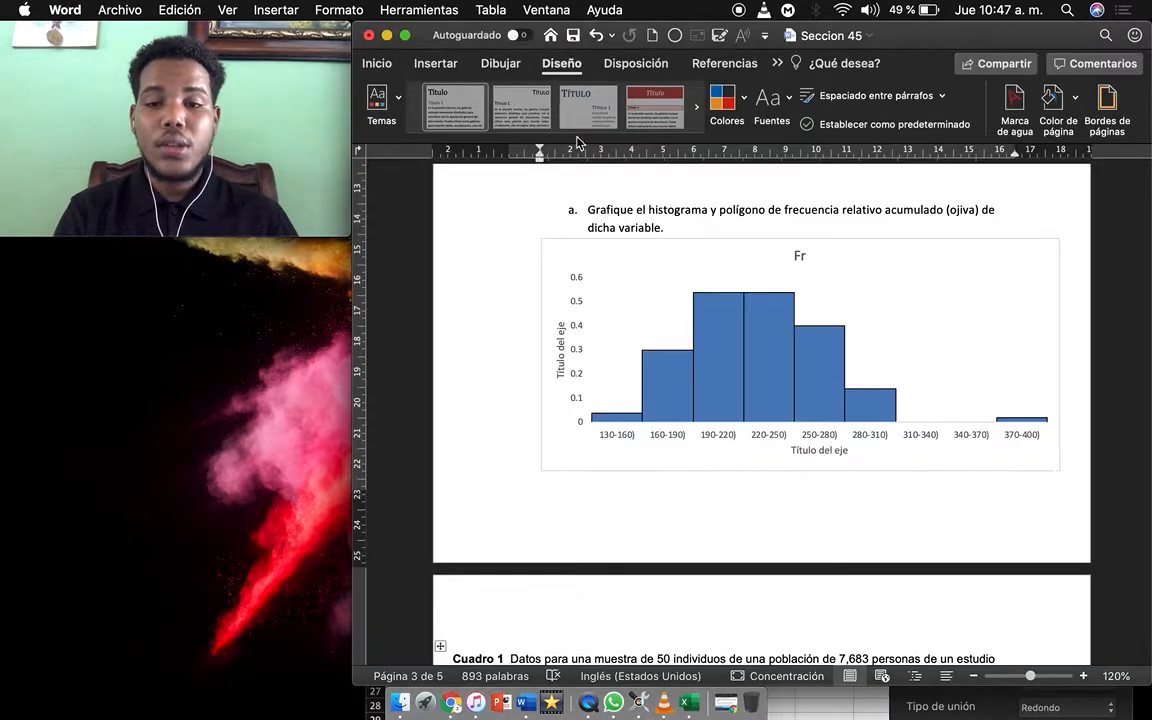
pyautogui.click(620, 464)
pyautogui.scroll(-2, 620, 464)
pyautogui.click(567, 443)
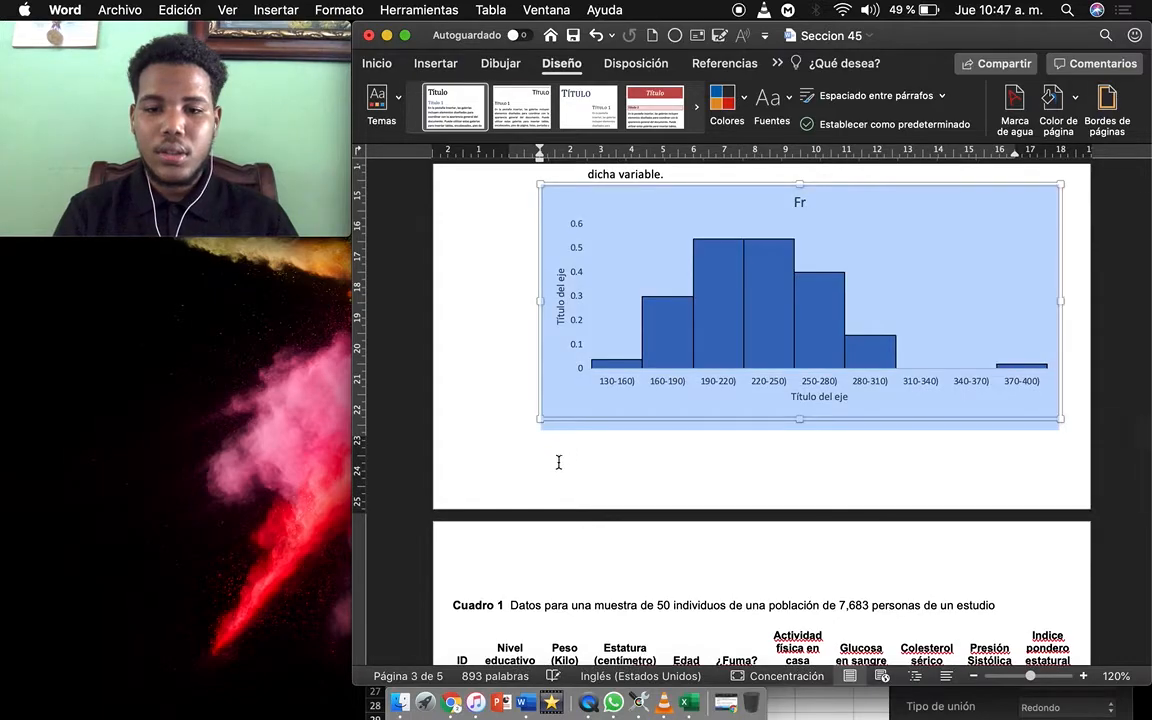
pyautogui.click(1077, 414)
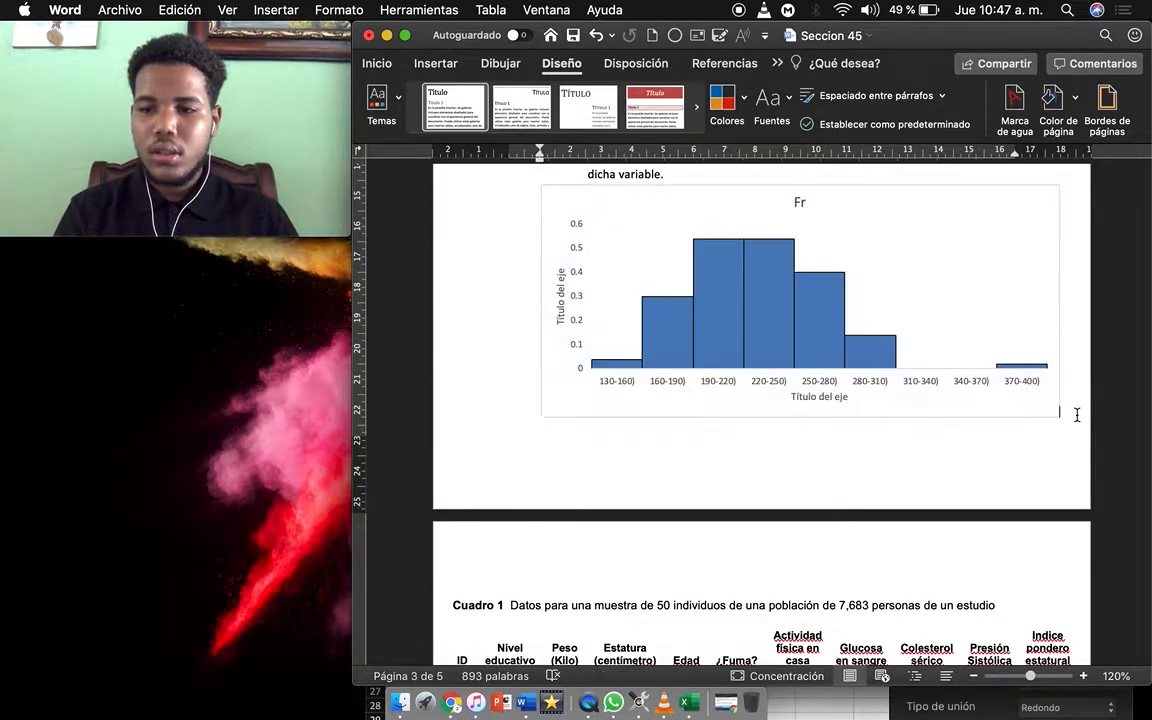
pyautogui.press('Return')
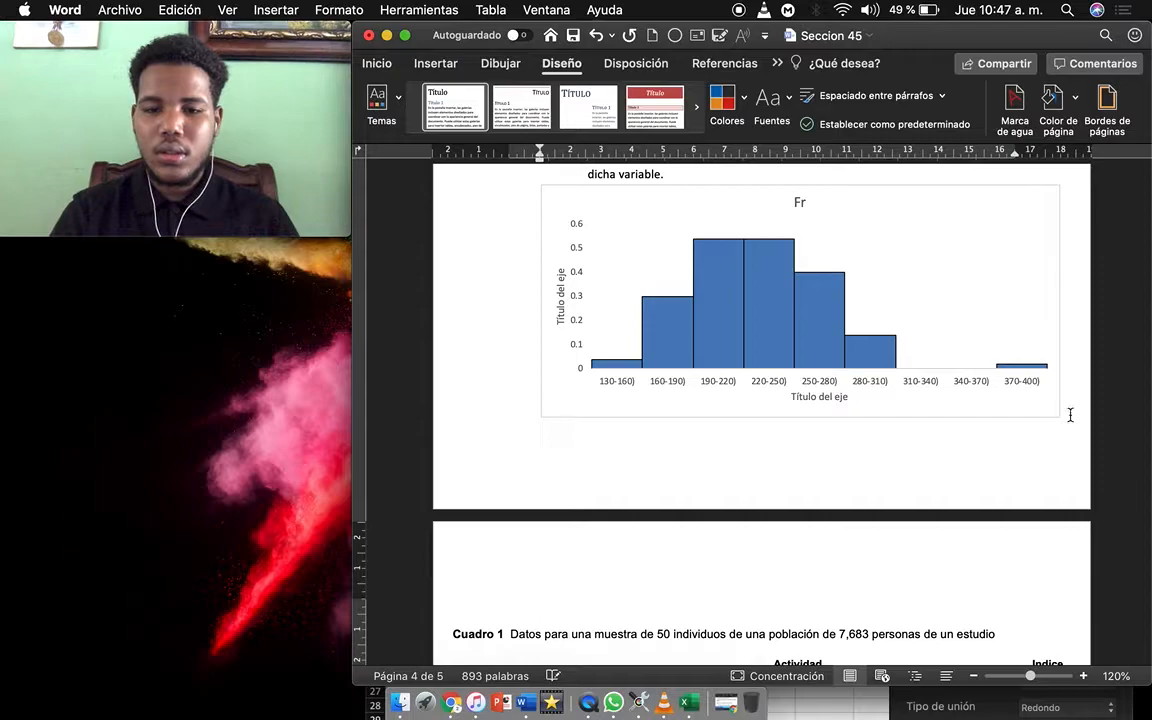
pyautogui.rightClick(558, 605)
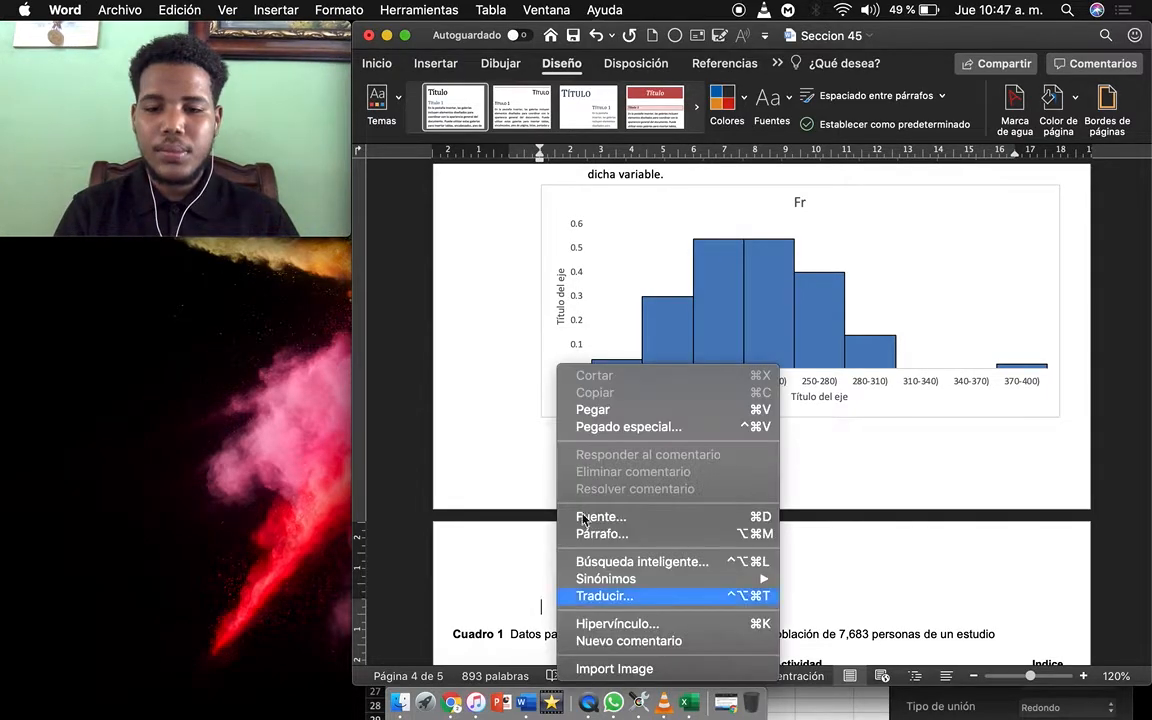
pyautogui.click(596, 408)
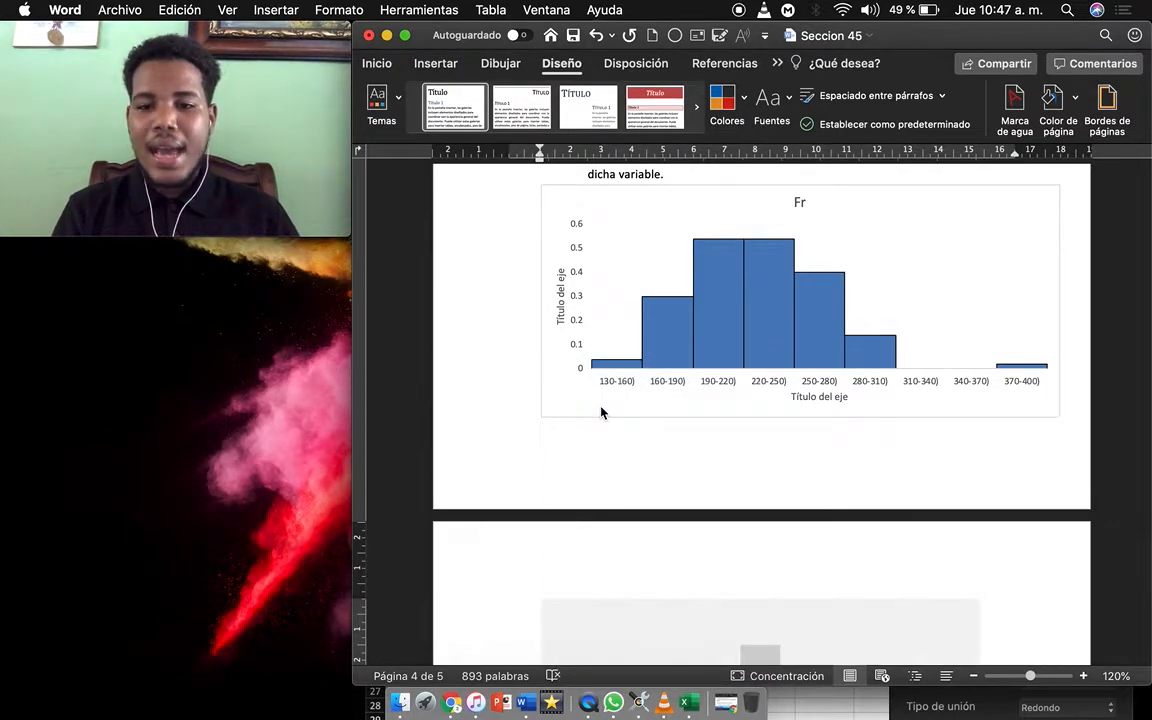
# Review the pasted Fr histogram and the Fr line chart below it against the histogram and ojiva question
pyautogui.scroll(-2, 700, 535)
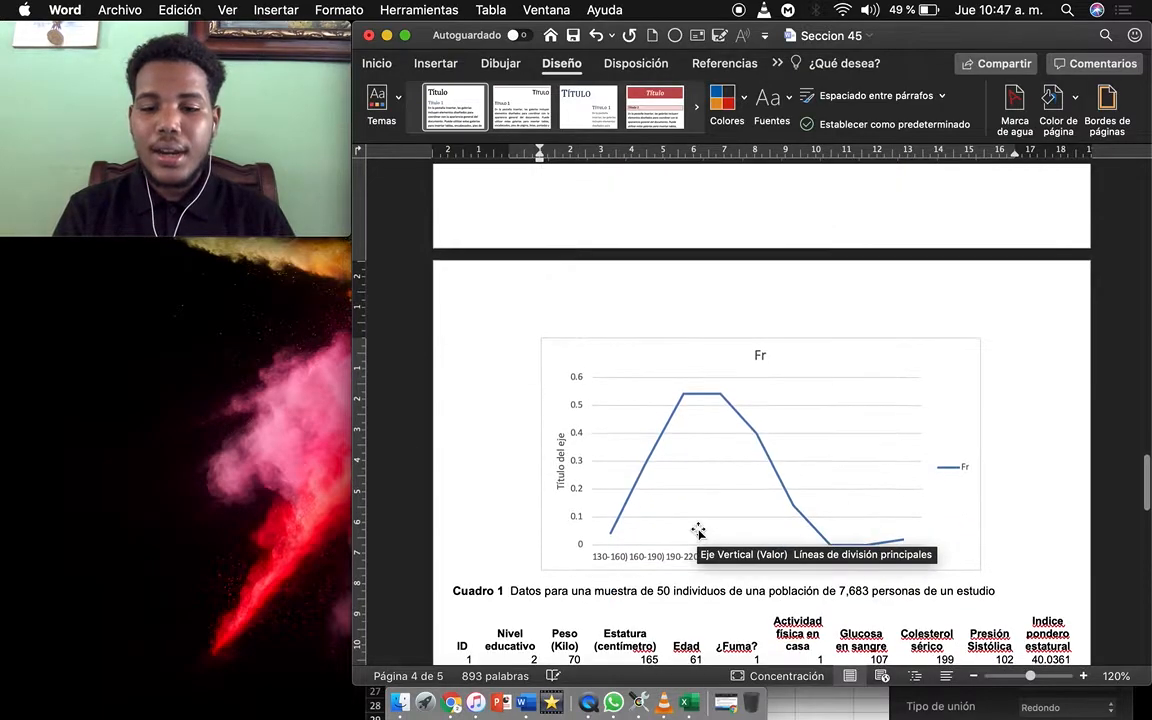
pyautogui.scroll(4, 748, 397)
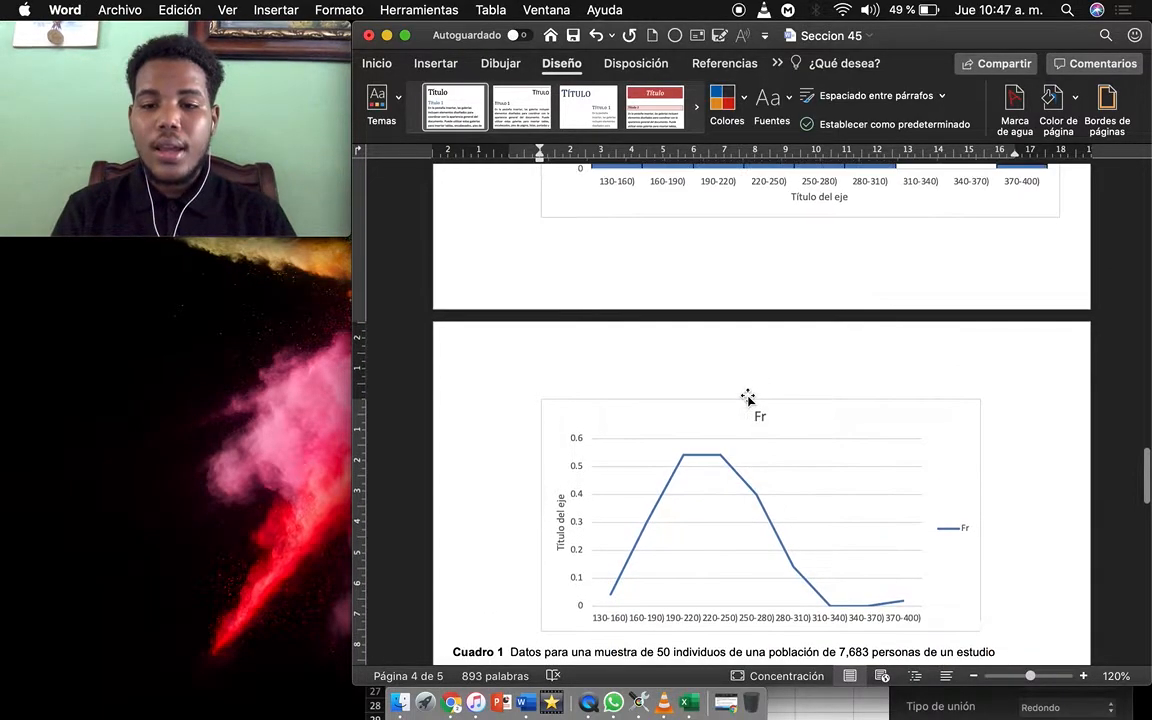
pyautogui.scroll(7, 634, 458)
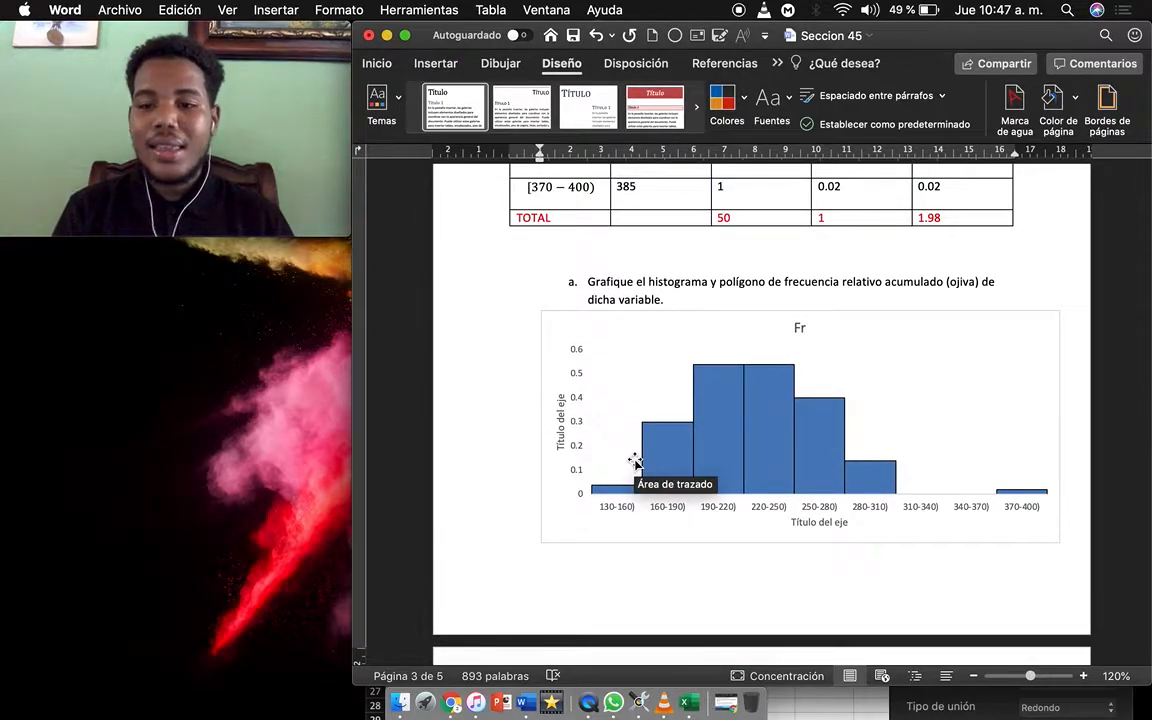
pyautogui.scroll(-9, 634, 460)
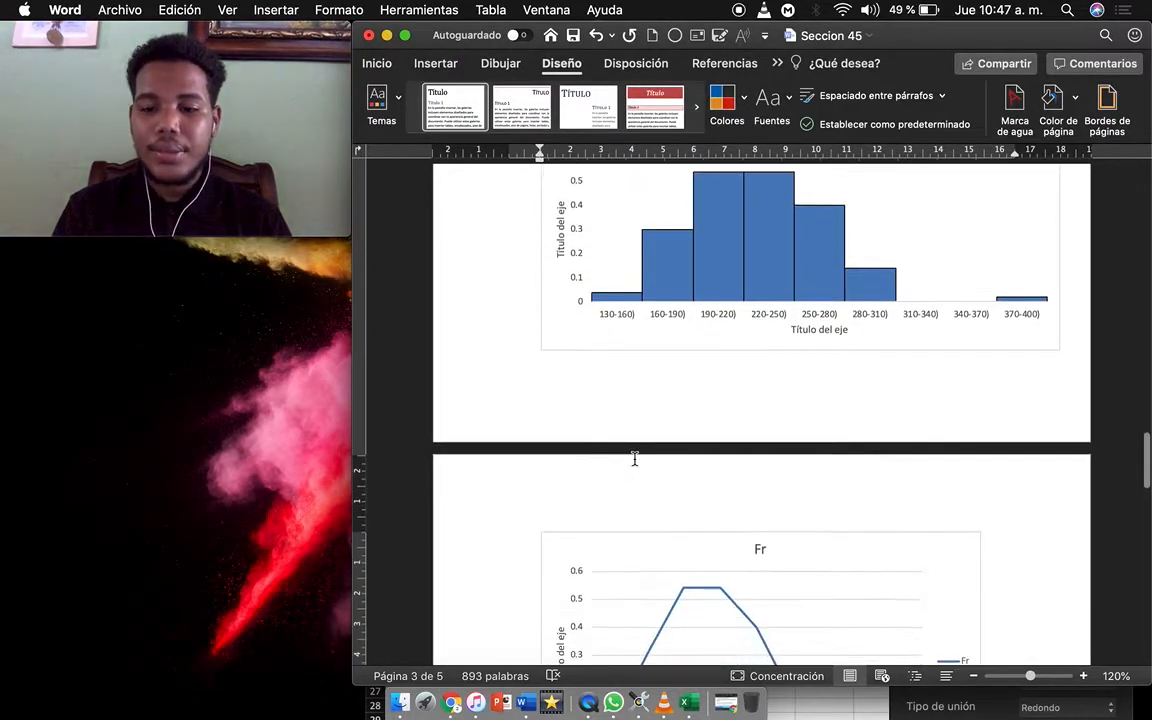
pyautogui.scroll(-6, 634, 460)
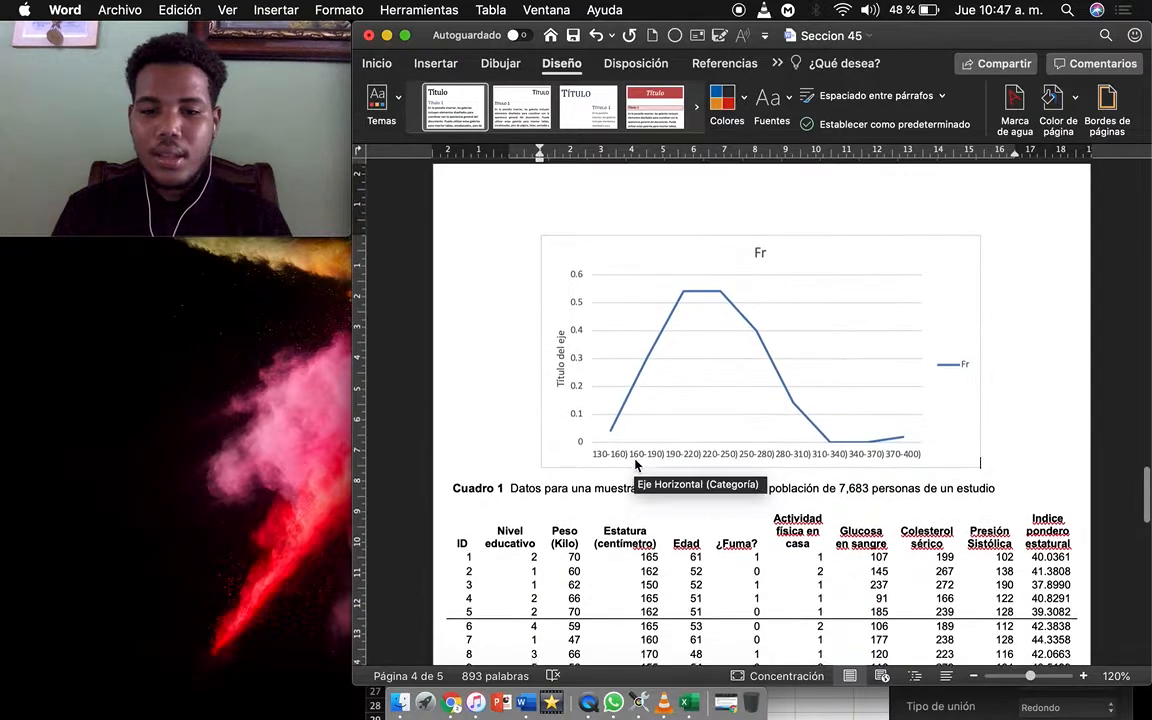
pyautogui.scroll(12, 634, 459)
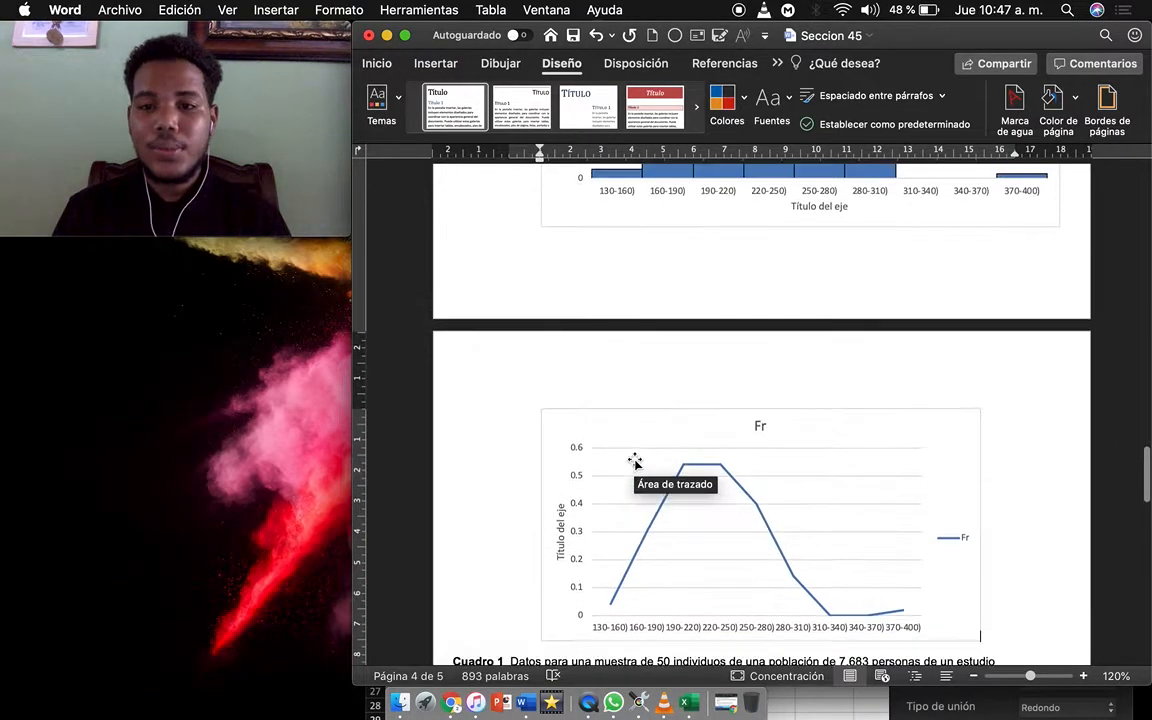
# Review the practice from the colesterol sérico frequency table back through the nivel educativo charts to the opening questions on the first page
pyautogui.scroll(15, 634, 459)
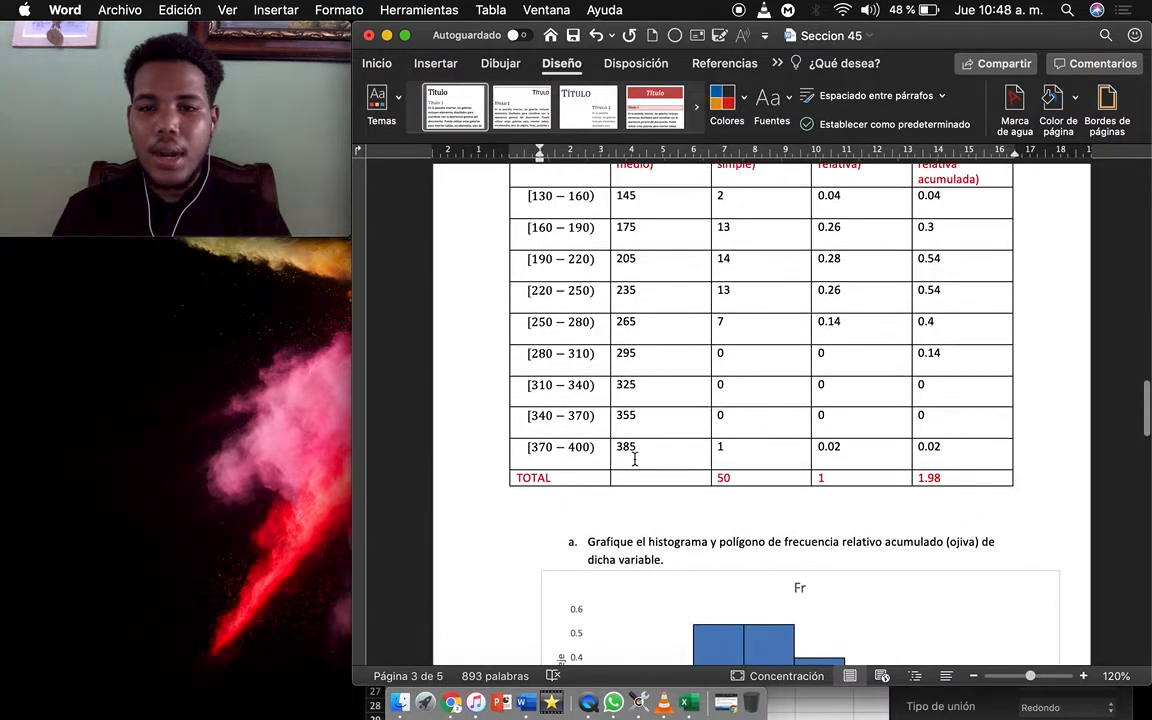
pyautogui.scroll(8, 634, 459)
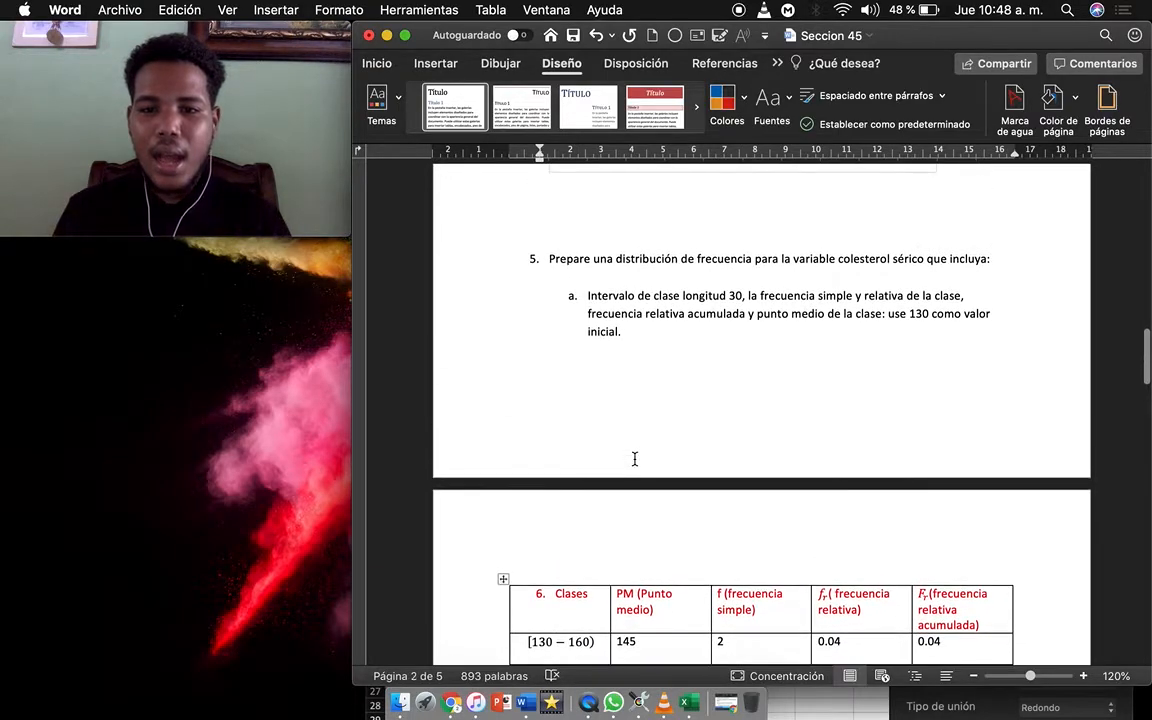
pyautogui.scroll(6, 668, 335)
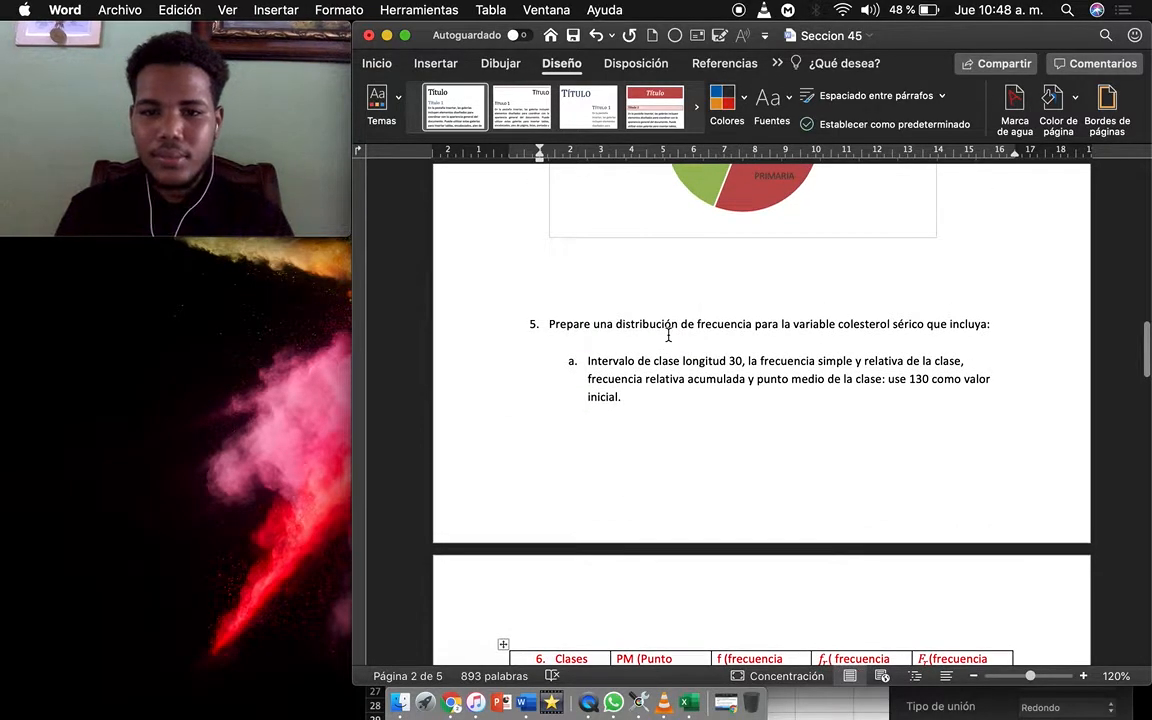
pyautogui.scroll(15, 668, 335)
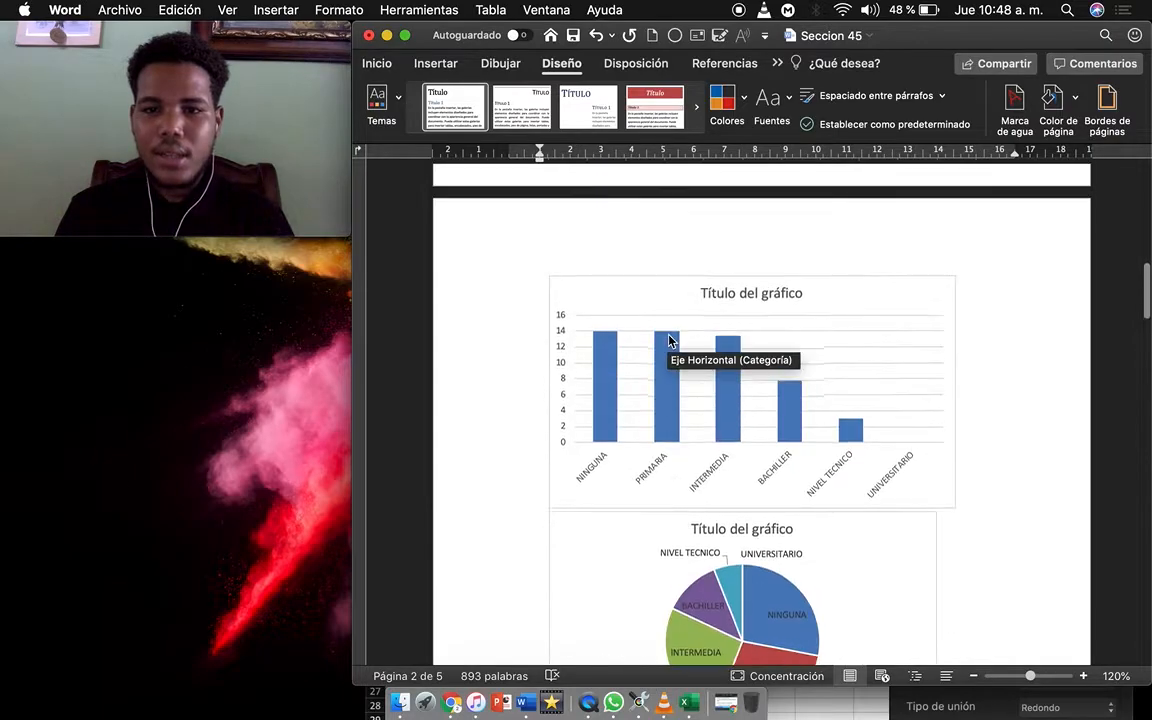
pyautogui.scroll(2, 668, 335)
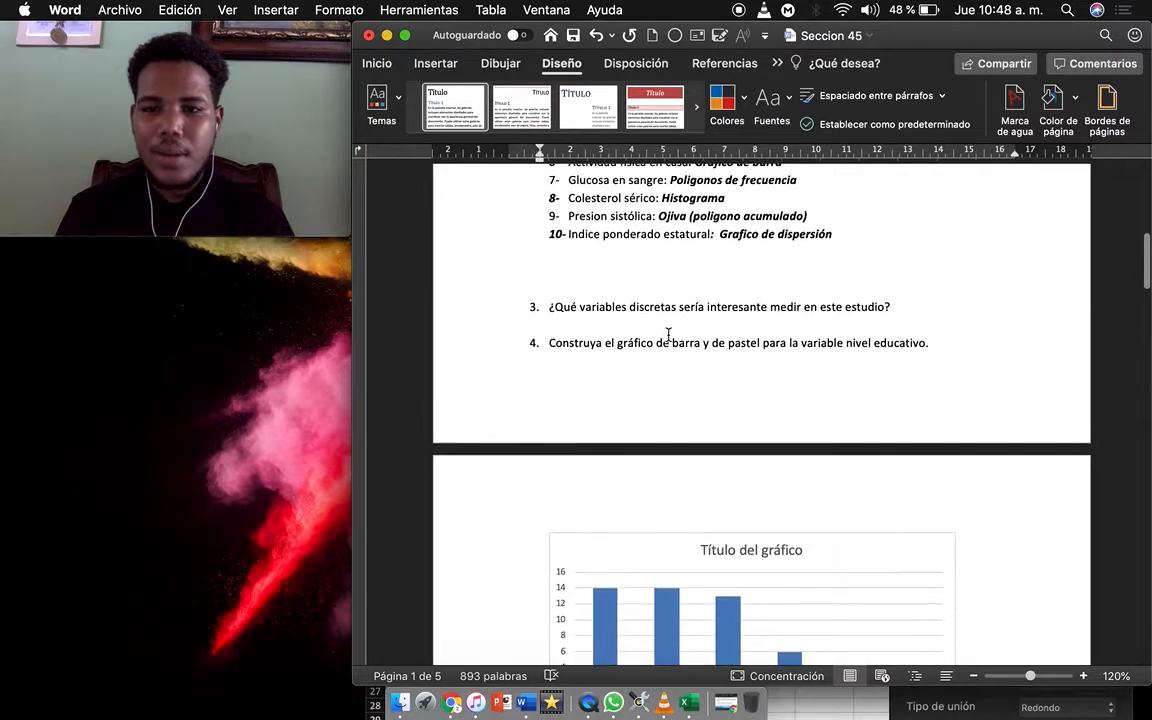
pyautogui.scroll(5, 600, 325)
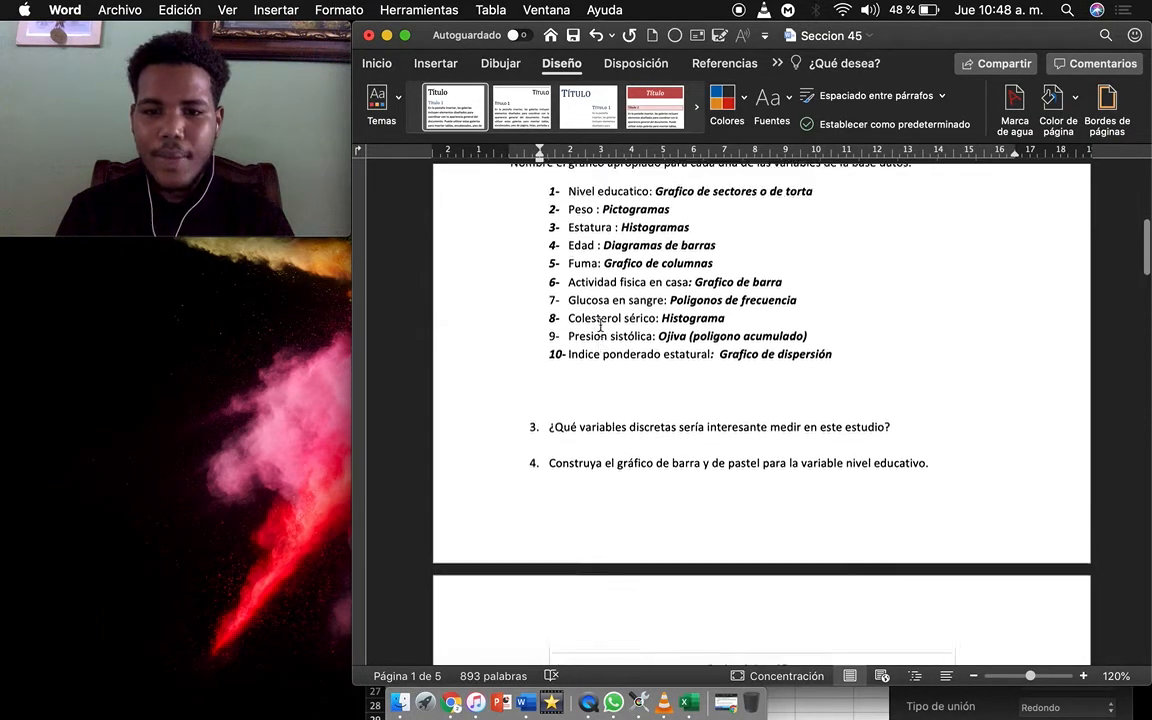
pyautogui.scroll(9, 600, 325)
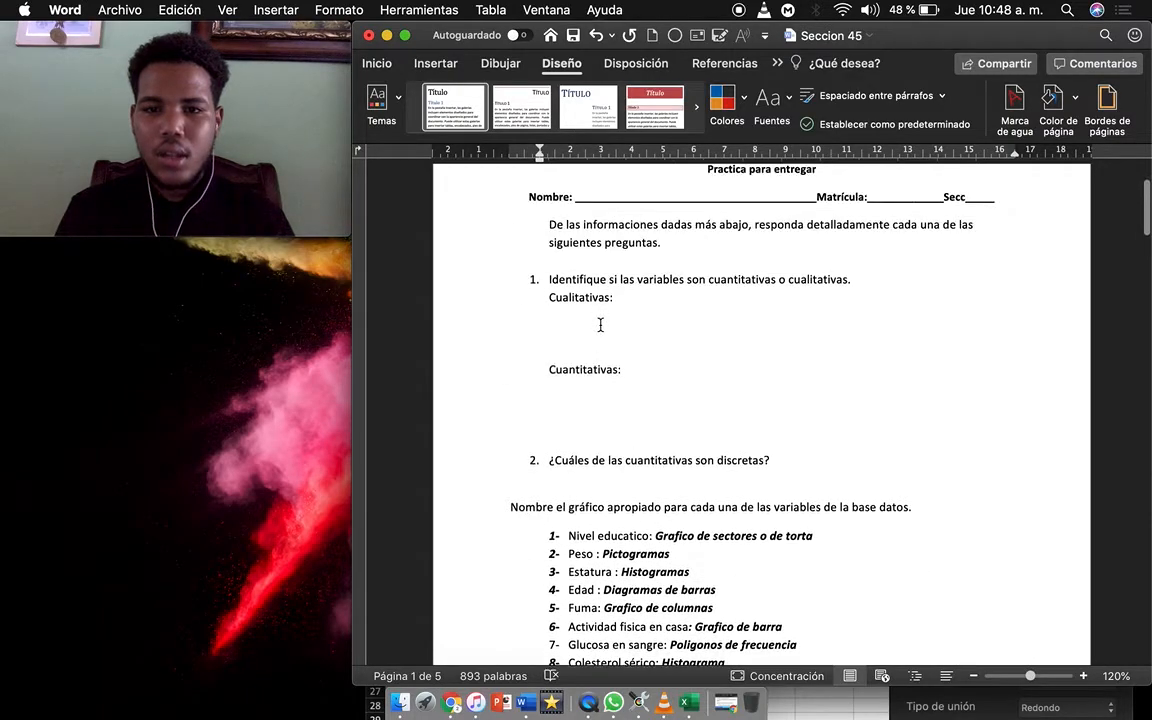
pyautogui.scroll(-3, 600, 325)
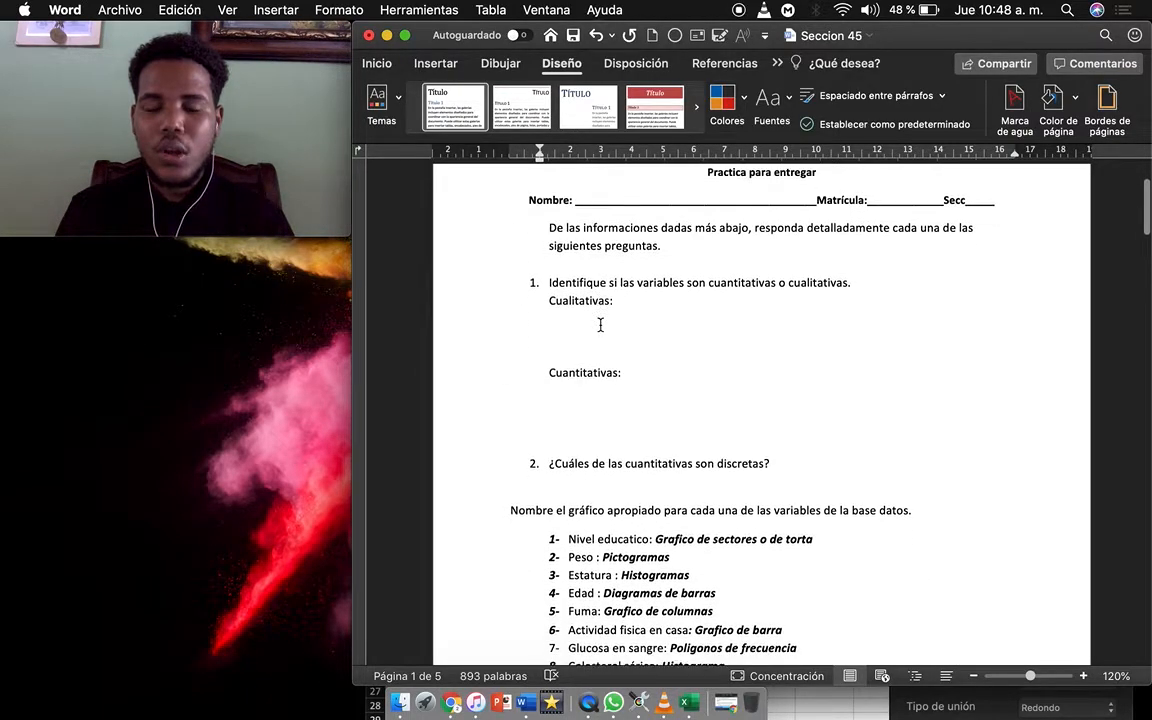
pyautogui.scroll(3, 600, 325)
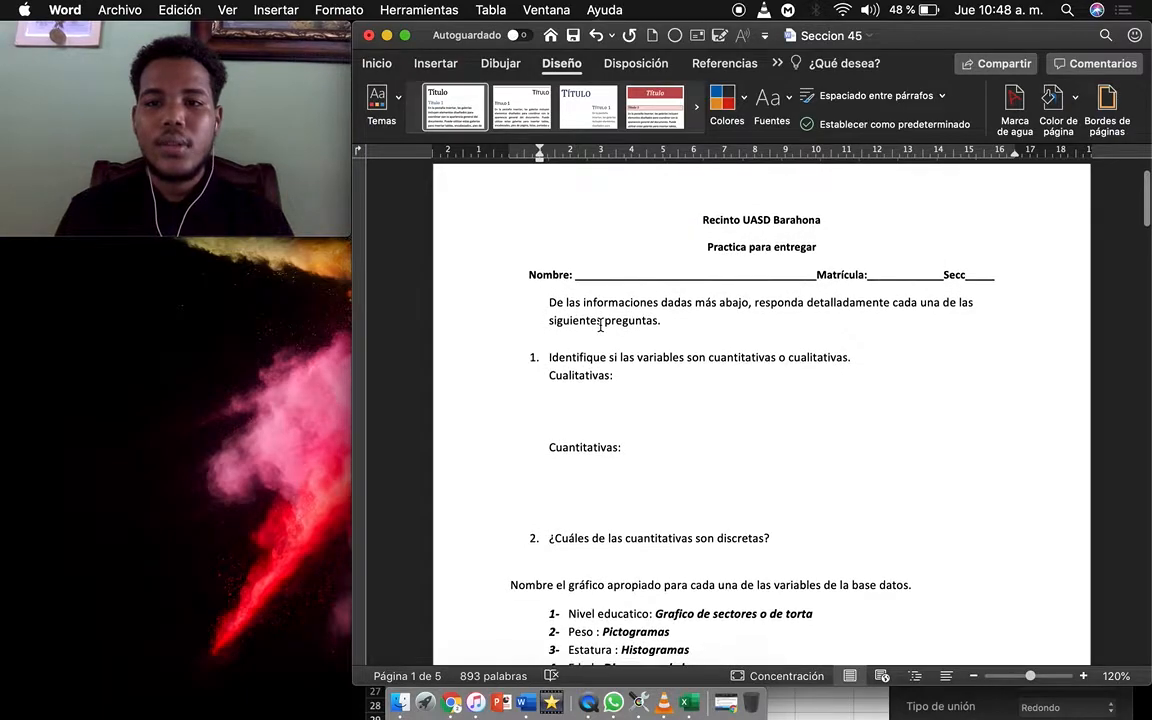